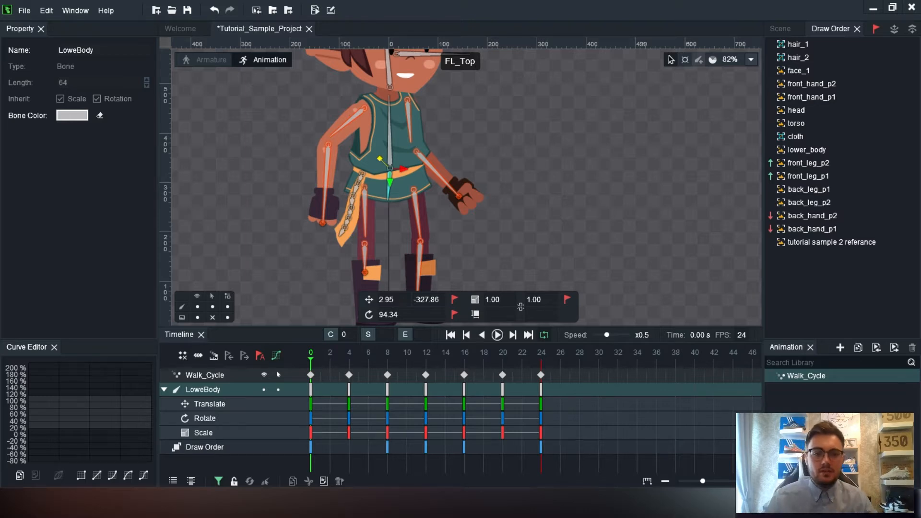
Step: Save the Tutorial_Sample_Project file with the Walk_Cycle animation
scroll(551, 142, "down", 5)
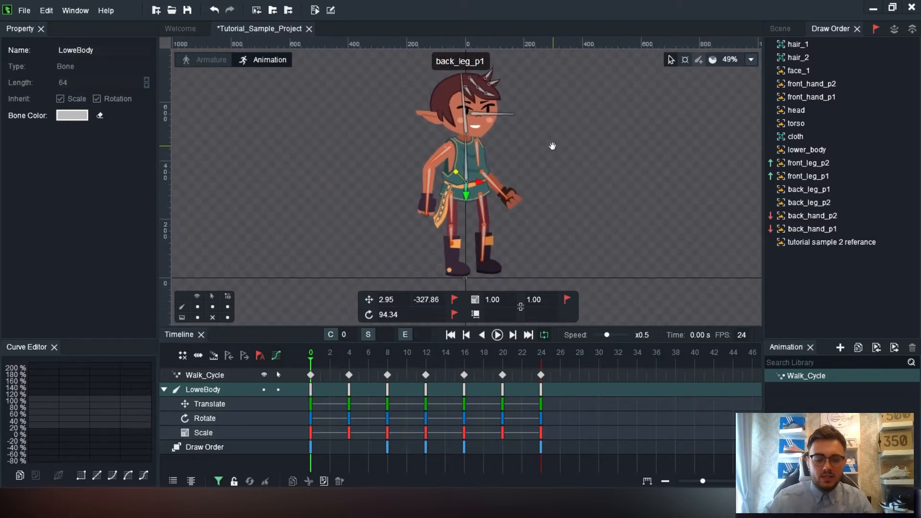
key("ctrl+s")
left_click_drag(551, 154, 499, 157)
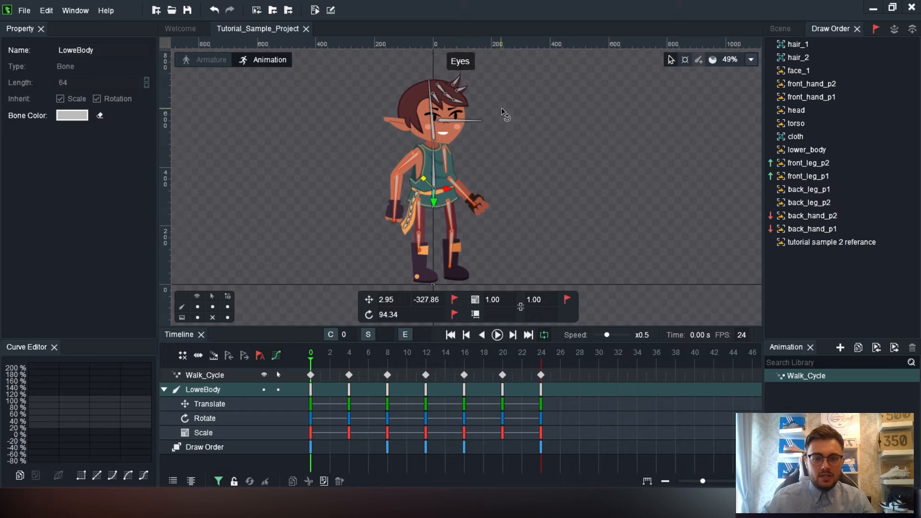
scroll(559, 180, "up", 2)
left_click_drag(559, 183, 568, 176)
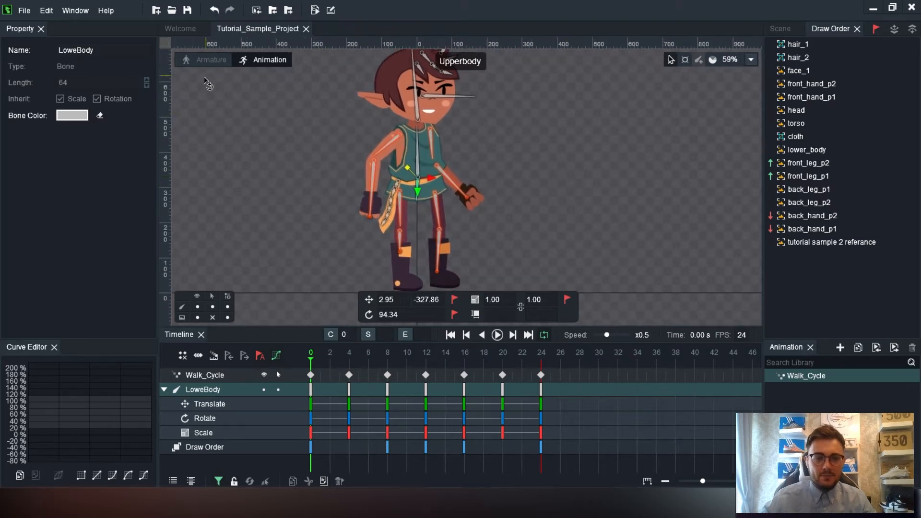
Step: Switch to armature mode to view the whole rigged character, and return to animation mode at frame 0
left_click(217, 63)
scroll(571, 219, "up", 4)
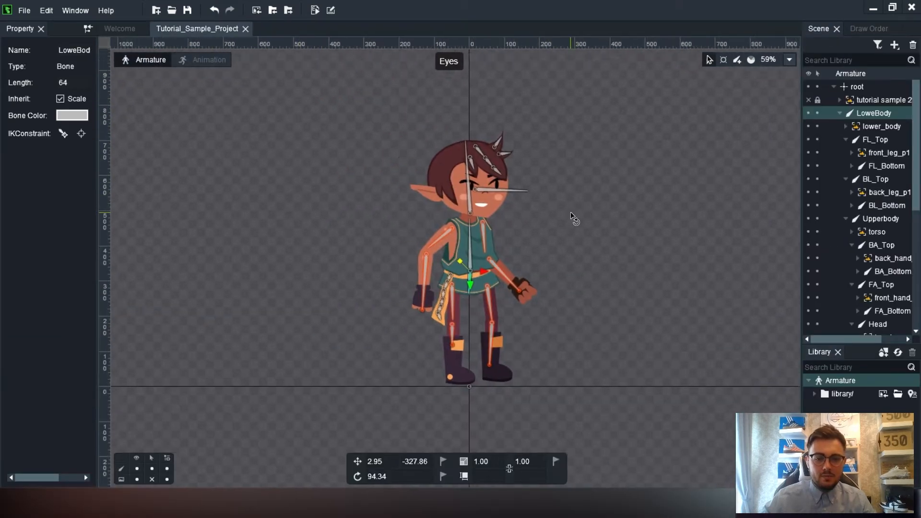
left_click_drag(576, 242, 591, 221)
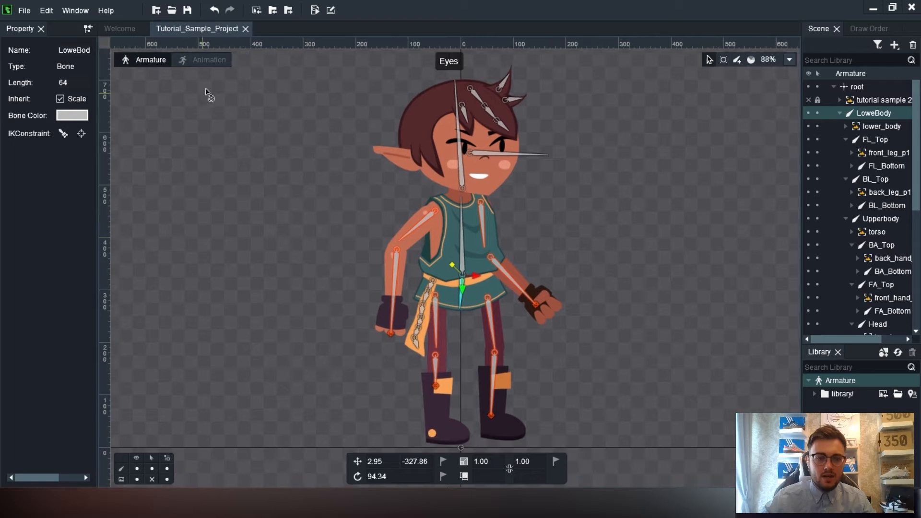
left_click(194, 58)
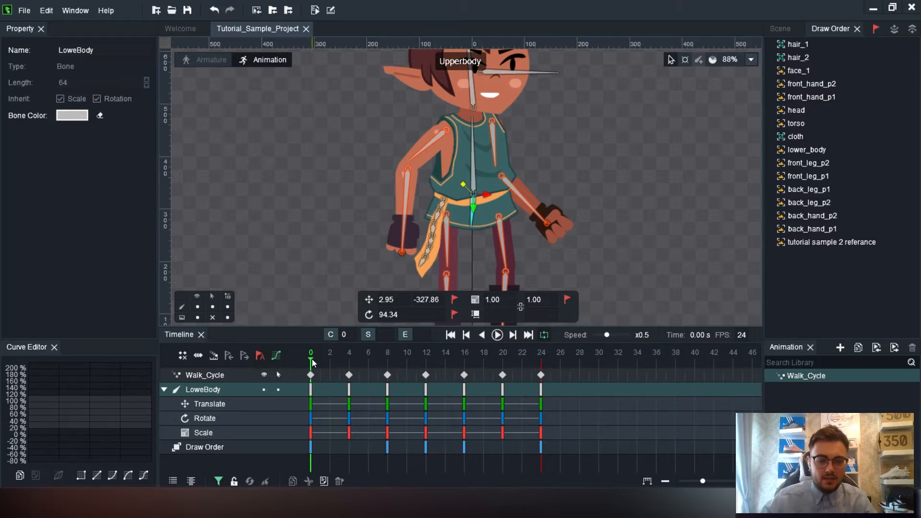
mouse_move(312, 359)
left_mouse_down()
mouse_move(557, 355)
mouse_move(310, 357)
left_mouse_up()
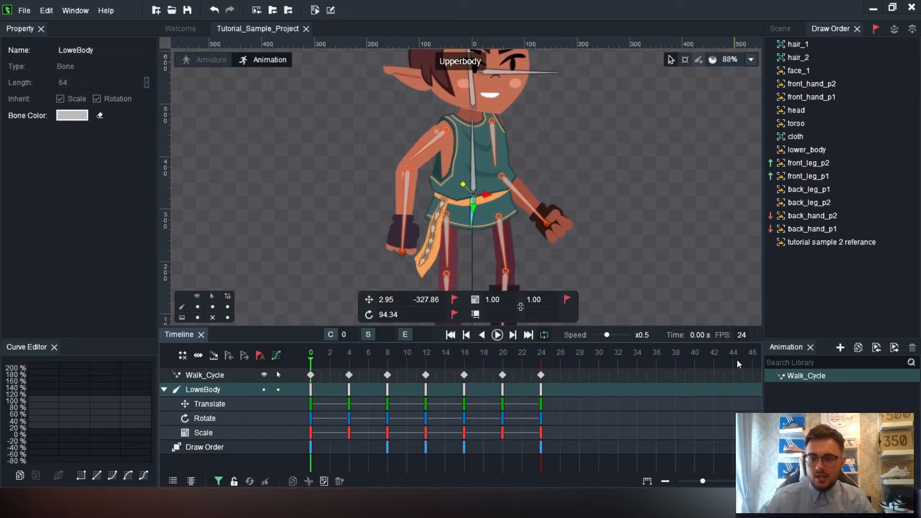
right_click(805, 376)
left_click(894, 396)
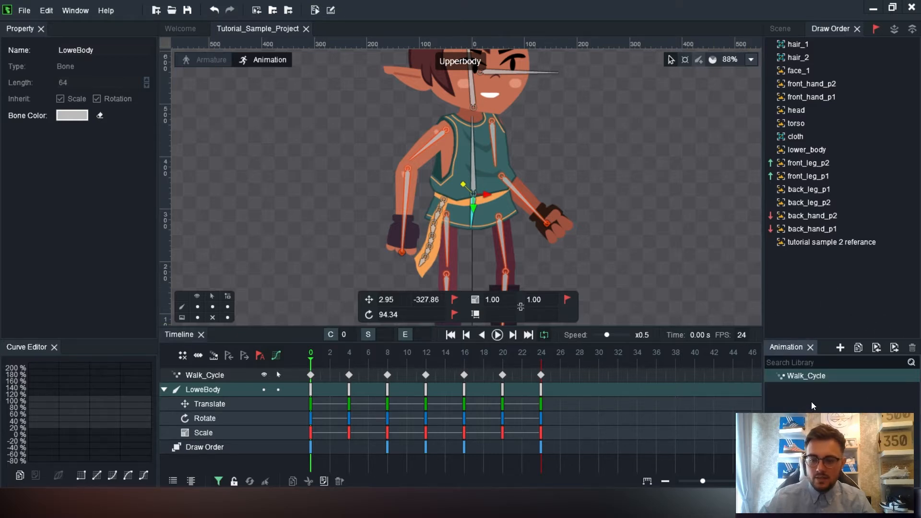
right_click(807, 376)
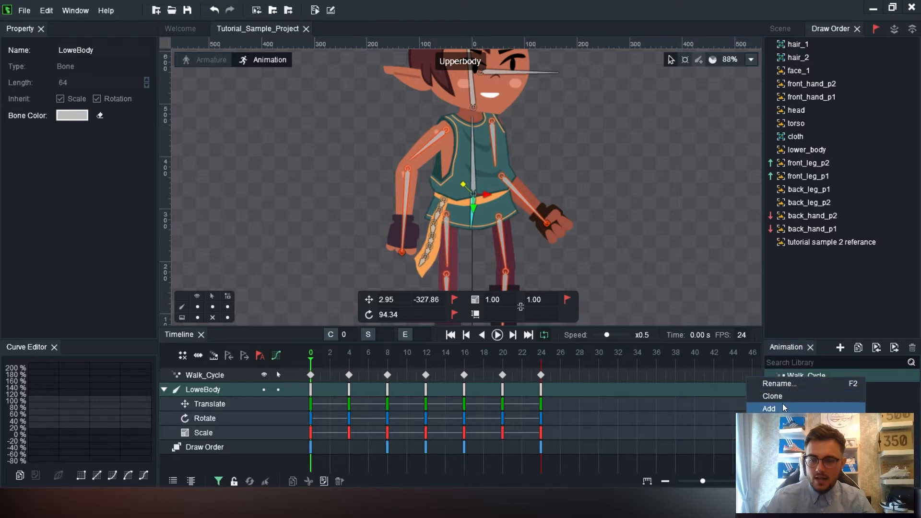
left_click(894, 395)
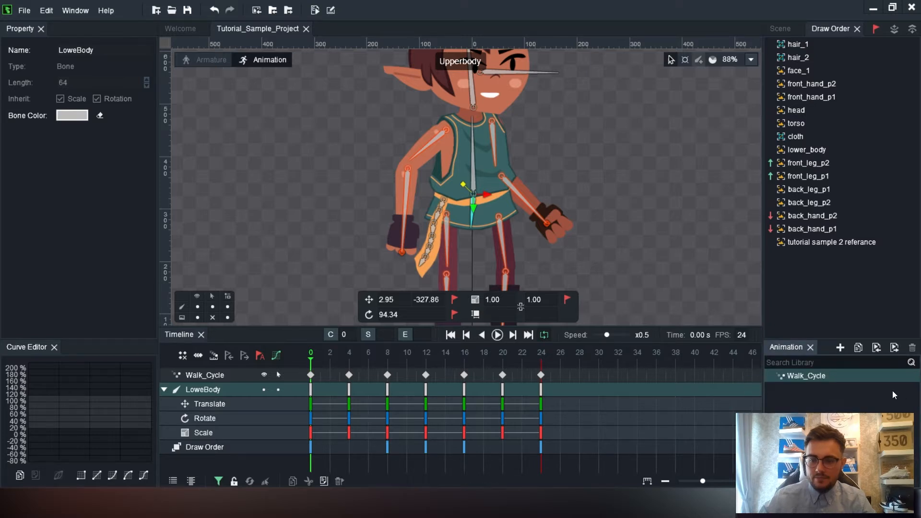
Step: Add a new animation to the project and rename it Idle
left_click(839, 348)
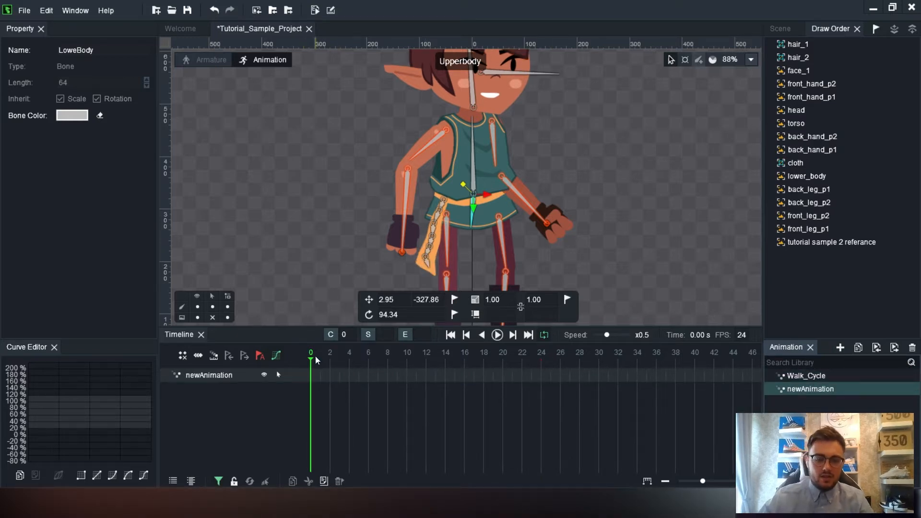
left_click_drag(319, 361, 281, 389)
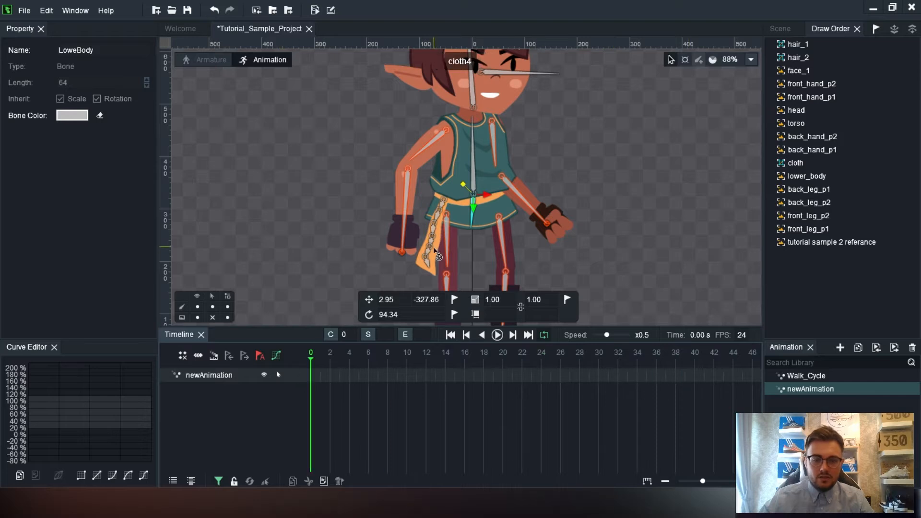
scroll(537, 255, "down", 3)
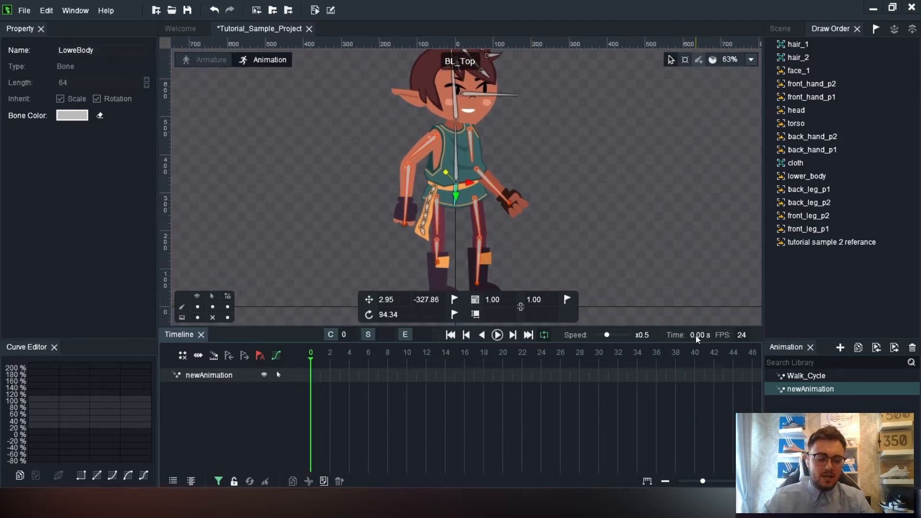
right_click(810, 390)
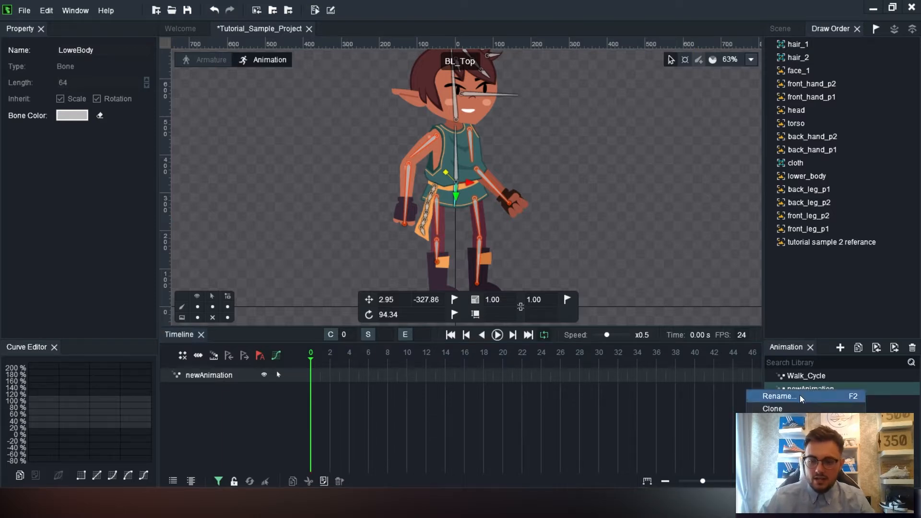
left_click(799, 395)
type("Idle")
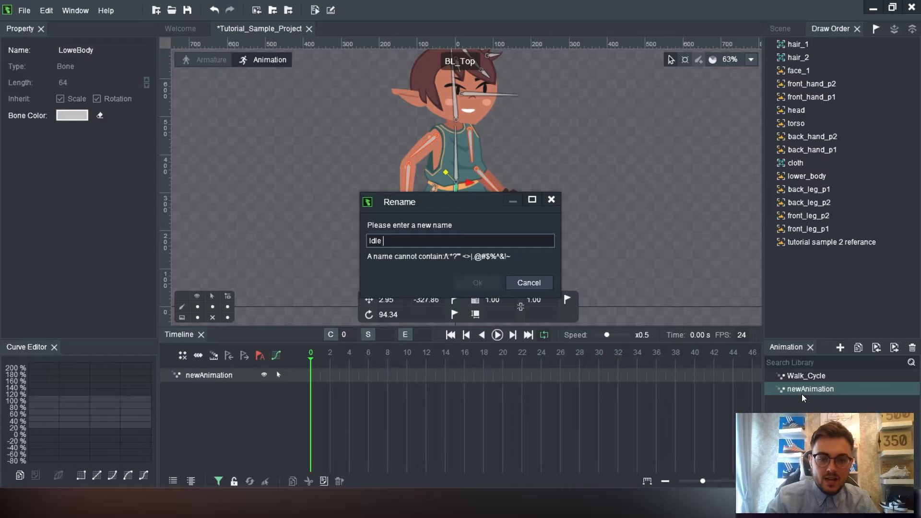
key("Return")
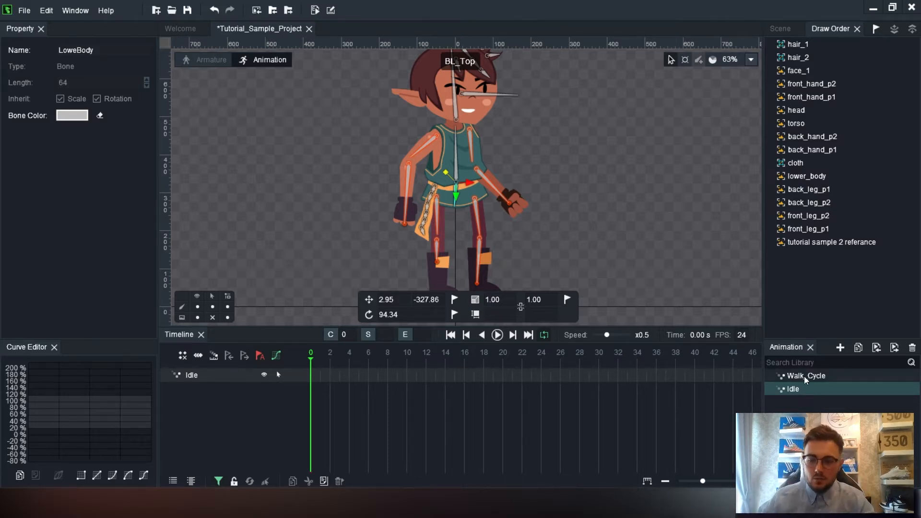
Step: Switch to the Walk_Cycle animation to compare its timeline, and return to the Idle animation
left_click(803, 376)
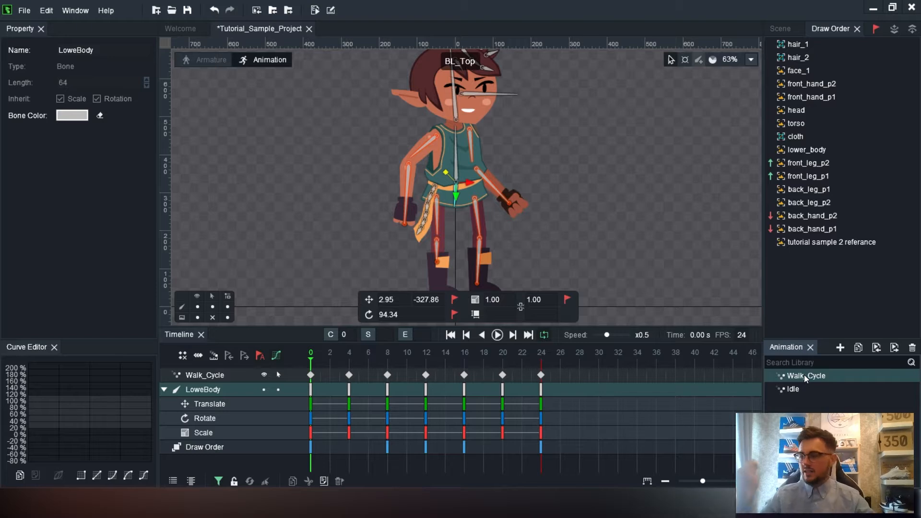
left_click(792, 389)
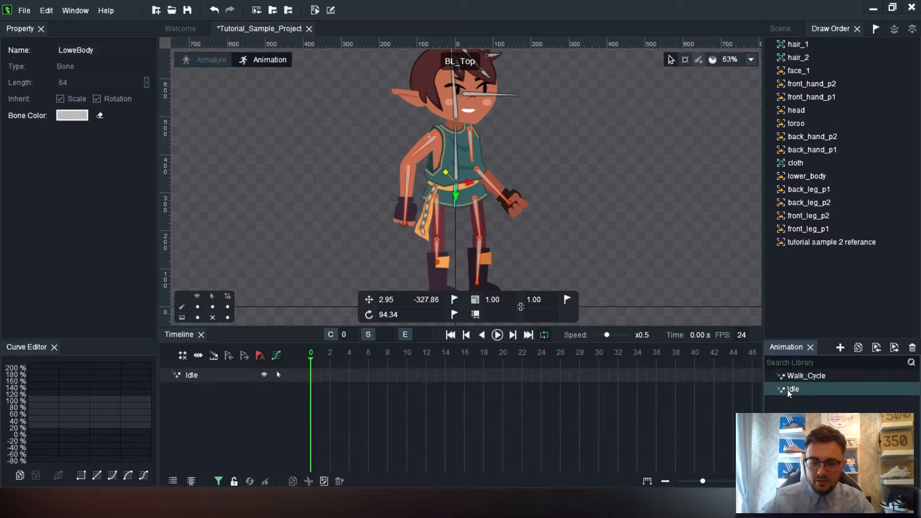
scroll(550, 184, "up", 2)
scroll(551, 185, "down", 2)
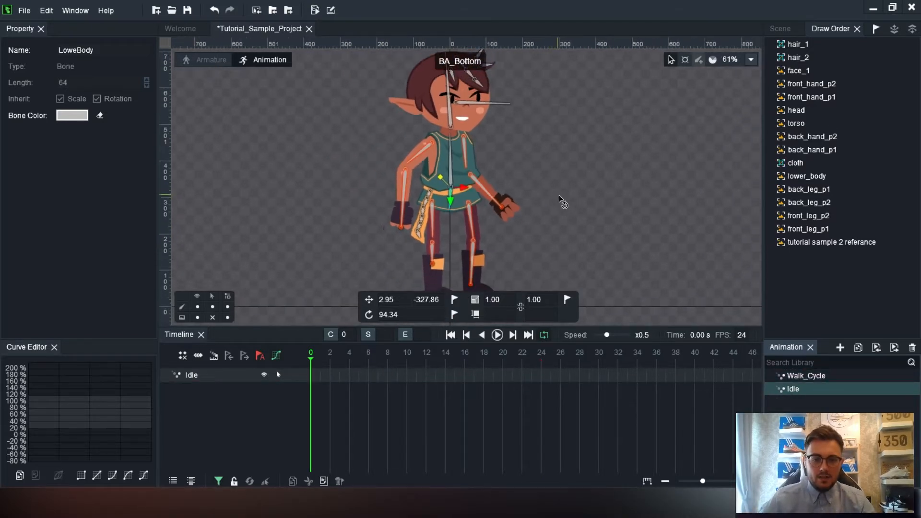
Step: Keyframe the translation, rotation and scale of all bones at frames 0 and 24 of the Idle animation
left_click(562, 196)
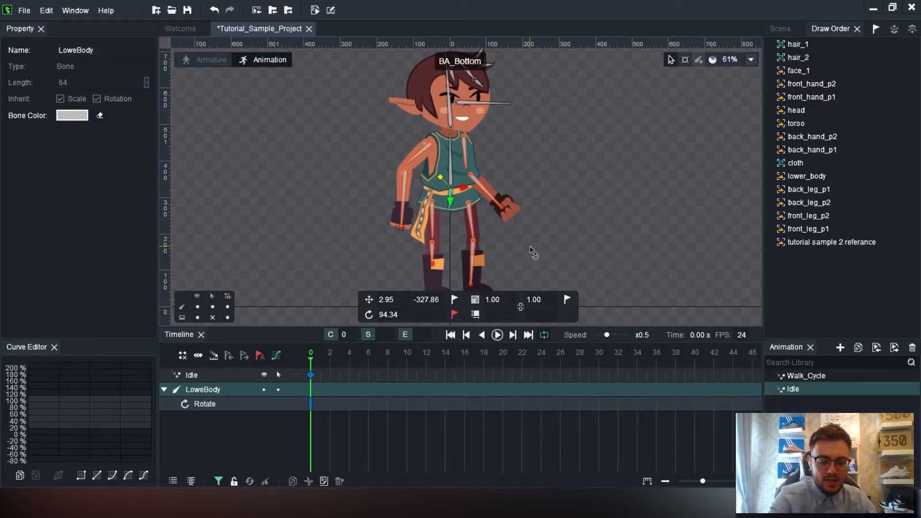
key("ctrl+a")
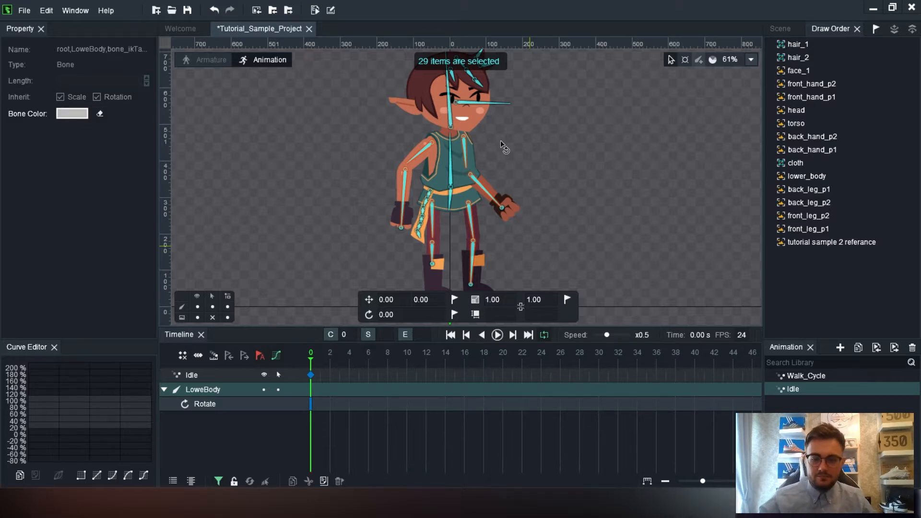
key("k")
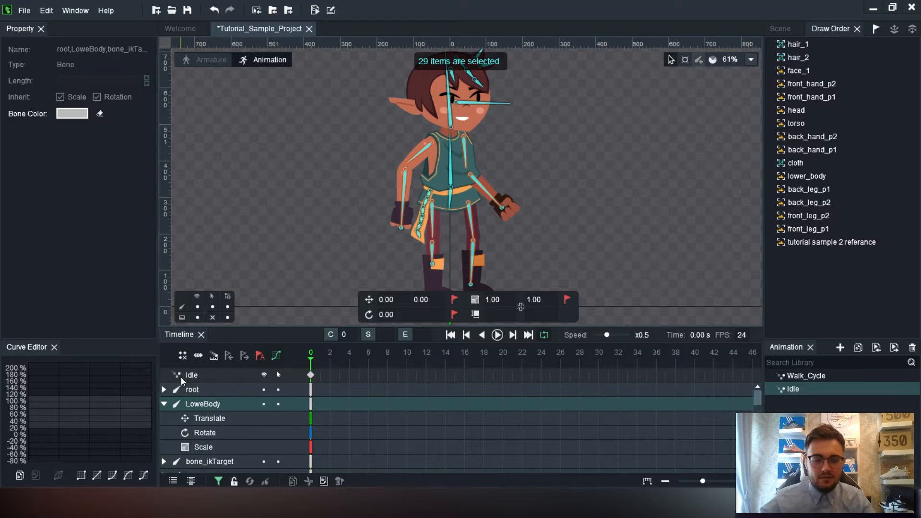
left_click_drag(311, 363, 542, 370)
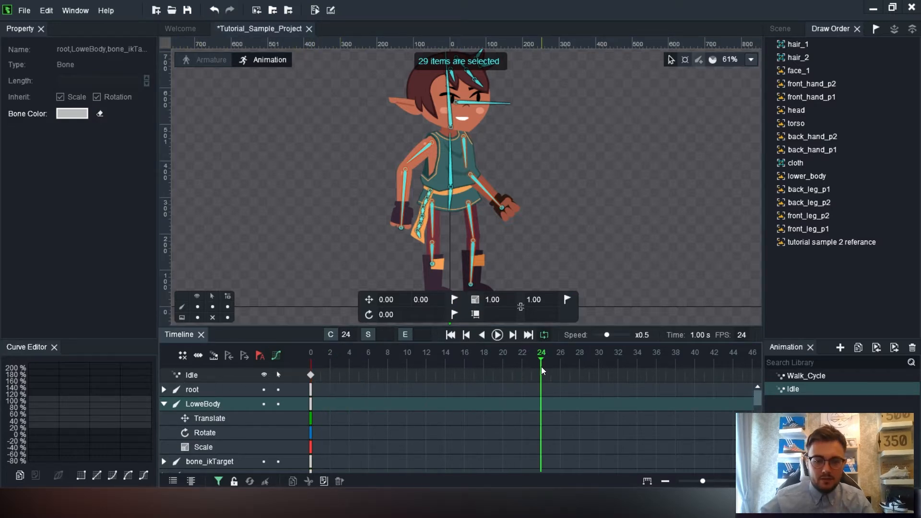
key("k")
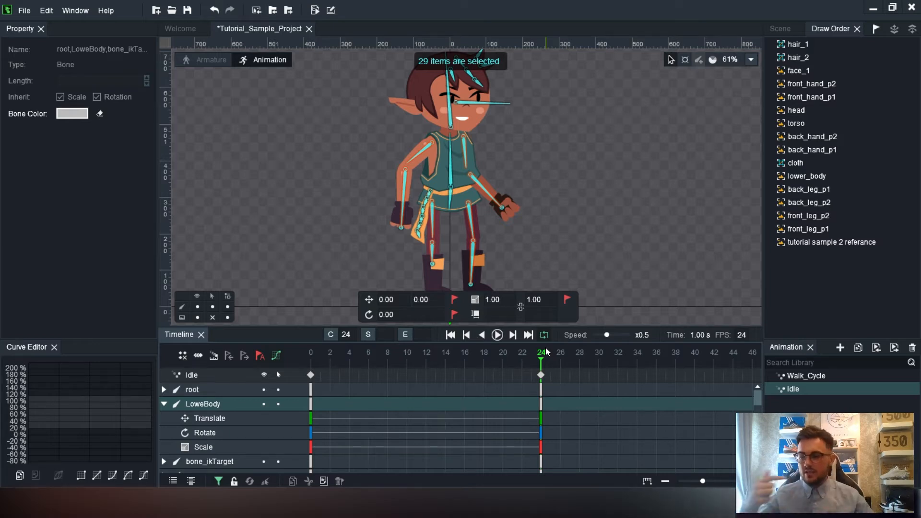
Step: At frame 8, select only the LoweBody bone and move it straight down to a Y position of about -313
left_click_drag(542, 356, 389, 374)
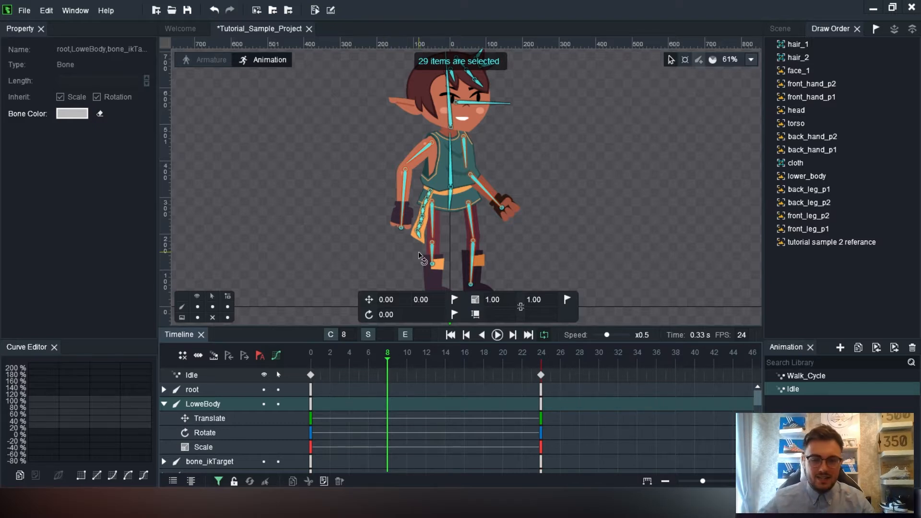
scroll(422, 258, "up", 2)
left_click(459, 189)
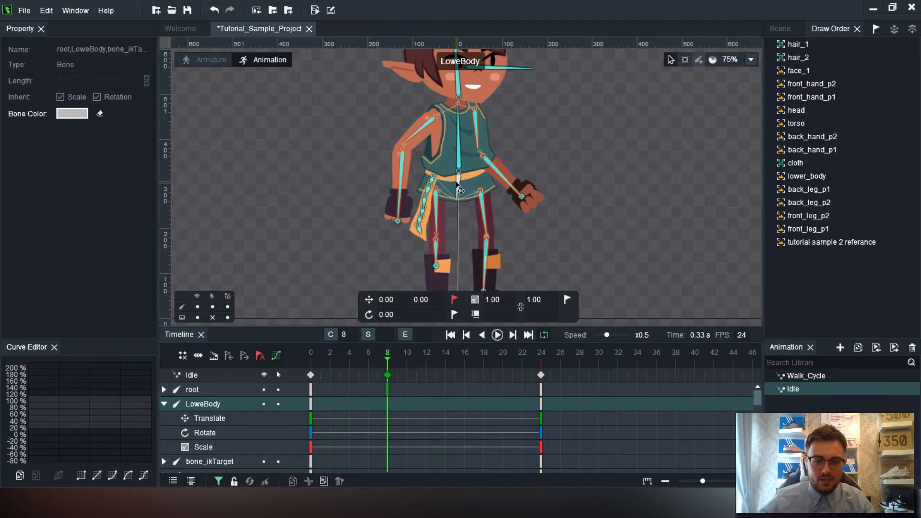
left_click(805, 58)
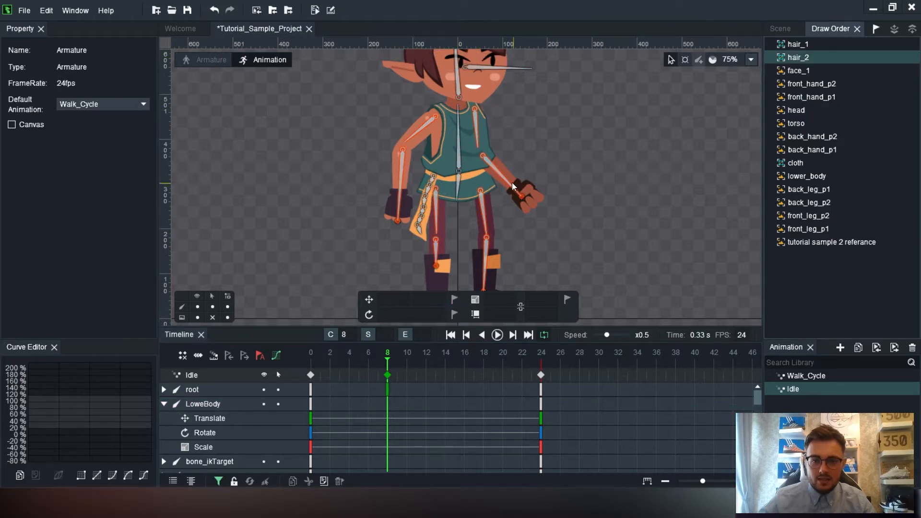
left_click(460, 189)
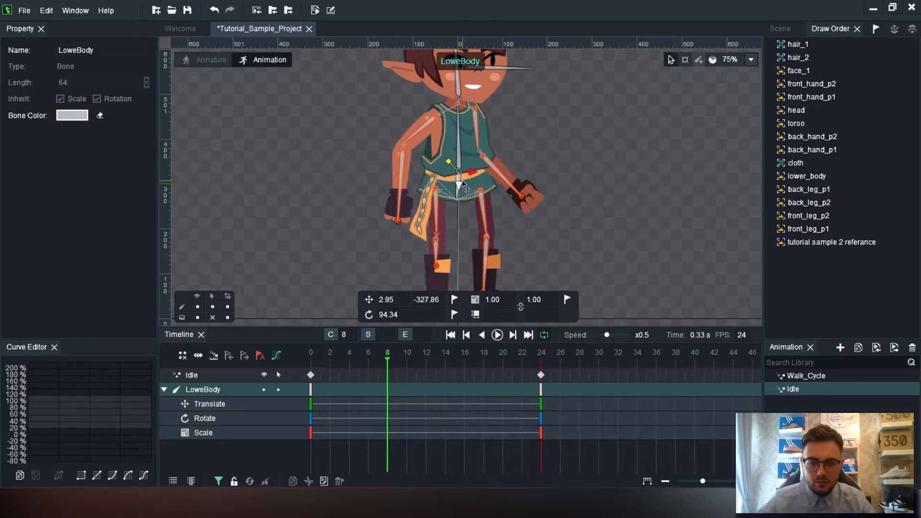
left_click_drag(463, 193, 461, 199)
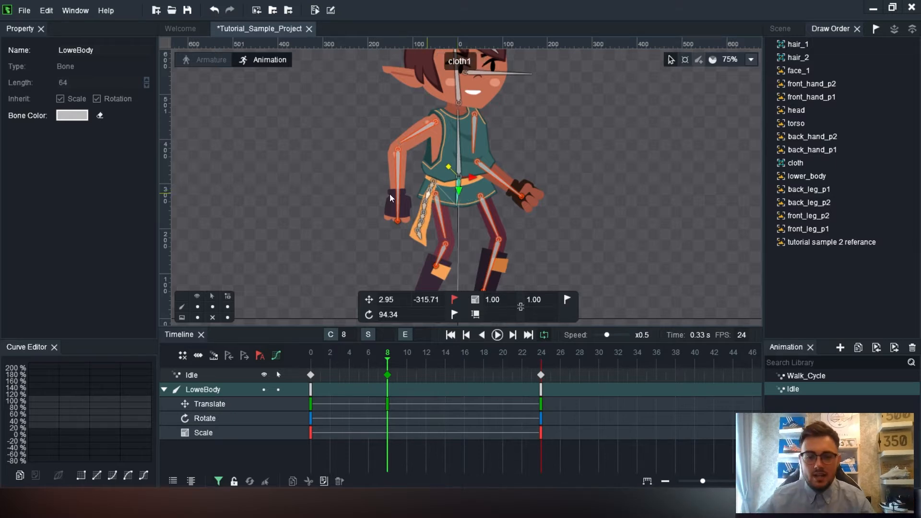
left_click_drag(462, 204, 464, 203)
scroll(548, 189, "down", 3)
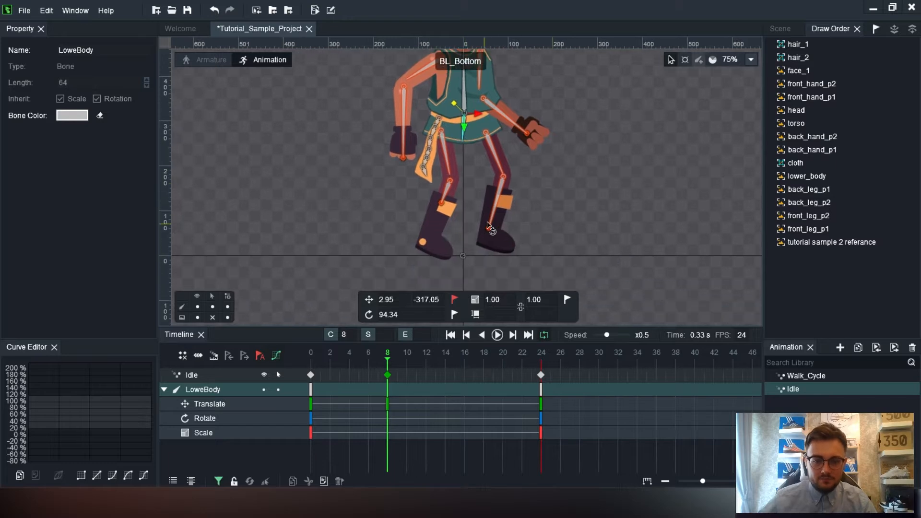
mouse_move(469, 138)
left_mouse_down()
mouse_move(469, 126)
mouse_move(468, 138)
left_mouse_up()
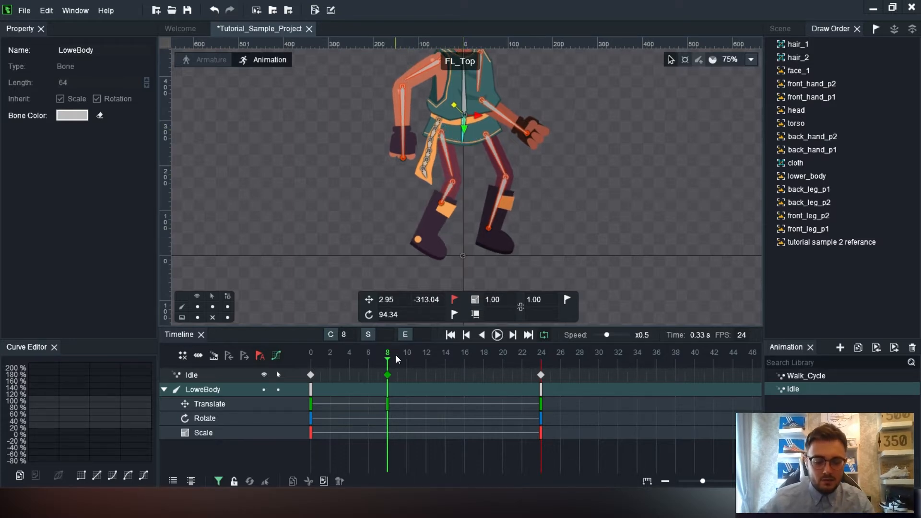
Step: Select all bones and keyframe their translation, rotation and scale at frame 8
key("ctrl+a")
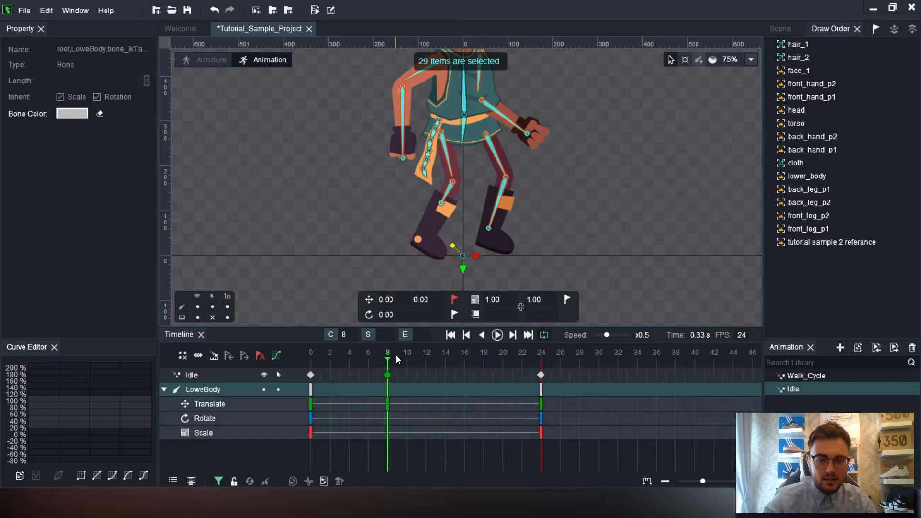
key("k")
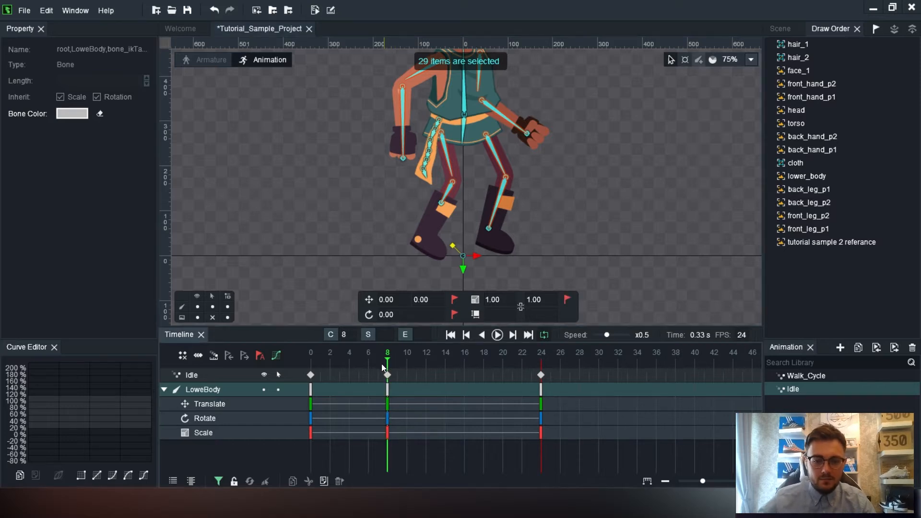
mouse_move(383, 368)
left_mouse_down()
mouse_move(301, 366)
mouse_move(392, 372)
left_mouse_up()
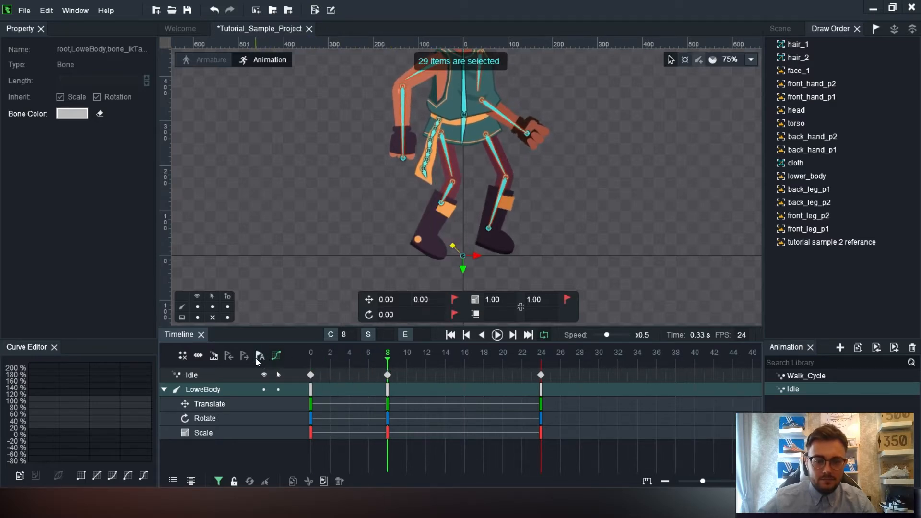
left_click(277, 355)
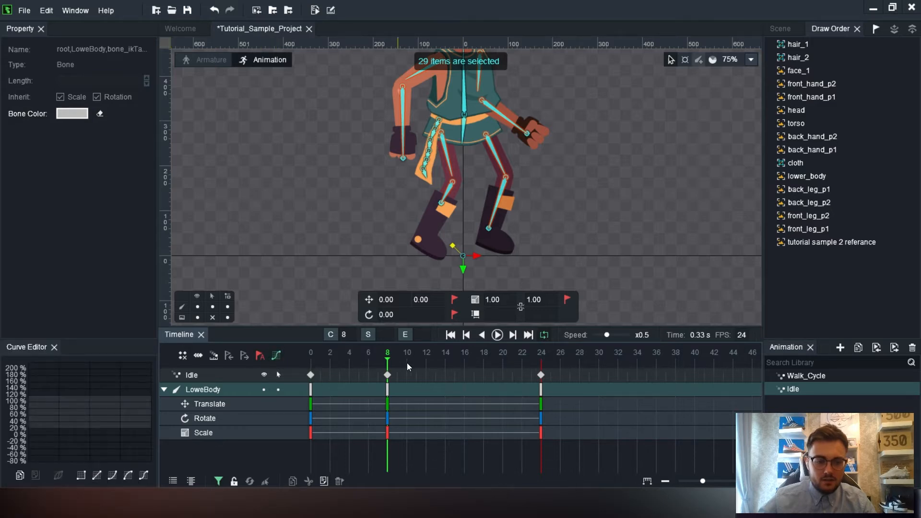
Step: At frame 16, move the LoweBody bone to about X 12, Y -316, and keyframe translation, rotation and scale for all bones
mouse_move(381, 360)
left_mouse_down()
mouse_move(340, 359)
mouse_move(388, 358)
left_mouse_up()
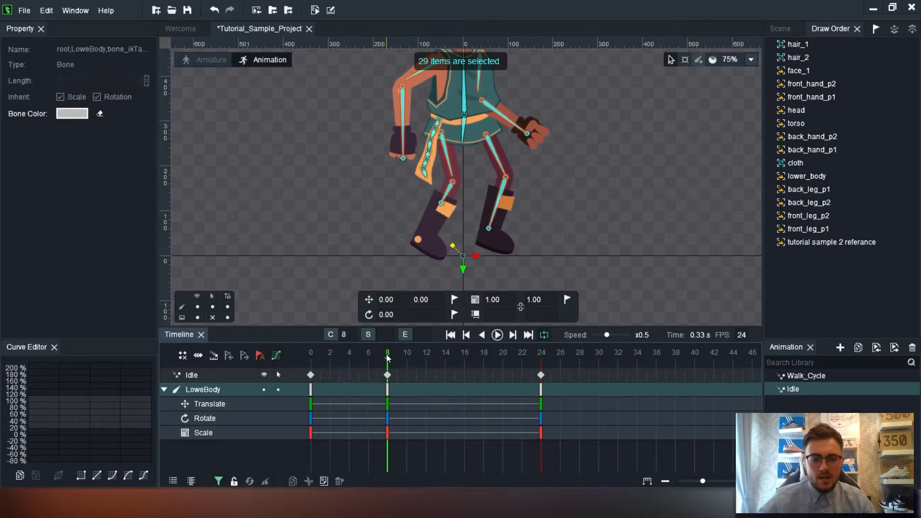
left_click_drag(464, 214, 443, 273)
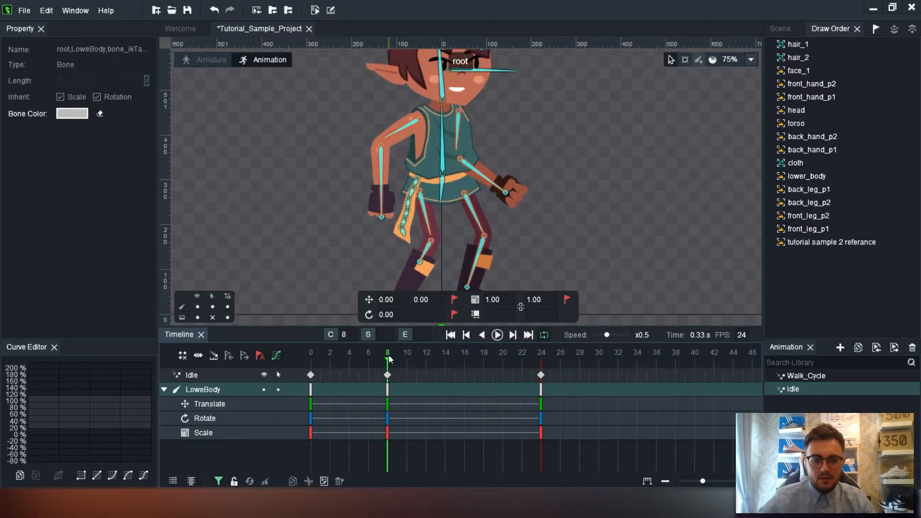
left_click_drag(389, 358, 464, 361)
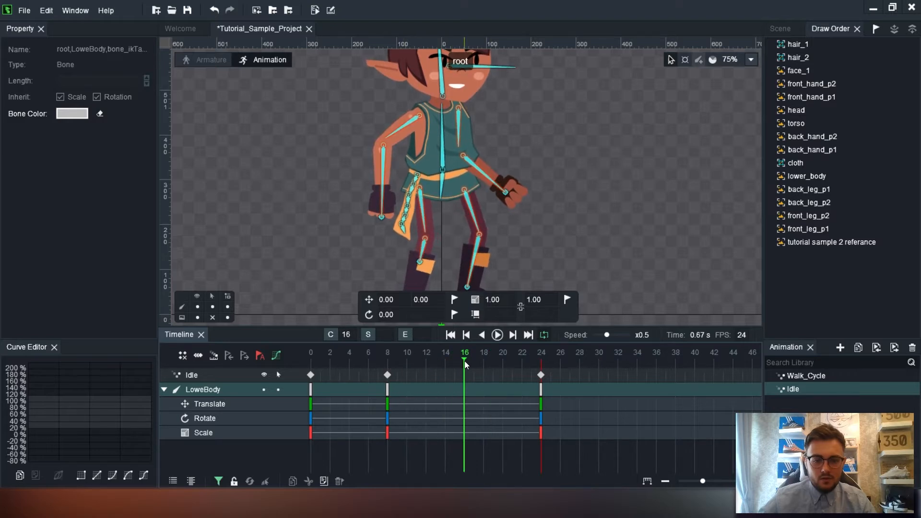
left_click(442, 186)
left_click(850, 111)
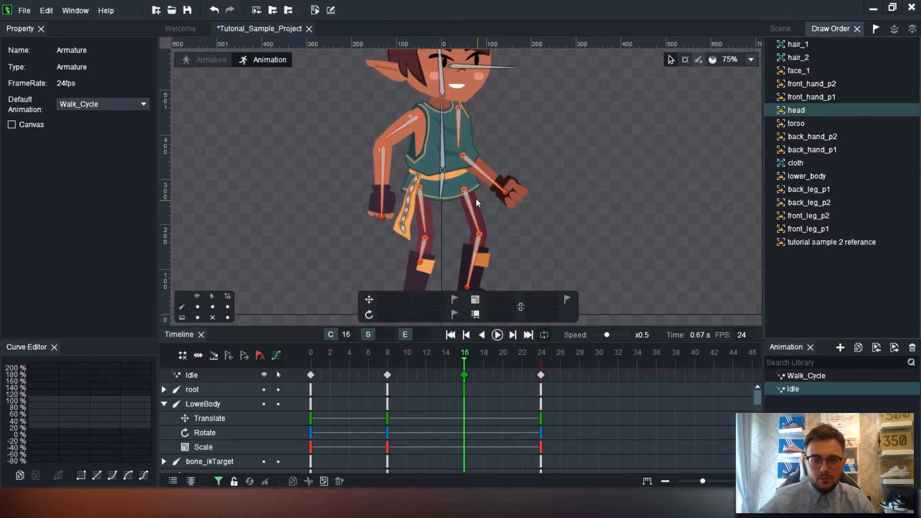
left_click(441, 180)
mouse_move(442, 183)
left_mouse_down()
mouse_move(456, 170)
mouse_move(447, 185)
left_mouse_up()
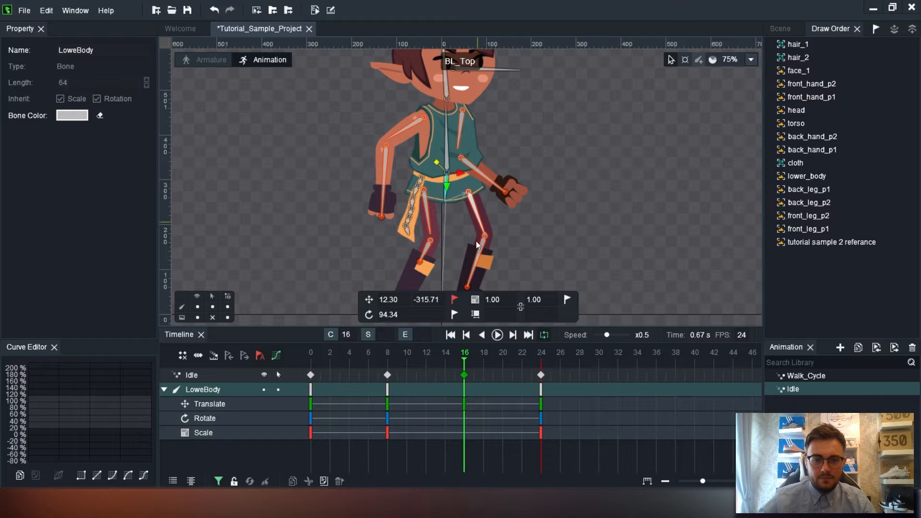
key("ctrl+a")
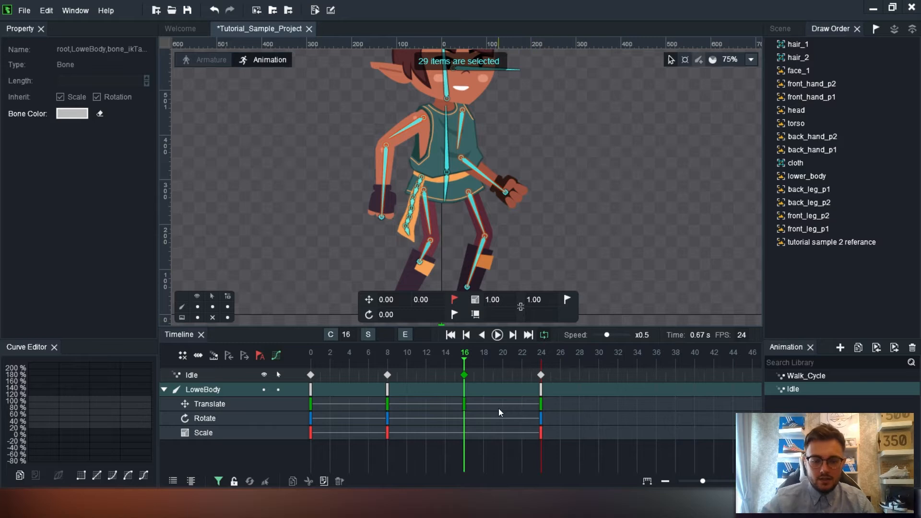
key("k")
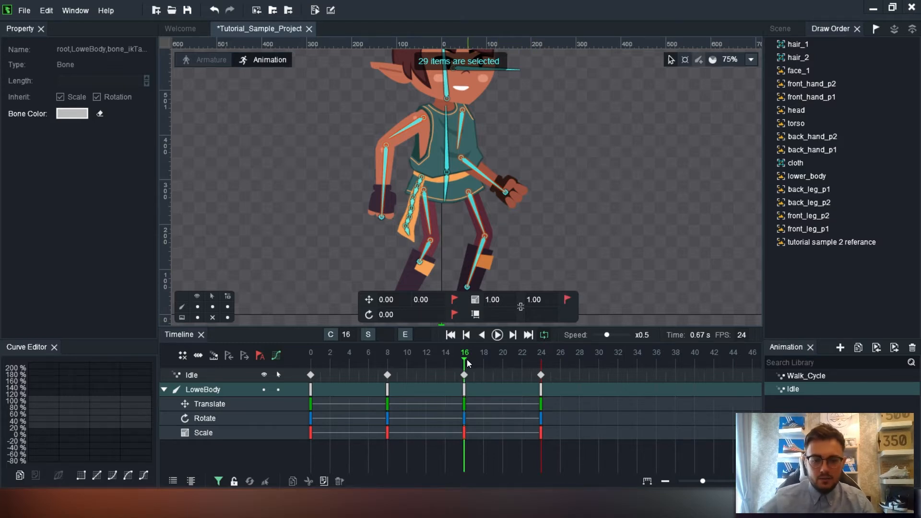
Step: At frame 8, select only the LoweBody bone and shift it slightly backward to about X -0.65, Y -313
left_click_drag(466, 358, 390, 380)
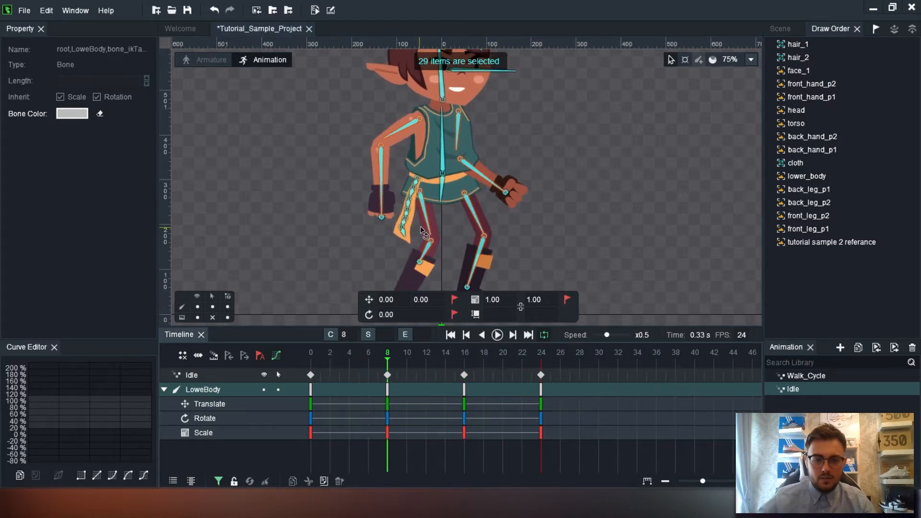
left_click(583, 177)
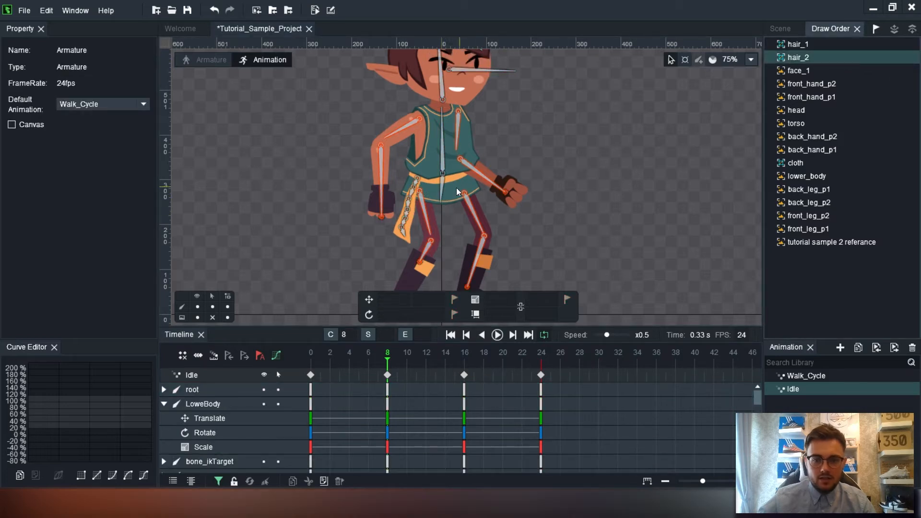
left_click(444, 202)
left_click_drag(448, 199, 458, 185)
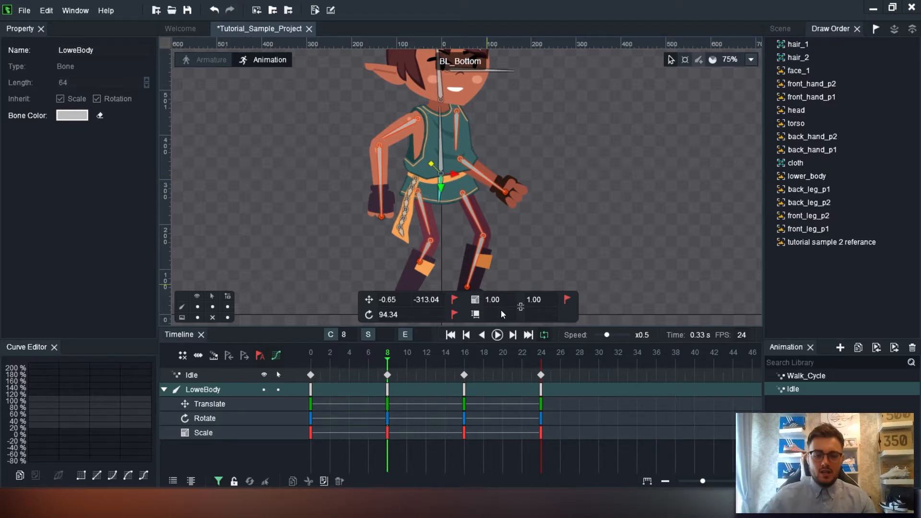
Step: Play the Idle animation from frame 0 with the whole character in view to check the body movement
left_click_drag(390, 362, 310, 359)
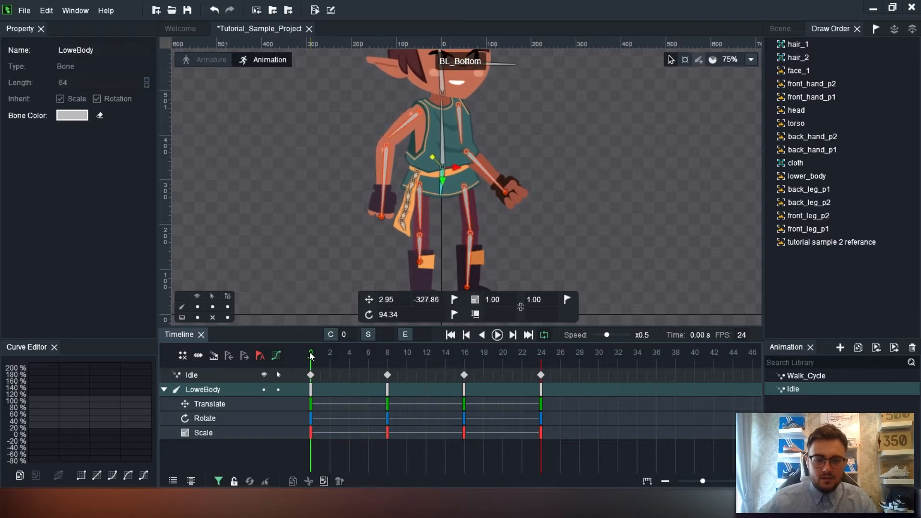
scroll(554, 126, "down", 2)
left_click_drag(553, 126, 530, 146)
left_click(499, 335)
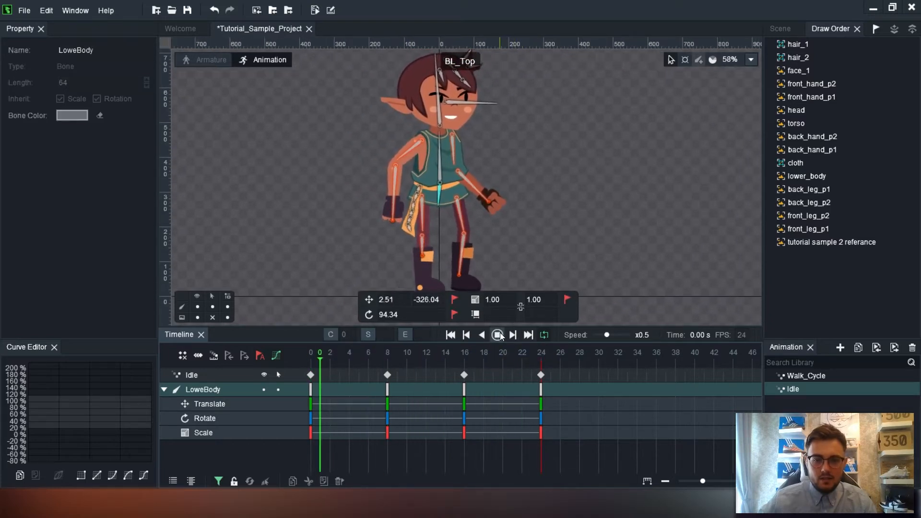
left_click(496, 335)
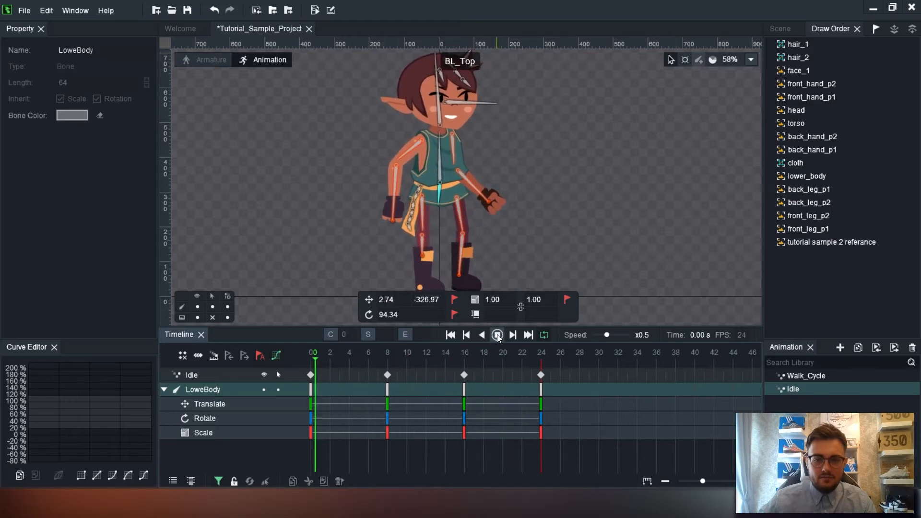
Step: At frame 8, move bone_ikTarget1 to about X -110, Y -212 and bone_ikTarget to about X 120, Y -259
left_click(382, 366)
mouse_move(380, 363)
left_mouse_down()
mouse_move(330, 364)
mouse_move(402, 367)
mouse_move(387, 367)
left_mouse_up()
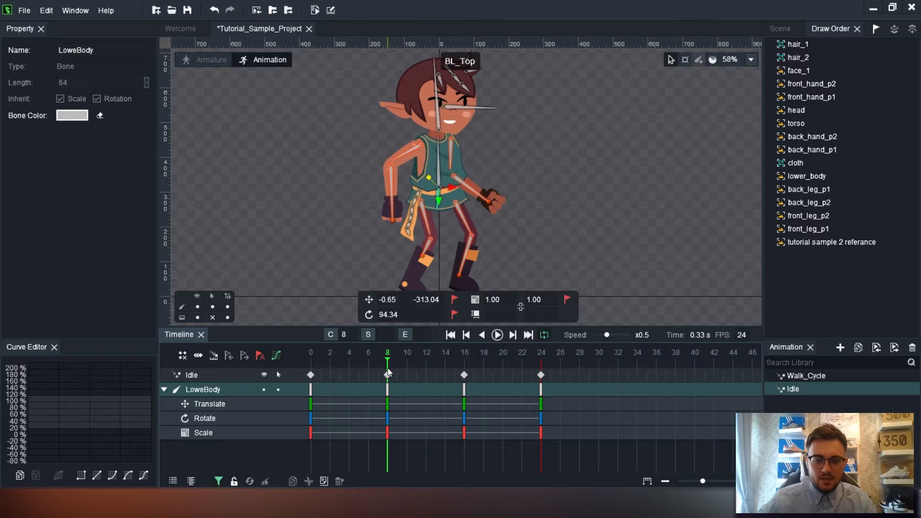
scroll(395, 220, "up", 2)
left_click(395, 220)
left_click(398, 223)
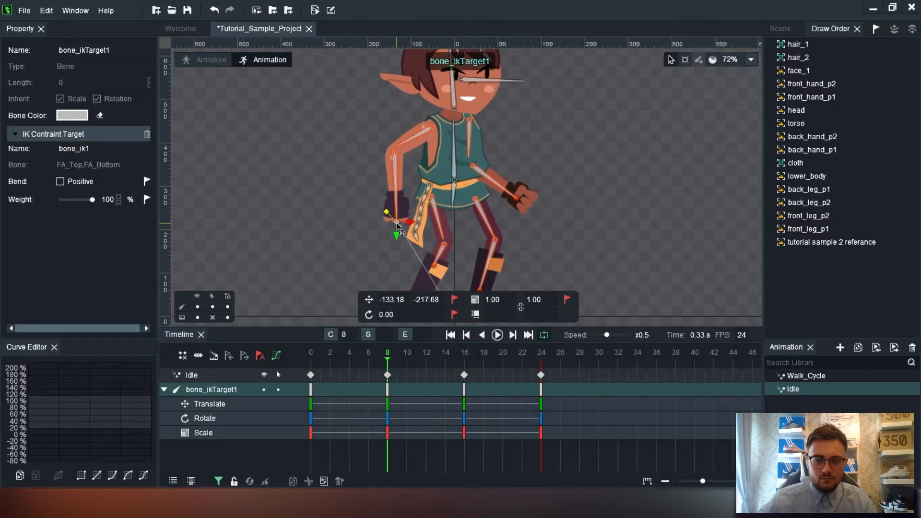
mouse_move(398, 223)
left_mouse_down()
mouse_move(414, 231)
mouse_move(406, 224)
left_mouse_up()
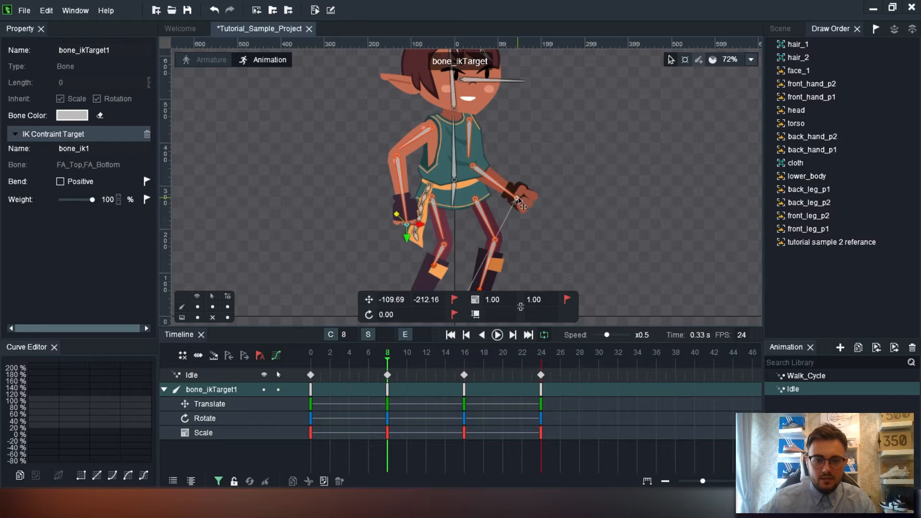
left_click_drag(526, 203, 509, 211)
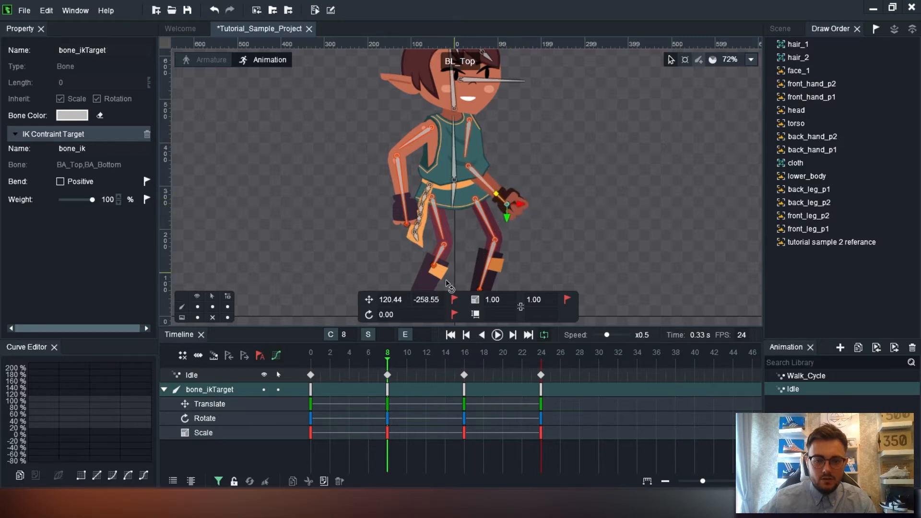
Step: At frame 16, move the front hand's bone_ikTarget1 slightly inward and down toward the hanging cloth
left_click_drag(387, 359, 465, 358)
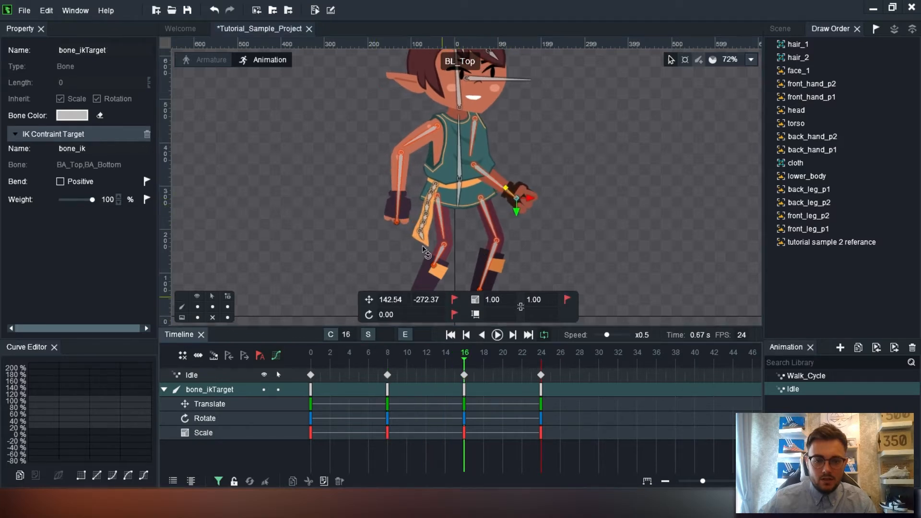
left_click(397, 220)
left_click(398, 223)
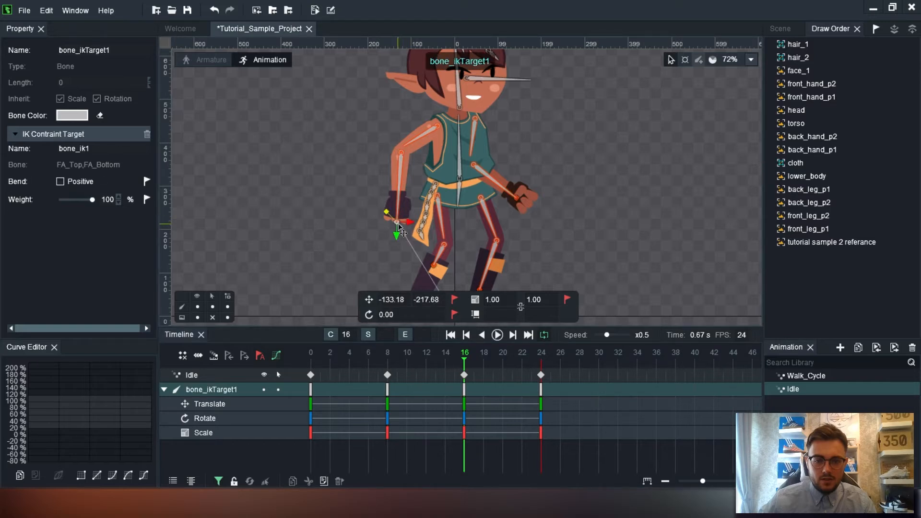
left_click_drag(399, 223, 413, 227)
Step: Try moving the back hand's bone_ikTarget inward to about X 89, Y -281 at frame 16, and undo that move
left_click(517, 197)
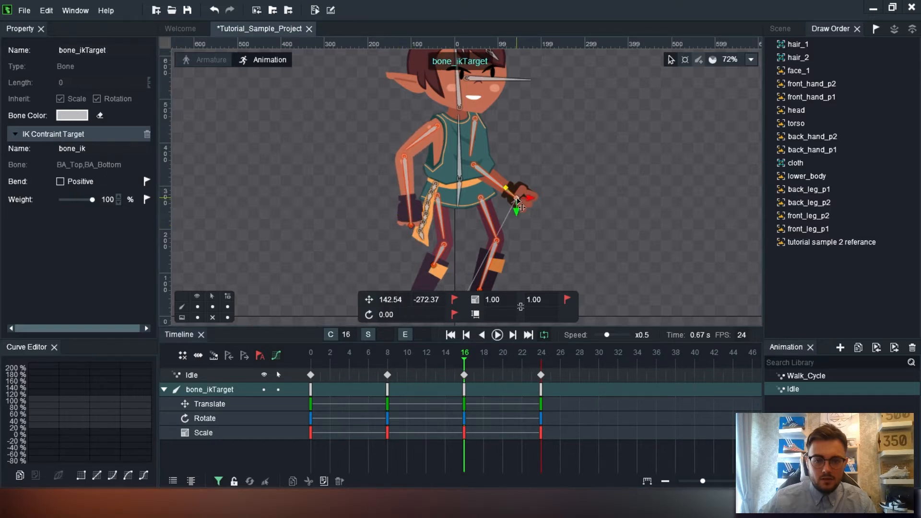
mouse_move(517, 197)
left_mouse_down()
mouse_move(529, 204)
mouse_move(496, 195)
mouse_move(504, 204)
left_mouse_up()
scroll(481, 188, "up", 2)
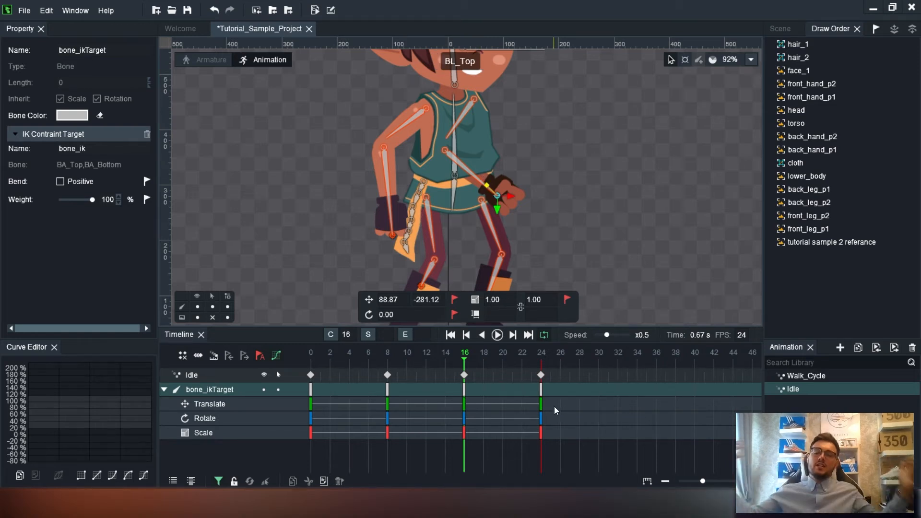
scroll(523, 147, "up", 1)
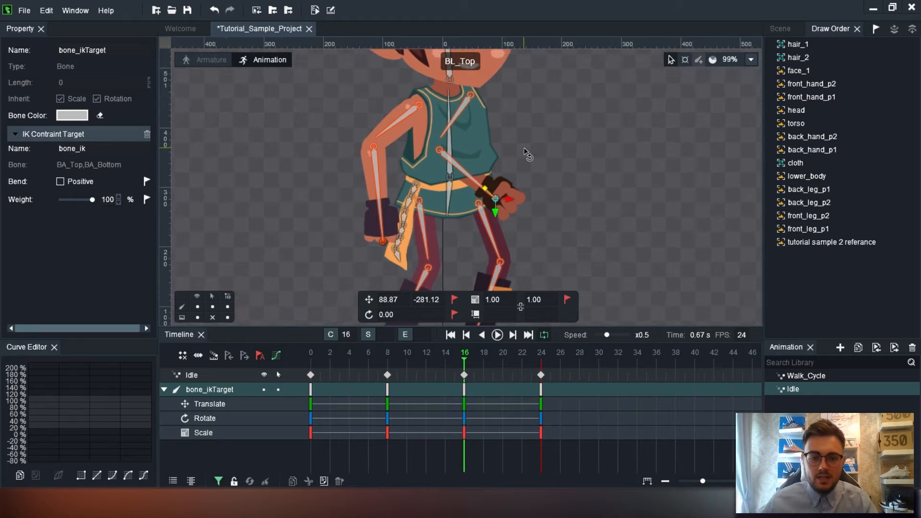
scroll(524, 148, "up", 2)
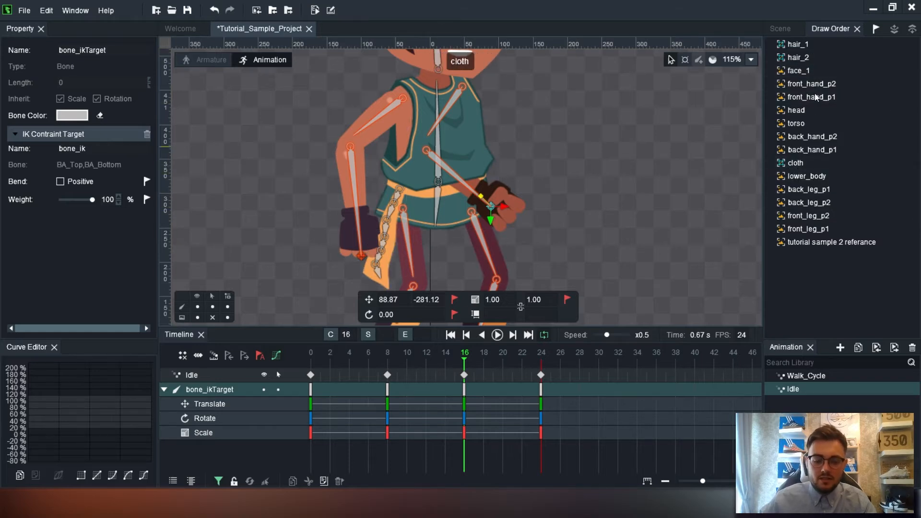
key("ctrl+z")
left_click_drag(533, 197, 518, 202)
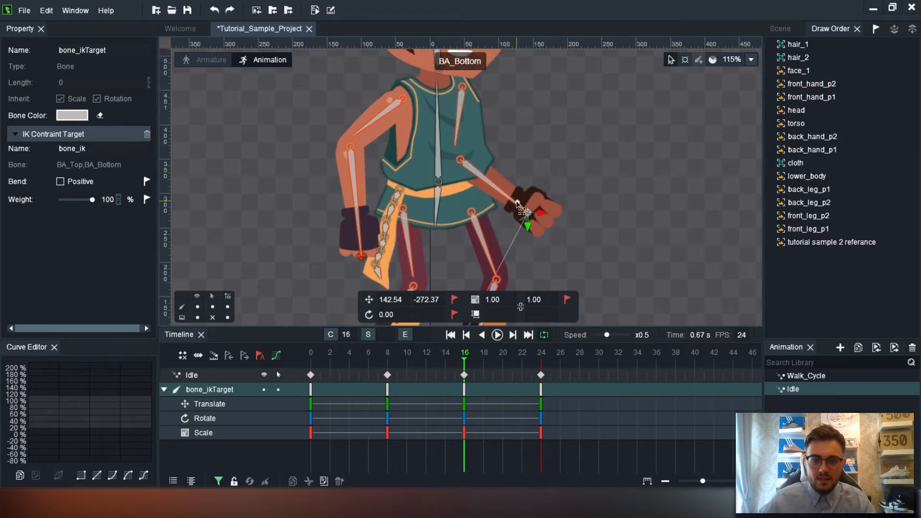
Step: Return to frame 0, and close and reopen the Scene and Draw Order panels
left_click_drag(468, 368, 301, 382)
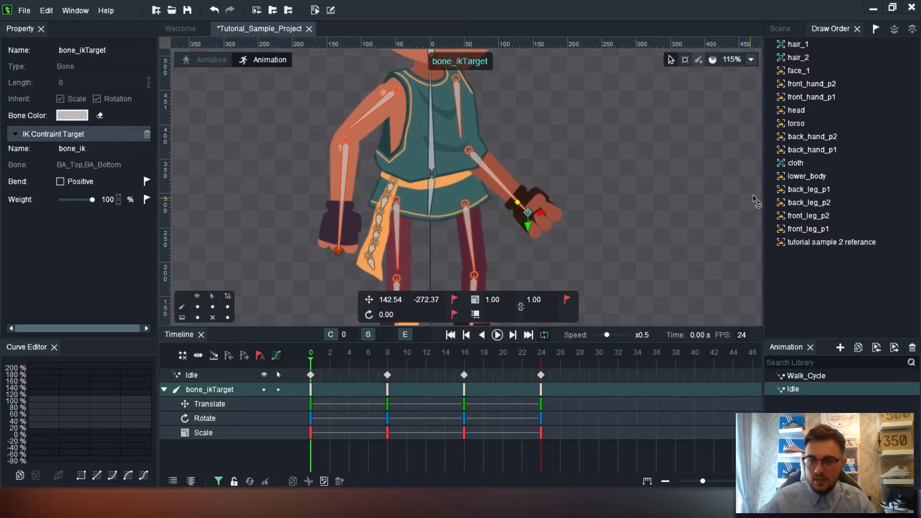
left_click_drag(816, 29, 823, 30)
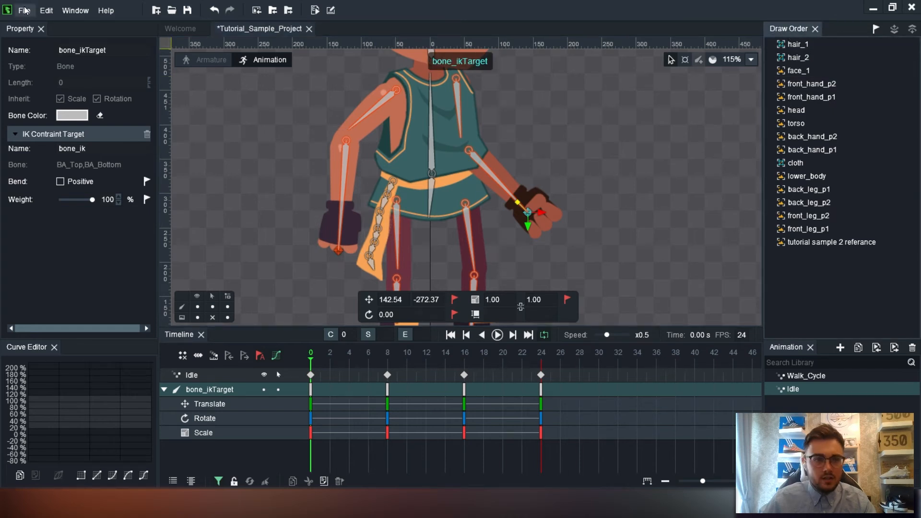
left_click(75, 10)
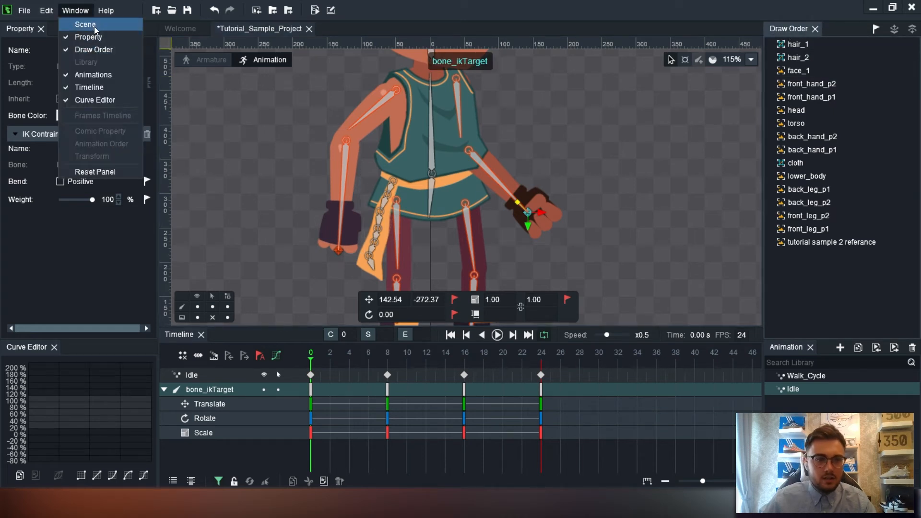
left_click(815, 29)
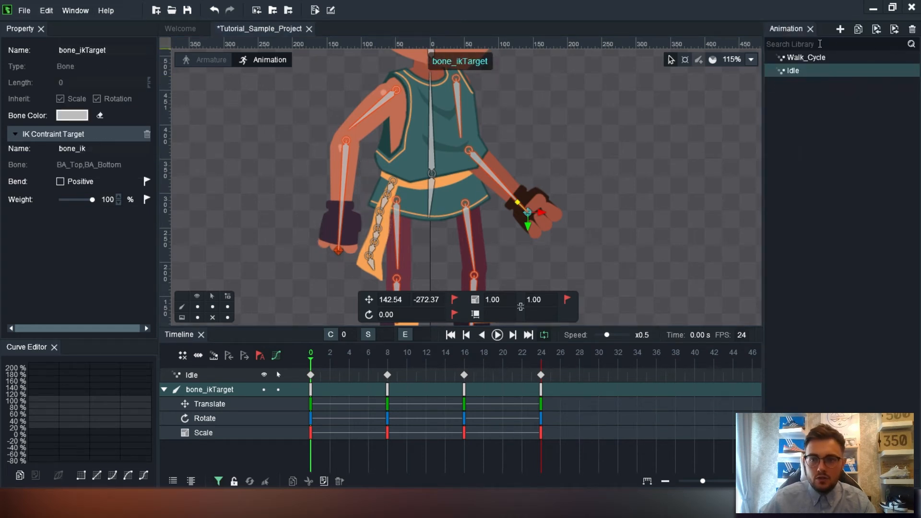
left_click(73, 17)
left_click(84, 27)
left_click(82, 16)
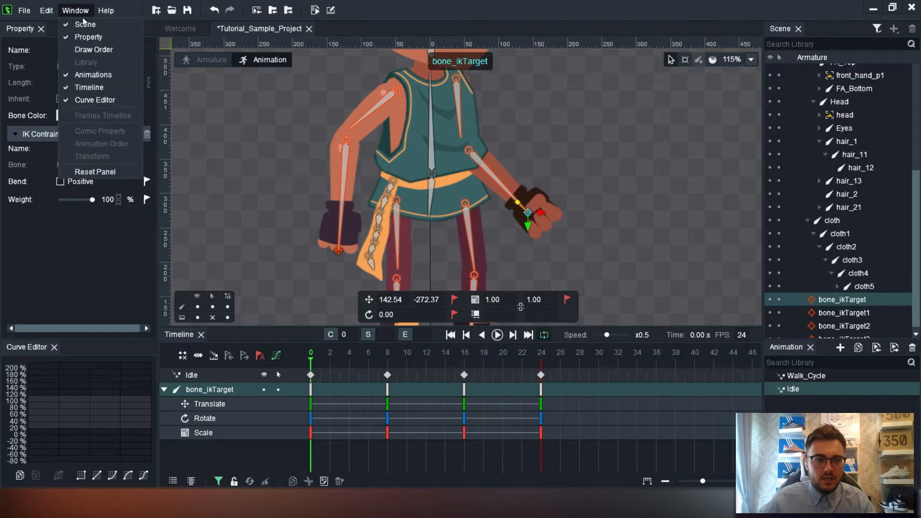
left_click(73, 49)
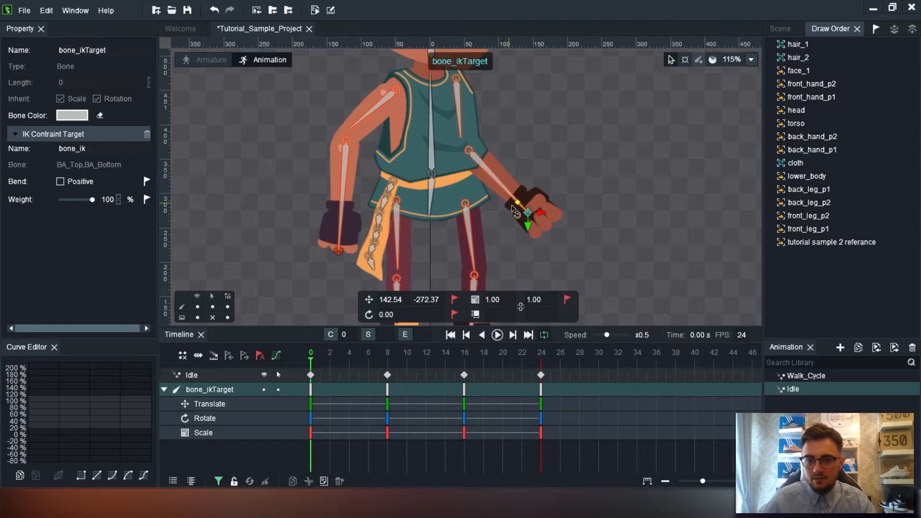
Step: At frame 0, move back_hand_p2 and back_hand_p1 below front_leg_p1 in the draw order, just above tutorial sample 2 referance
left_click(794, 137)
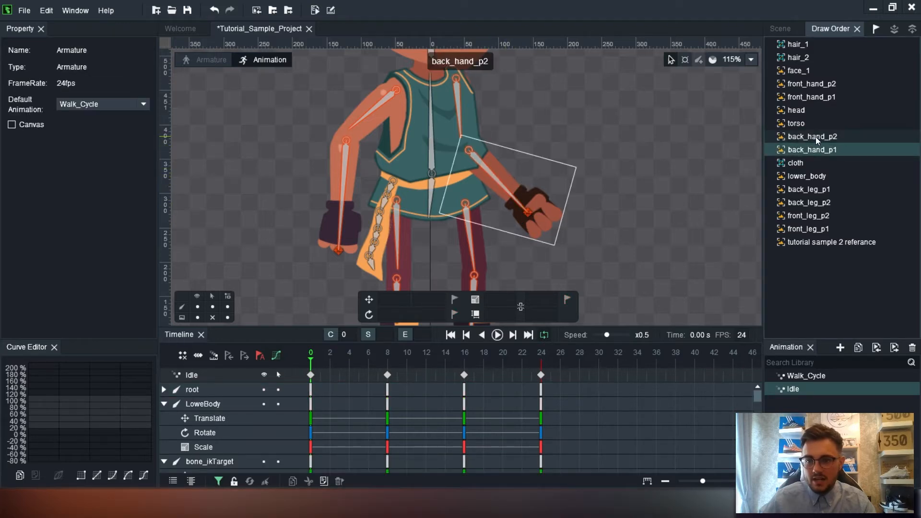
left_click_drag(818, 137, 813, 235)
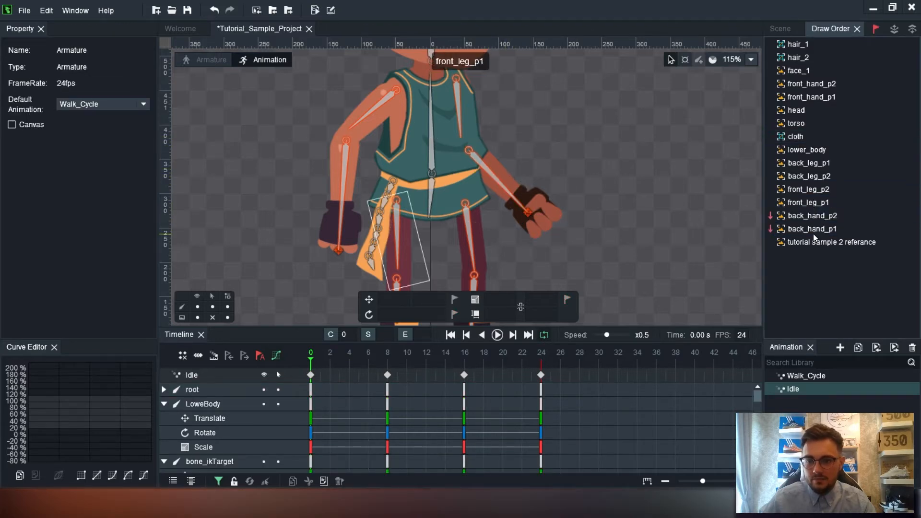
left_click_drag(311, 363, 300, 381)
scroll(540, 201, "down", 2)
scroll(540, 200, "down", 1)
left_click_drag(540, 206, 530, 170)
scroll(583, 212, "down", 2)
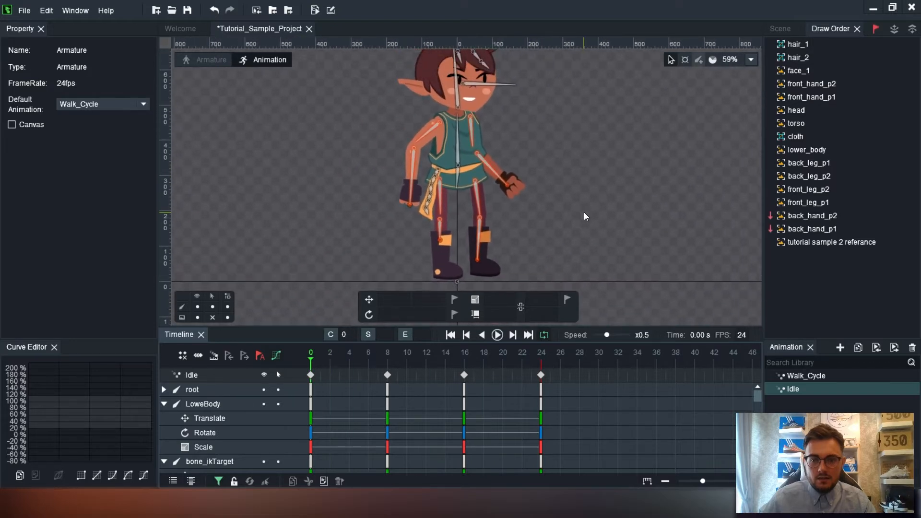
scroll(584, 212, "up", 2)
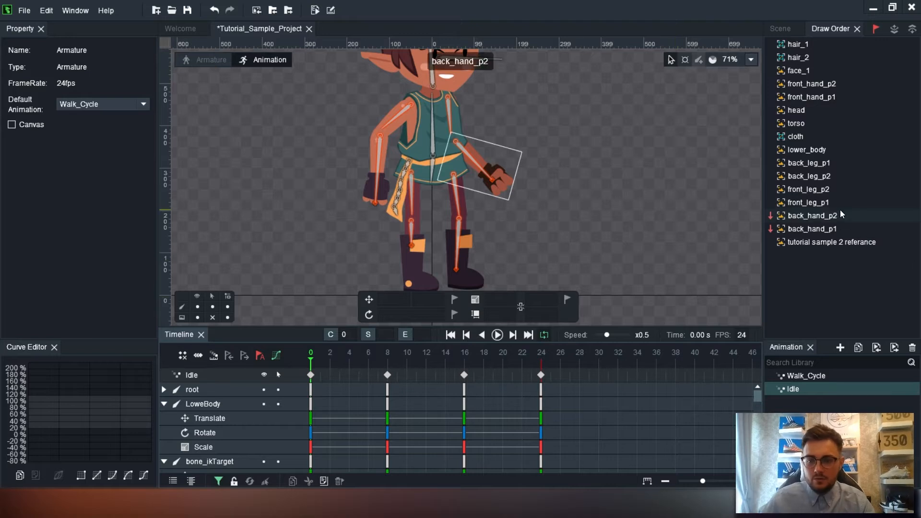
left_click_drag(316, 364, 307, 381)
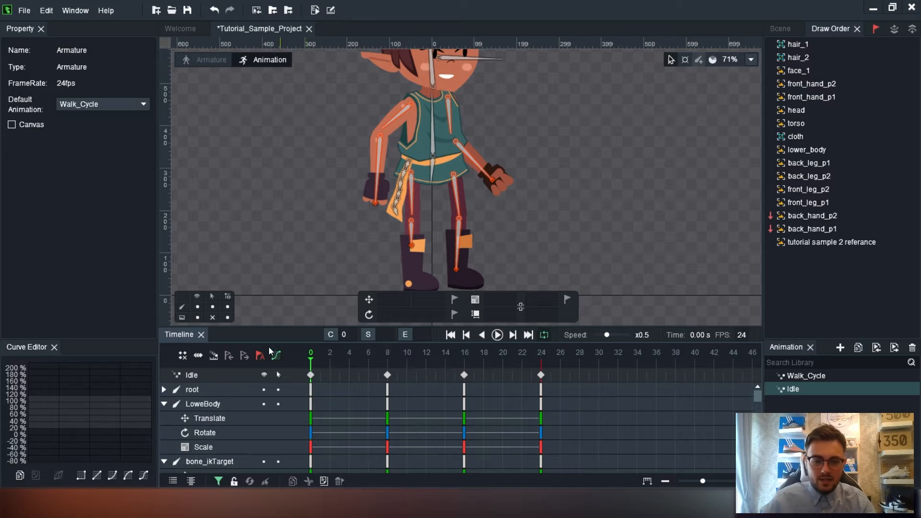
Step: At frame 8, pose the hanging cloth's bone chain outward, rotating cloth1 to about 4.2° and cloth5 to about 8.9°
mouse_move(311, 359)
left_mouse_down()
mouse_move(360, 364)
mouse_move(303, 374)
left_mouse_up()
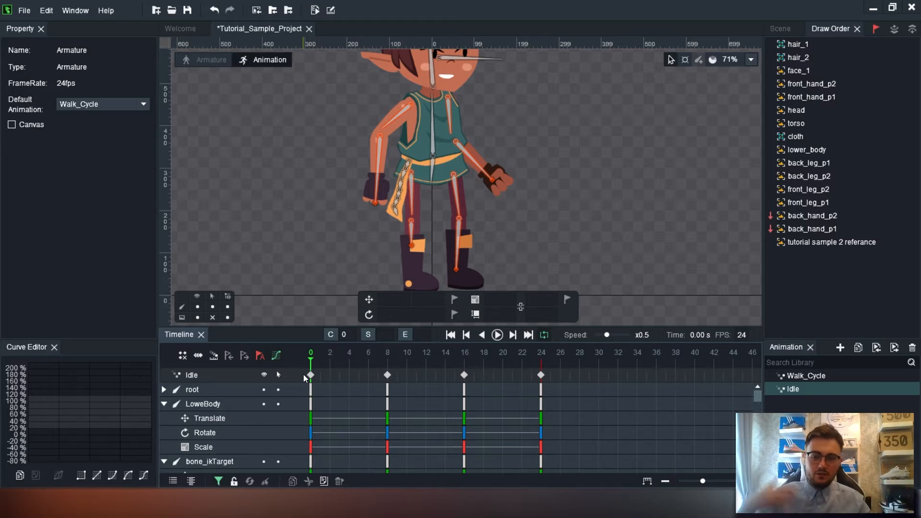
scroll(618, 260, "up", 2)
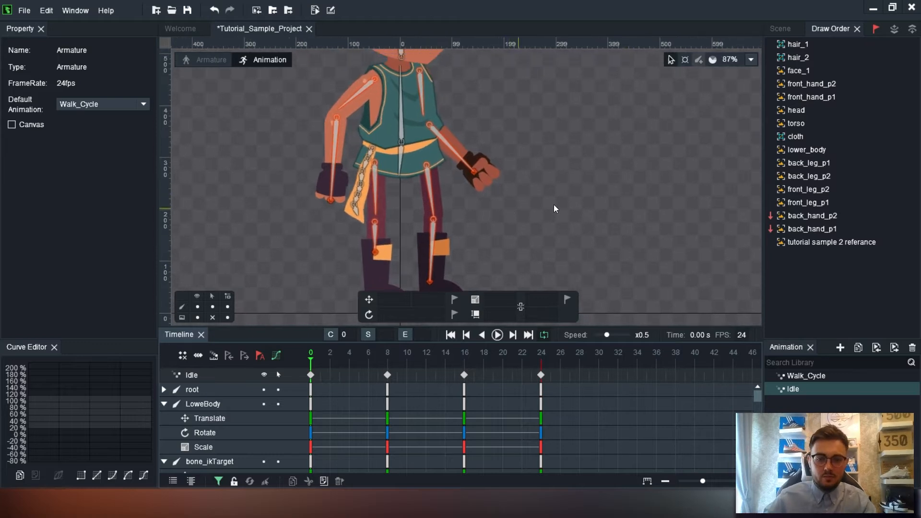
left_click_drag(310, 363, 387, 357)
scroll(376, 188, "up", 1)
scroll(393, 231, "up", 1)
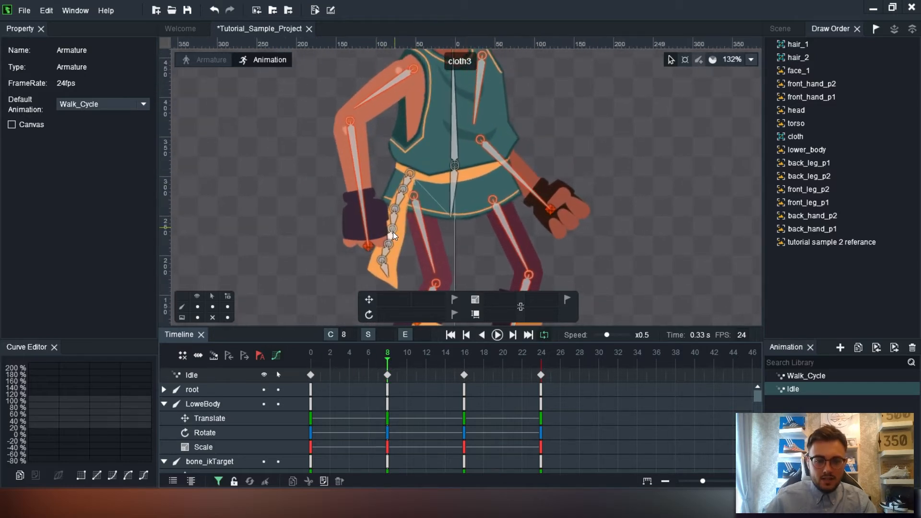
left_click(384, 261)
left_click(404, 189)
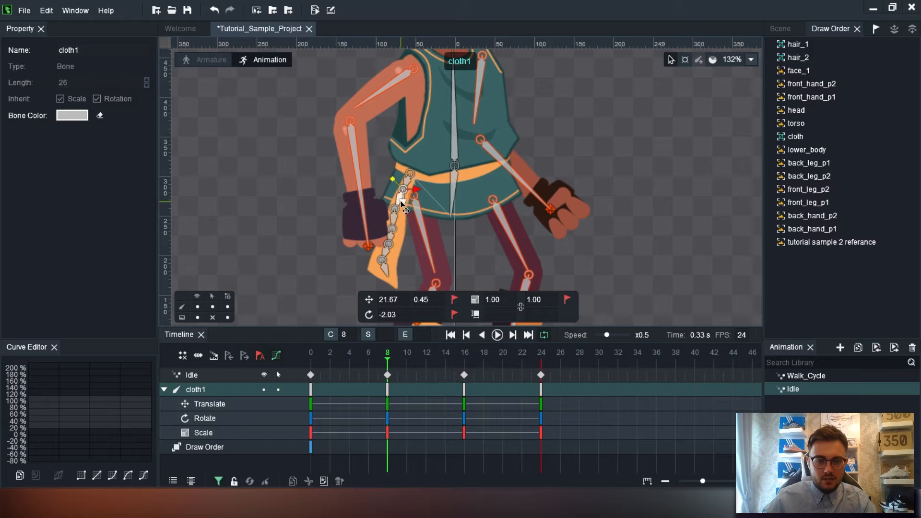
left_click(683, 62)
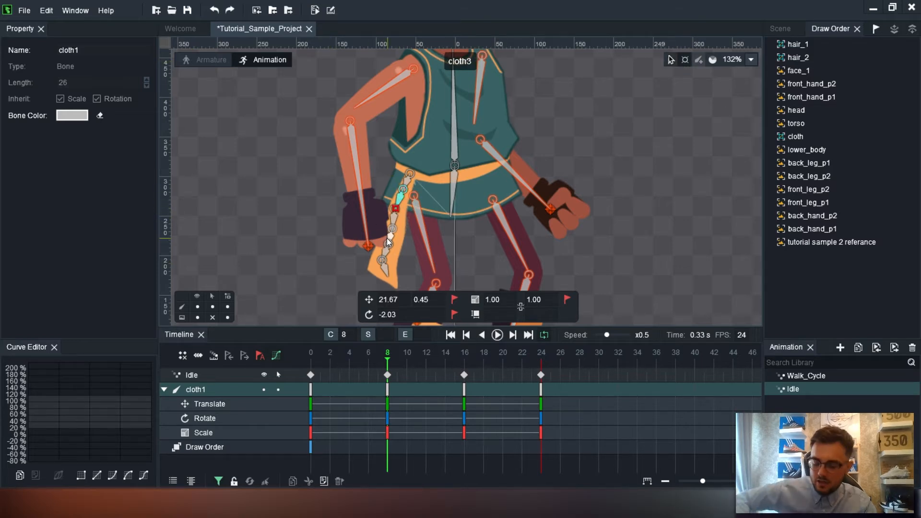
left_click(671, 59)
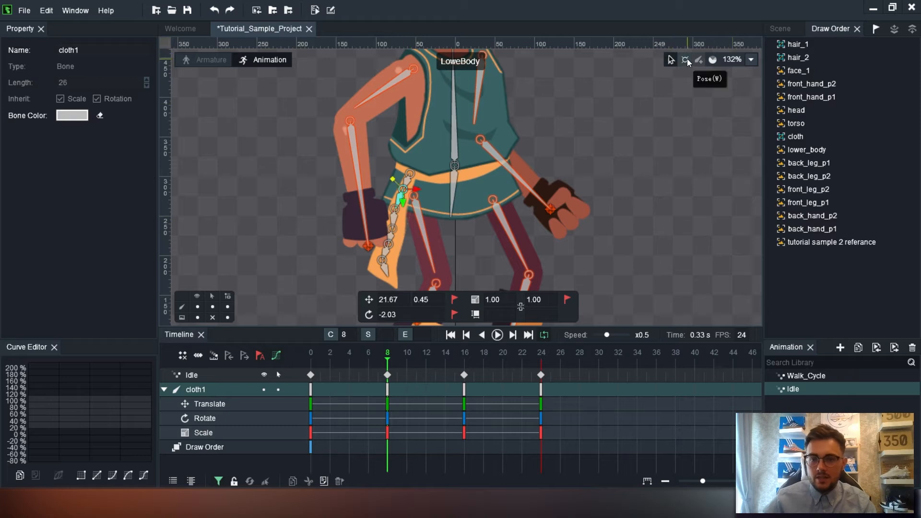
left_click(687, 59)
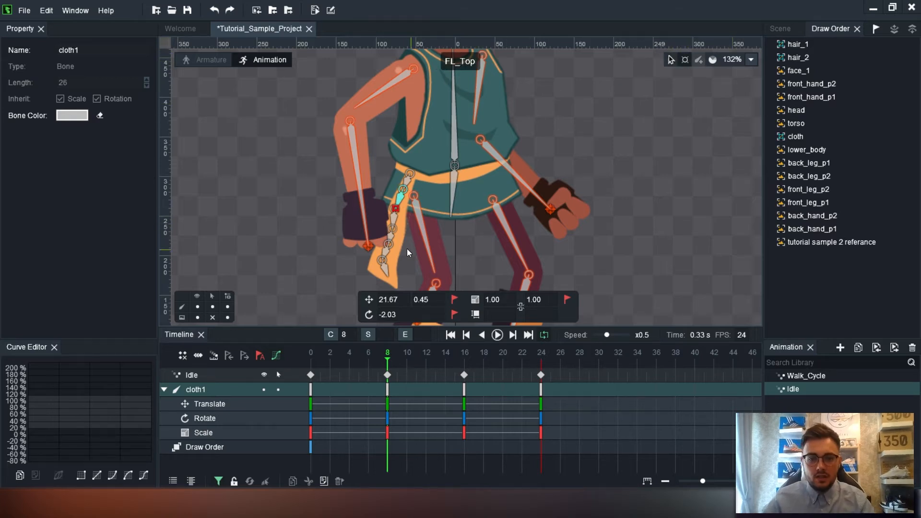
left_click_drag(396, 210, 387, 274)
Step: At frame 8, rotate the two hair spike bones, hair_2 to about 46° and hair_21 to about 79.8°
left_click_drag(522, 132, 450, 250)
left_click_drag(498, 113, 507, 192)
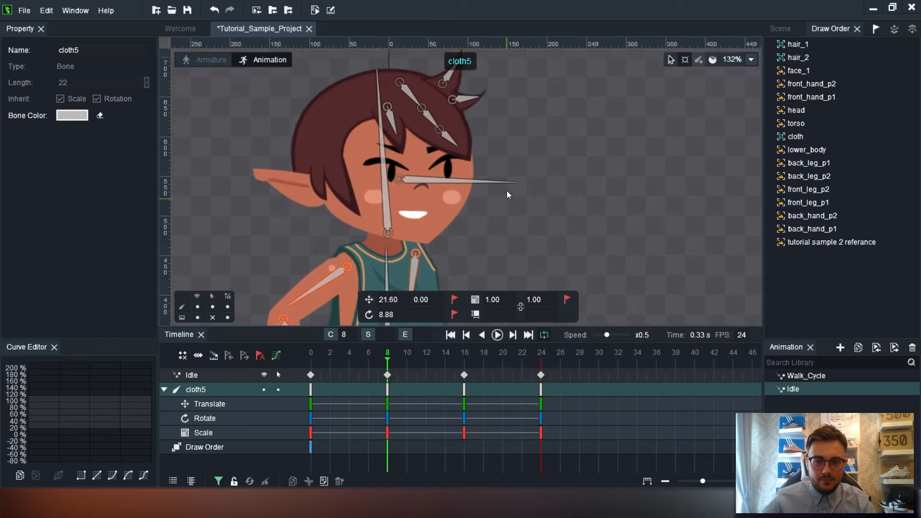
left_click_drag(507, 146, 527, 189)
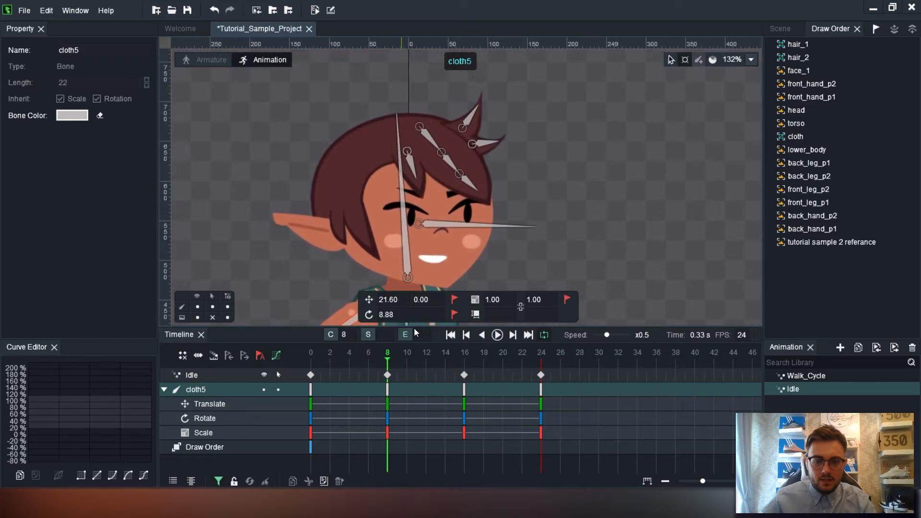
left_click(461, 126)
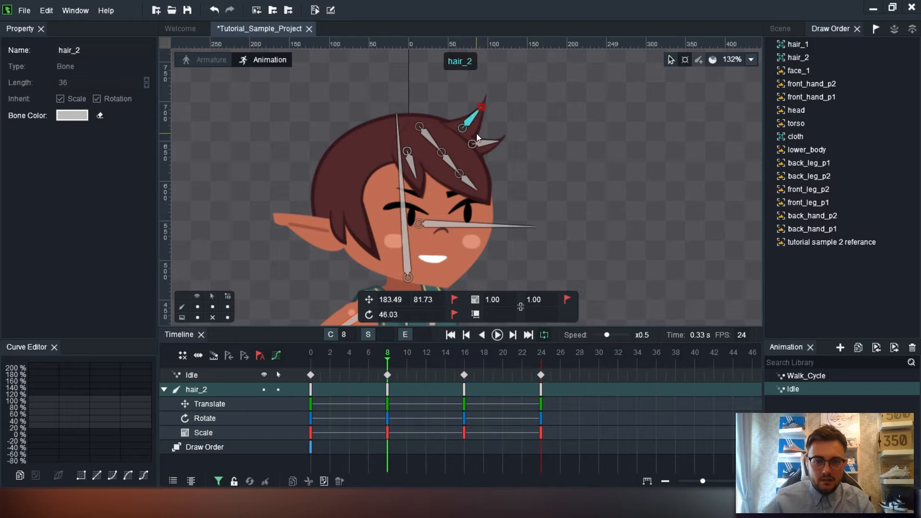
left_click(473, 143)
left_click_drag(500, 142, 497, 137)
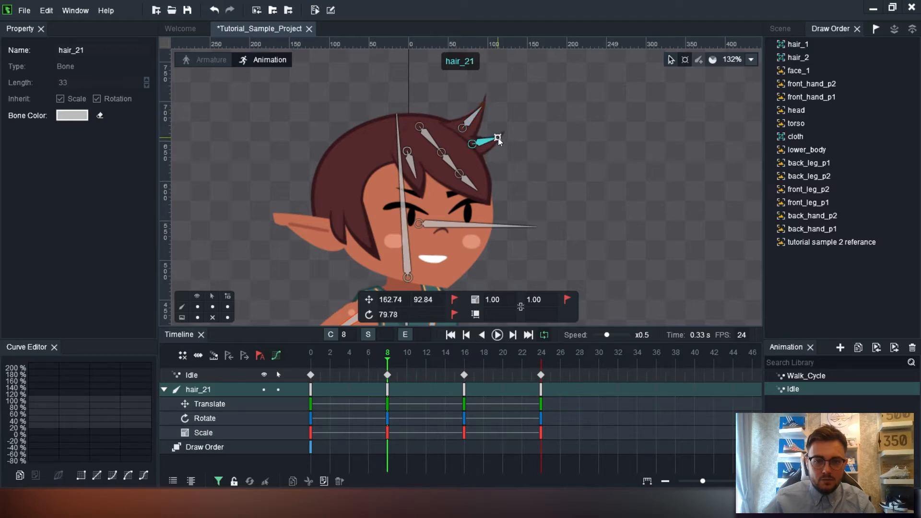
Step: At frame 8, adjust the lower bones of the long fringe slightly and rotate hair_13 to about 170°
left_click(463, 180)
mouse_move(476, 191)
left_mouse_down()
mouse_move(463, 171)
mouse_move(475, 193)
left_mouse_up()
left_click(444, 156)
left_click(472, 183)
left_click(410, 166)
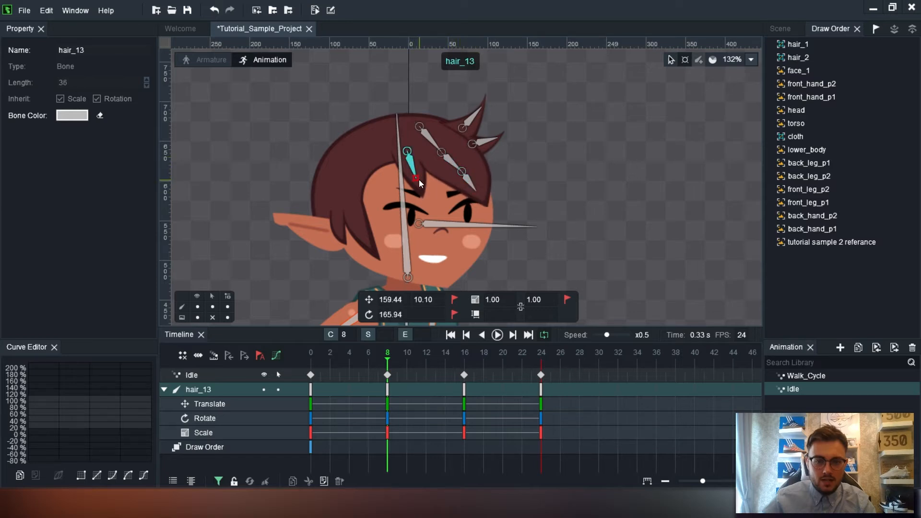
left_click_drag(418, 179, 415, 180)
scroll(482, 231, "down", 4)
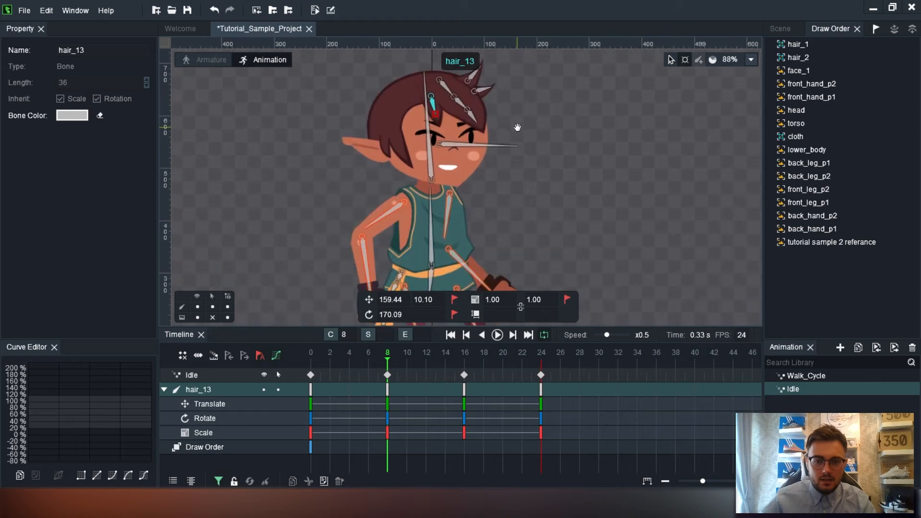
Step: At frame 16, bend the lower bones of the long fringe, including hair_12, inward toward the face
left_click_drag(388, 361, 461, 359)
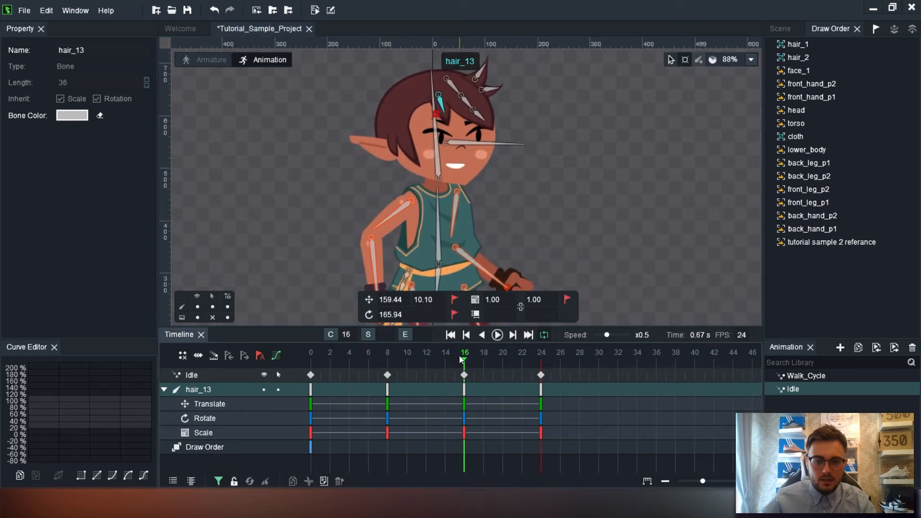
scroll(487, 154, "up", 4)
left_click(502, 173)
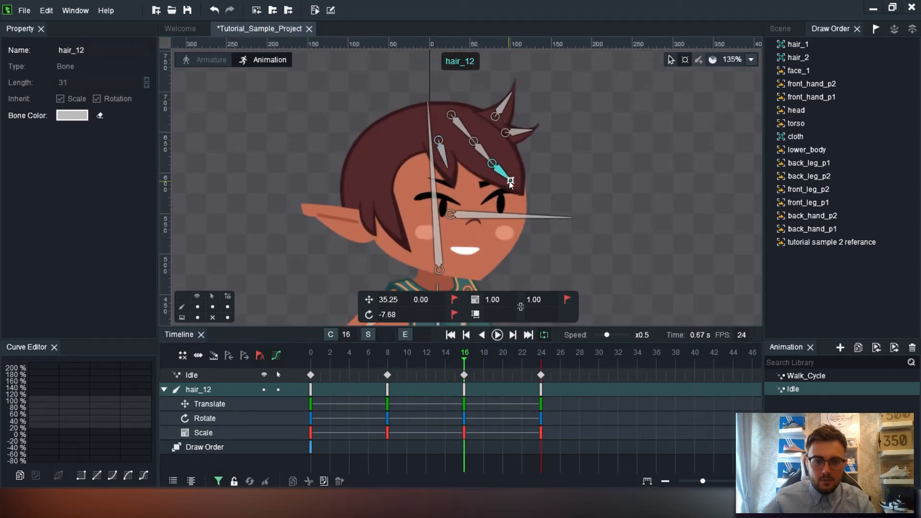
left_click_drag(506, 185, 487, 164)
left_click(483, 152)
Step: At frame 16, rotate hair_21 to about 95.6°, hair_2 to about 43.2° and hair_13 to about 174.4°
left_click(519, 131)
left_click_drag(532, 130, 531, 133)
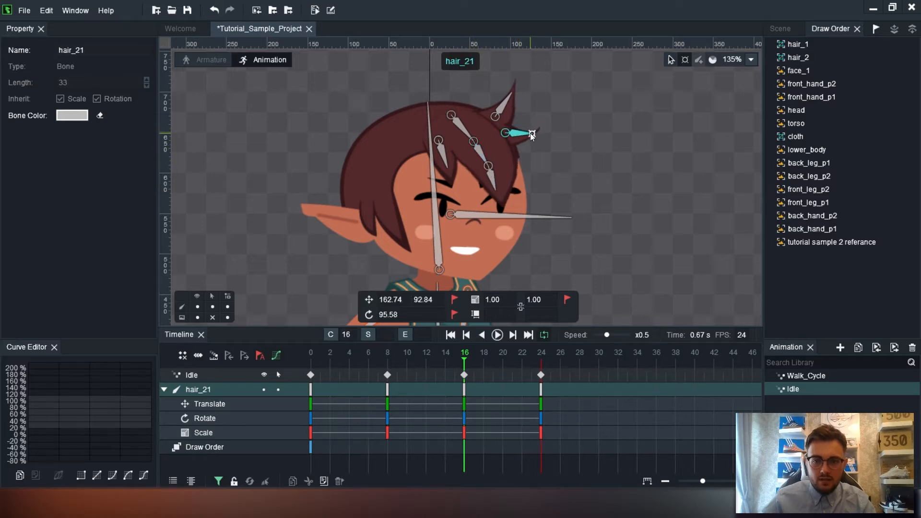
left_click(504, 109)
left_click_drag(508, 96, 513, 93)
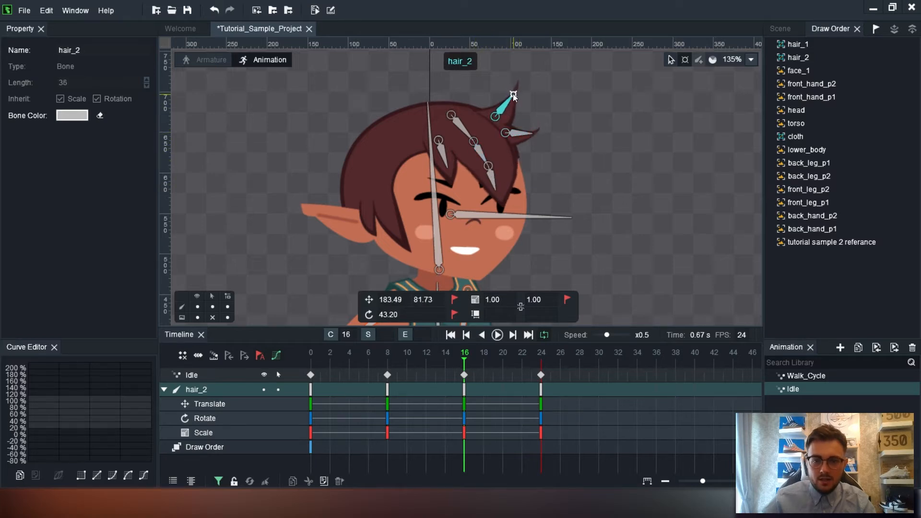
left_click(444, 153)
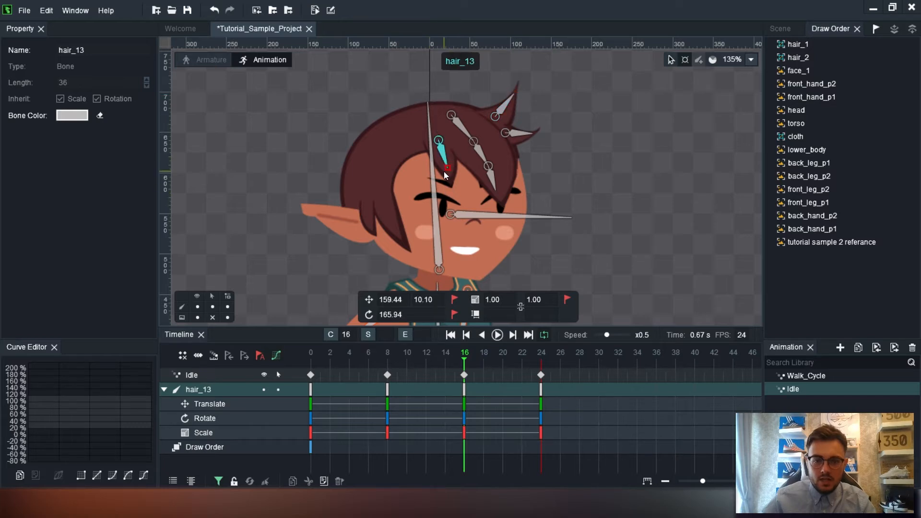
left_click_drag(445, 169, 443, 169)
Step: At frame 16, pose the hanging cloth's lower bones toward the legs so the chain hangs nearly straight down
left_click_drag(491, 243, 512, 136)
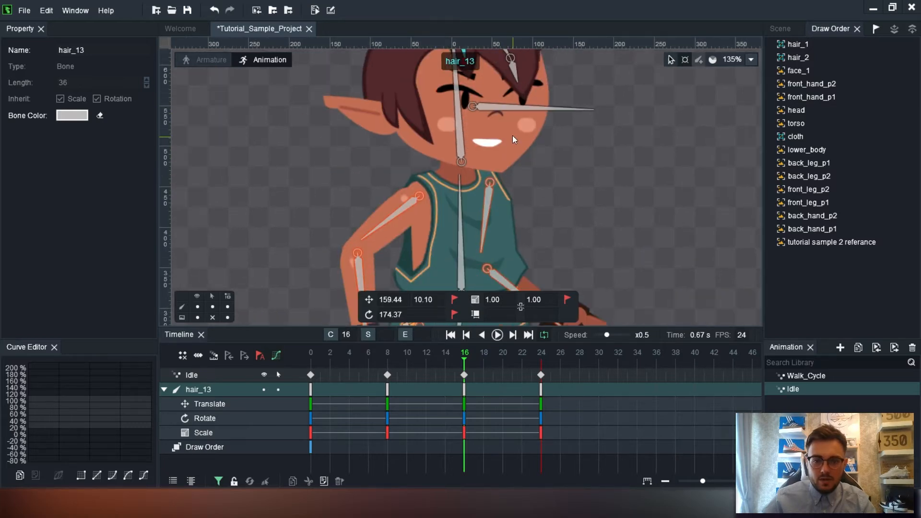
left_click_drag(469, 246, 503, 59)
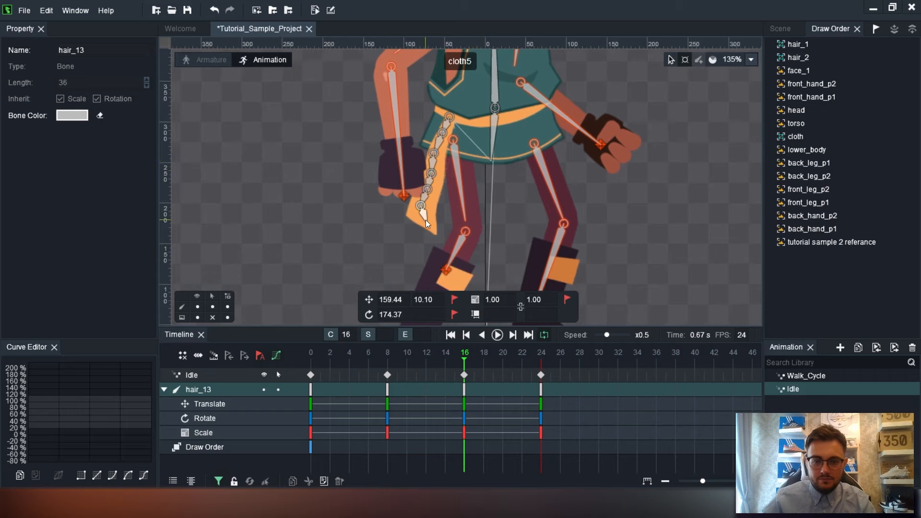
left_click(425, 220)
left_click_drag(428, 225, 433, 191)
left_click(426, 199)
left_click(430, 176)
mouse_move(435, 158)
left_mouse_down()
mouse_move(433, 173)
mouse_move(438, 153)
mouse_move(434, 162)
left_mouse_up()
left_click(437, 152)
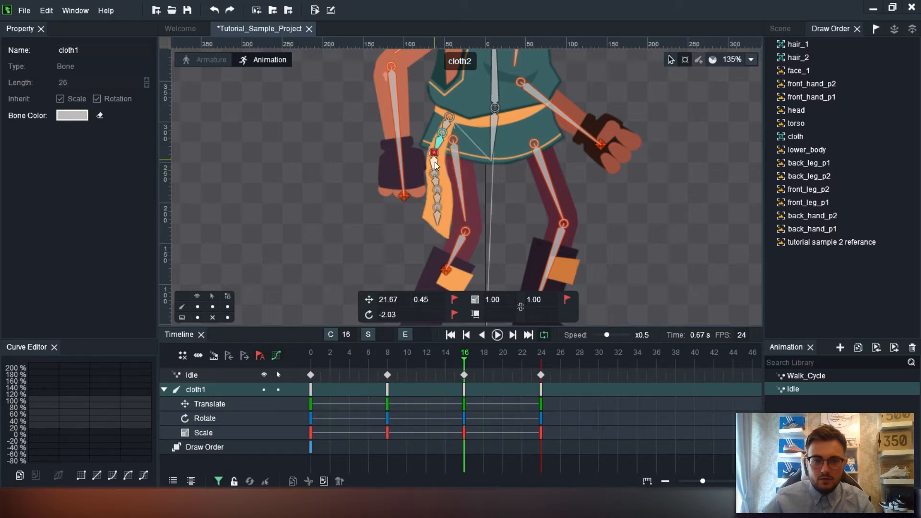
Step: Play the Idle animation from frame 0 to review the cloth and hair motion, and stop playback
left_click_drag(467, 363, 310, 363)
scroll(562, 226, "down", 3)
scroll(556, 231, "down", 3)
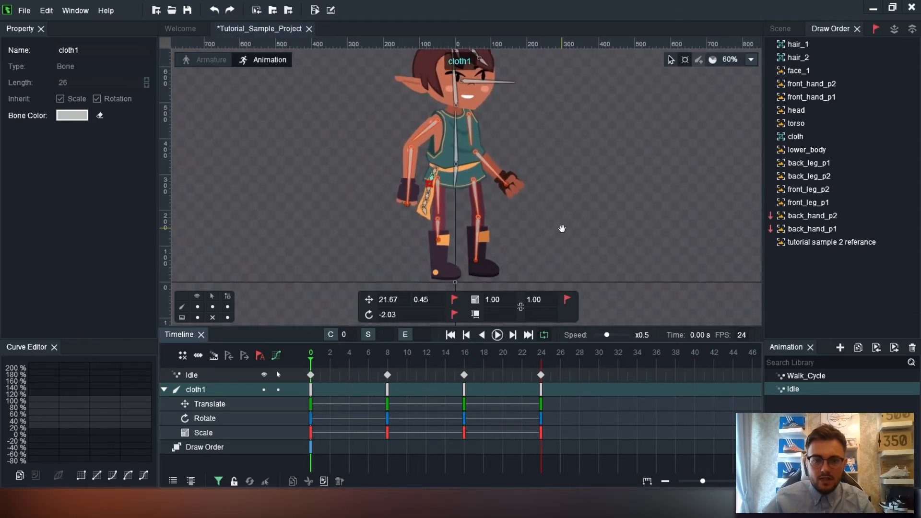
left_click(501, 339)
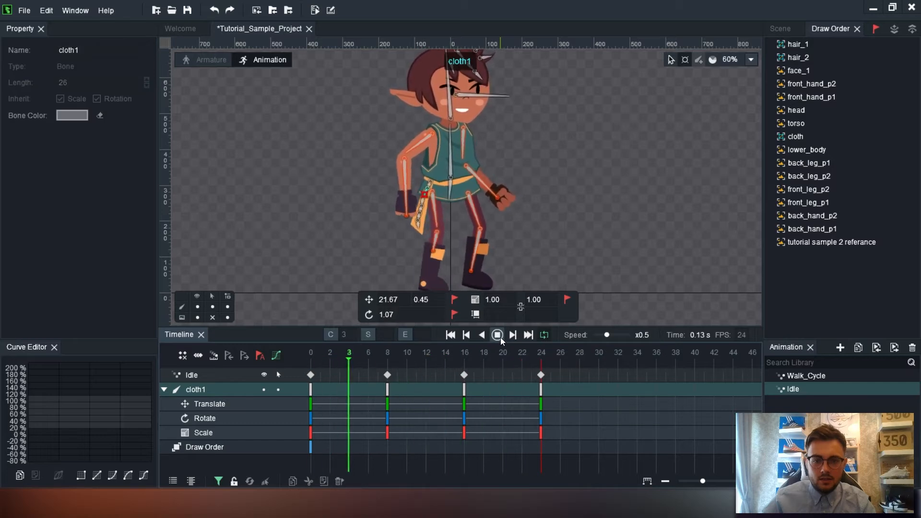
left_click(500, 338)
Step: At frame 8, raise the LoweBody bone to about Y -318
left_click_drag(458, 354, 388, 381)
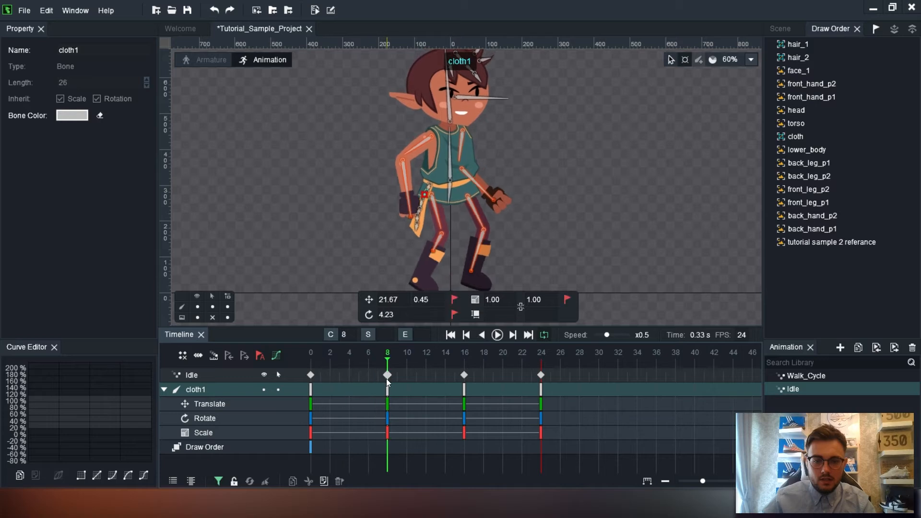
left_click(449, 180)
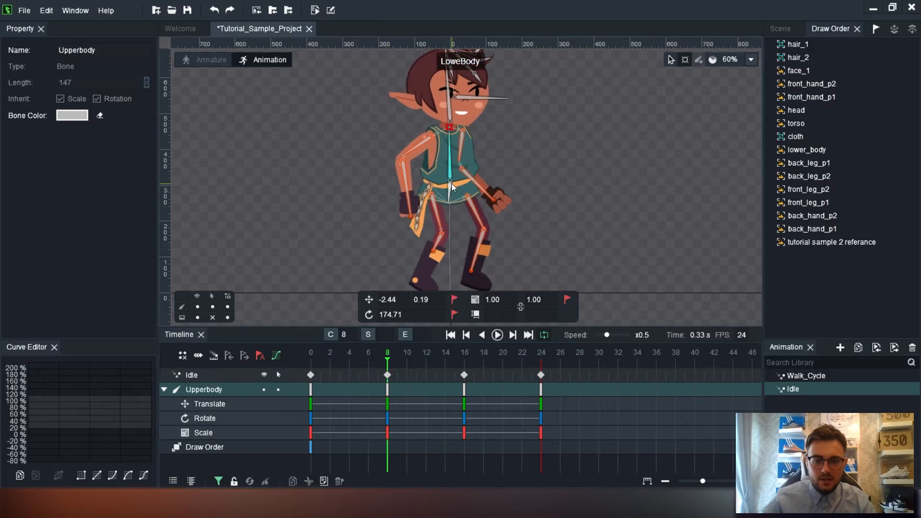
scroll(453, 173, "up", 4)
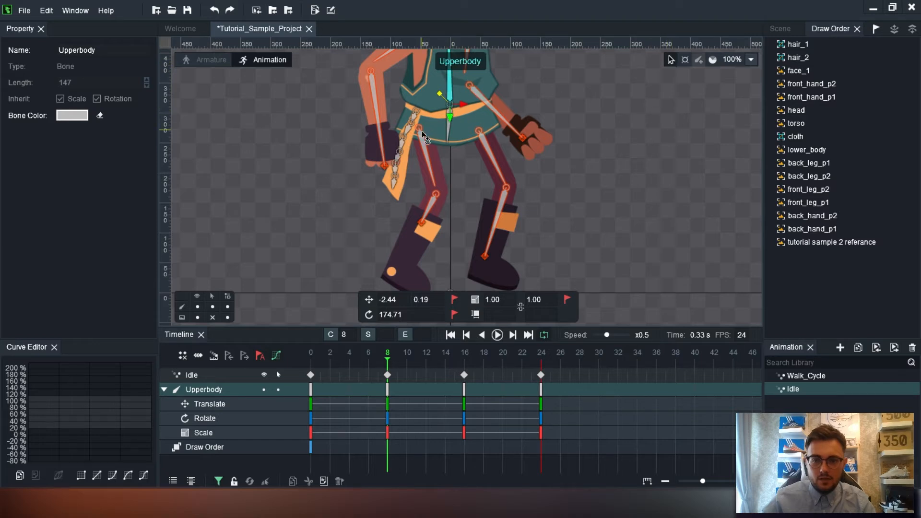
left_click(447, 139)
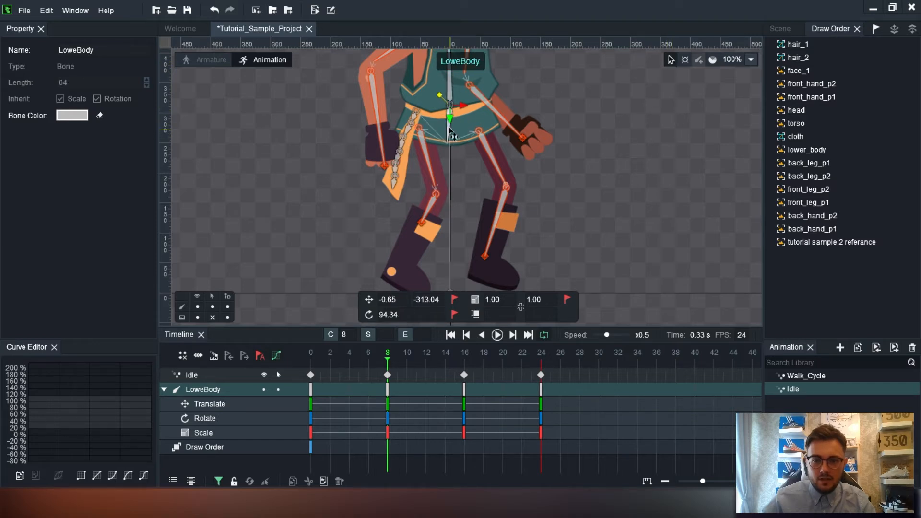
left_click_drag(453, 126, 453, 124)
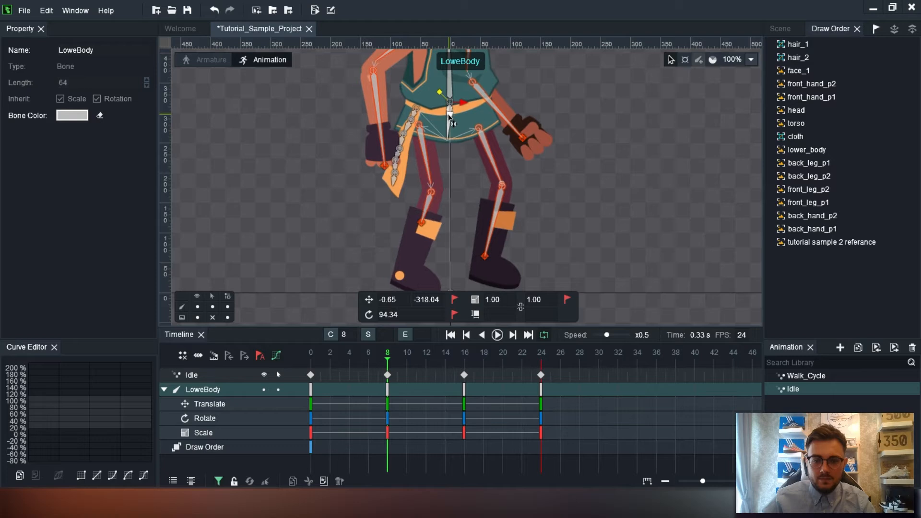
Step: Select all bones, check the pose at frame 16, and play the Idle animation from frame 0 before stopping it
key("ctrl+a")
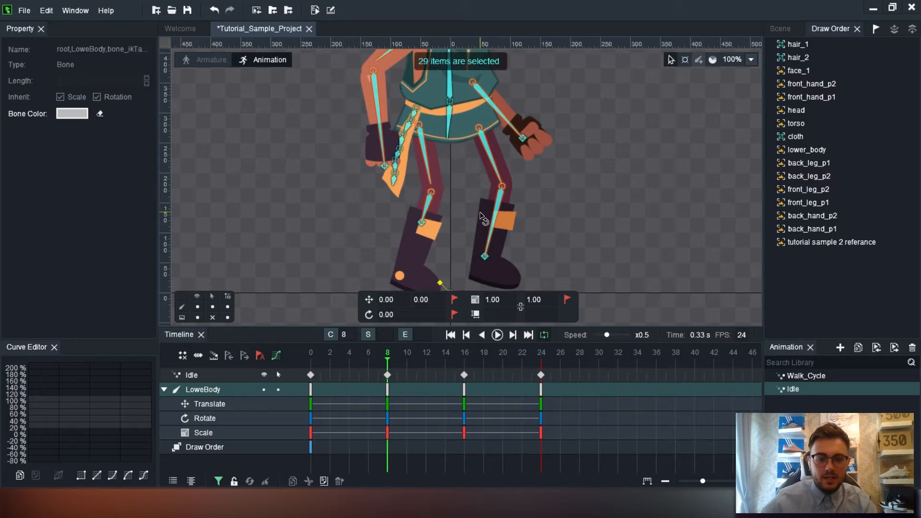
left_click(450, 355)
left_click(460, 355)
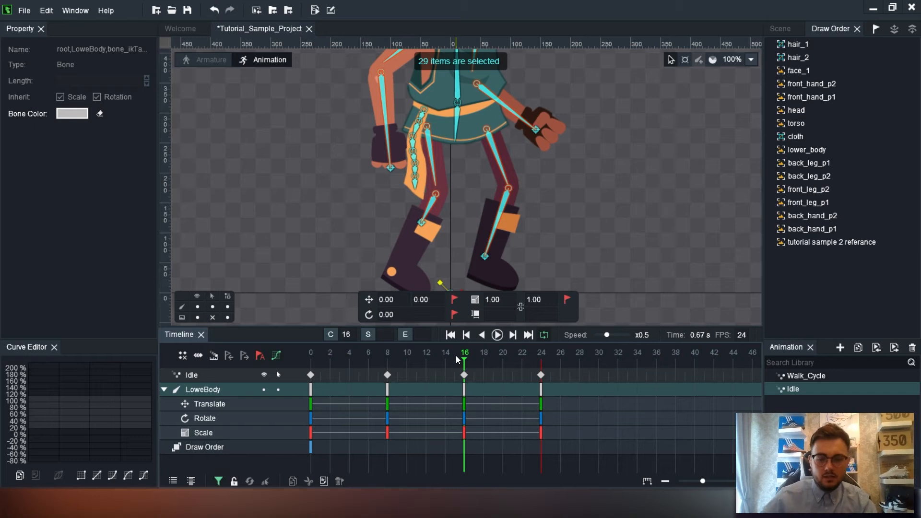
left_click_drag(466, 359, 310, 369)
scroll(574, 197, "down", 5)
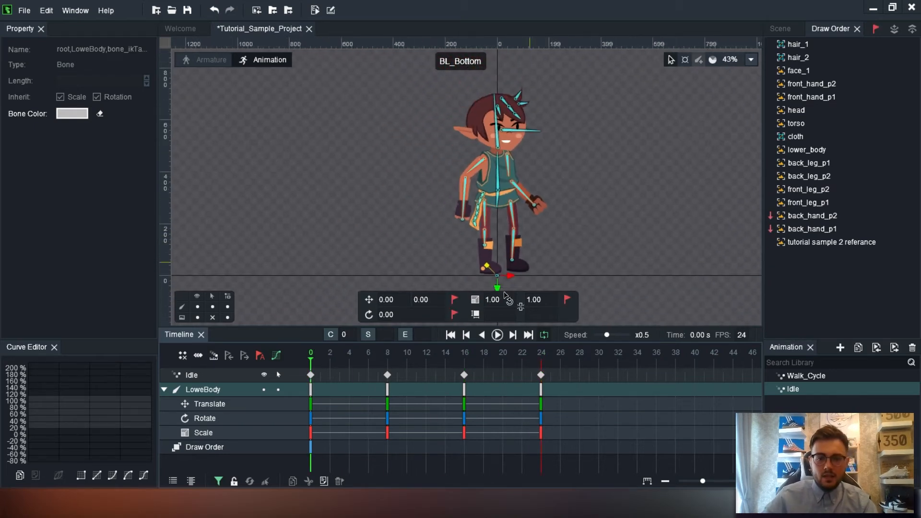
scroll(508, 288, "up", 1)
left_click(498, 334)
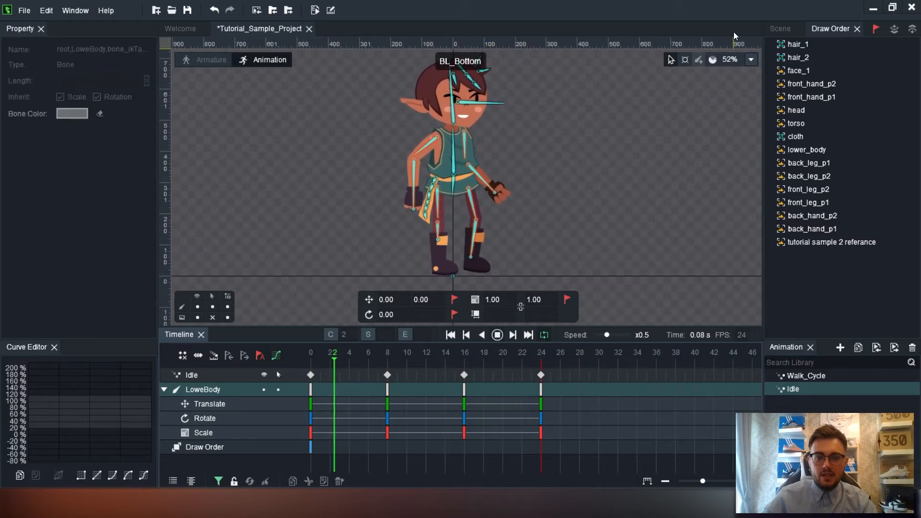
left_click(496, 335)
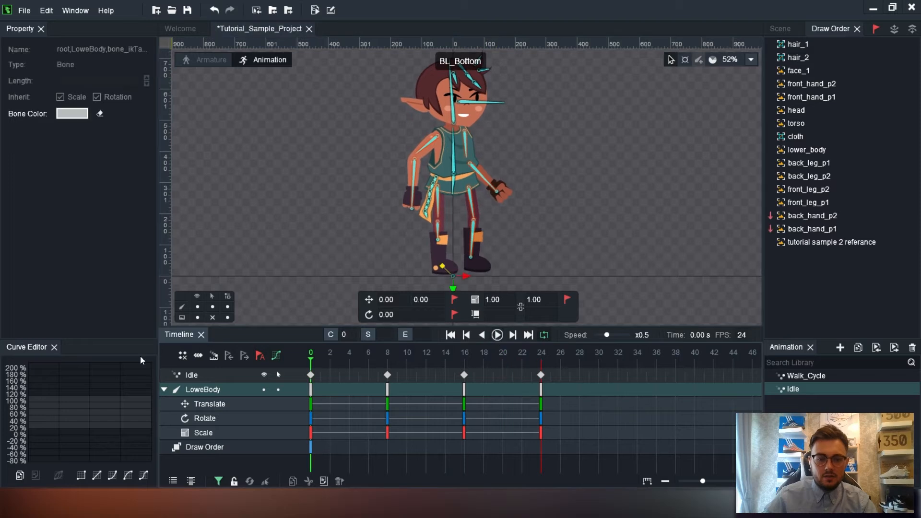
Step: Hide the rig's bones on the canvas and clear the bone selection
left_click(197, 306)
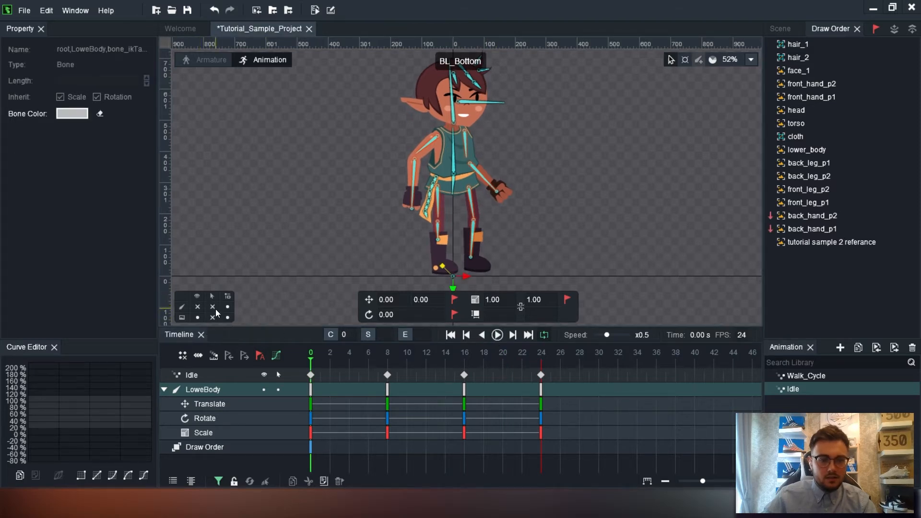
left_click(214, 314)
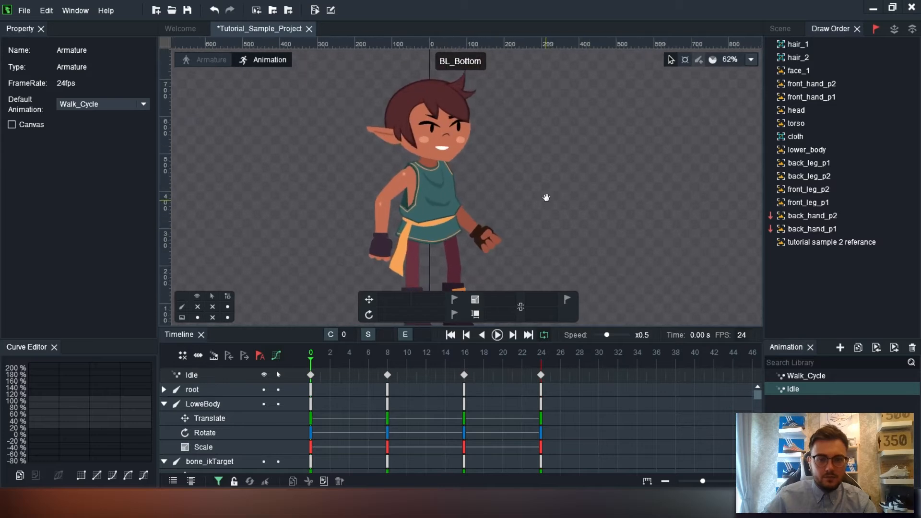
Step: Play the Idle animation and then the Walk_Cycle animation to review both loops without the bones
scroll(502, 322, "down", 2)
left_click(497, 334)
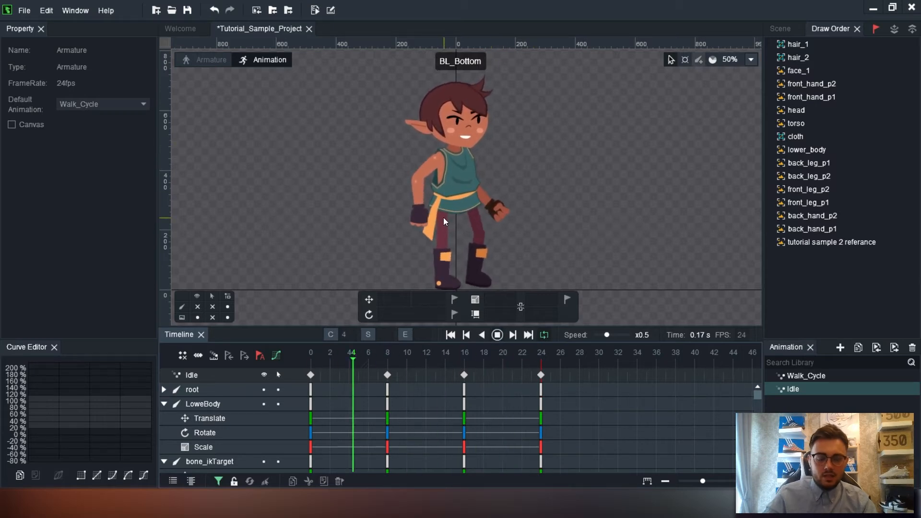
left_click(498, 335)
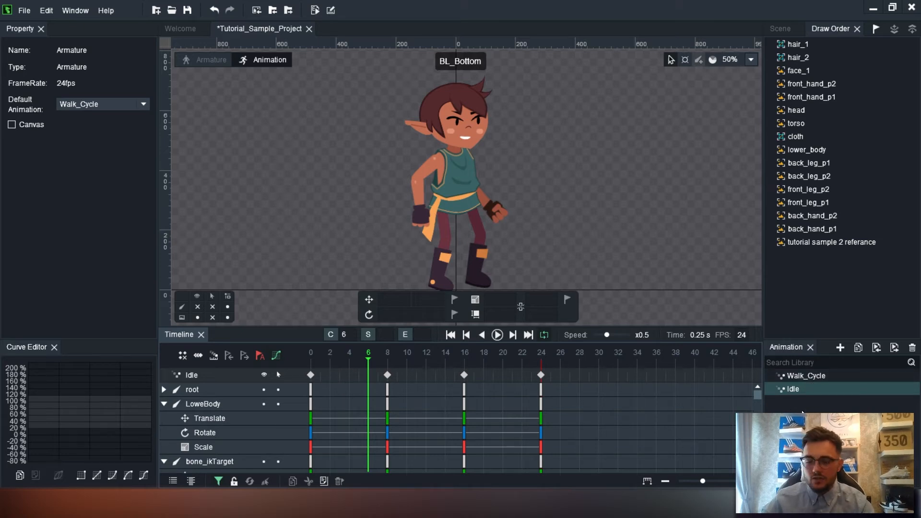
left_click(806, 379)
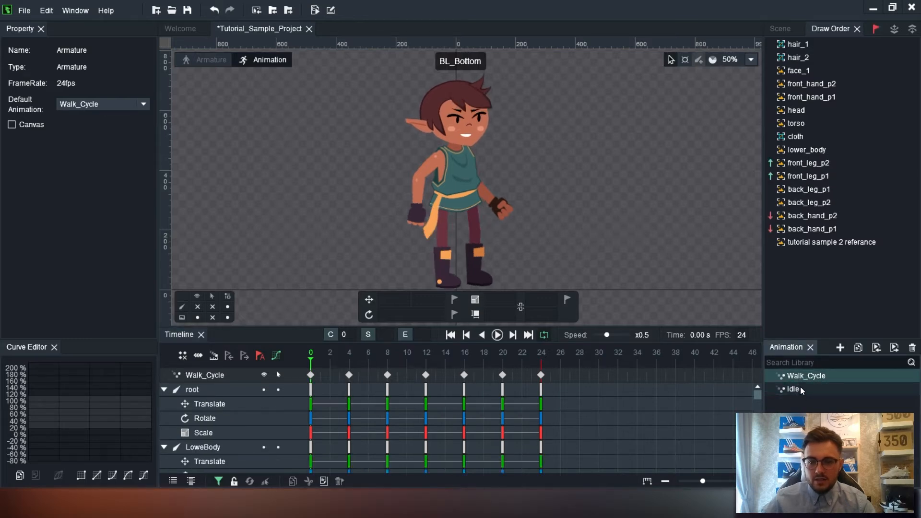
left_click(498, 337)
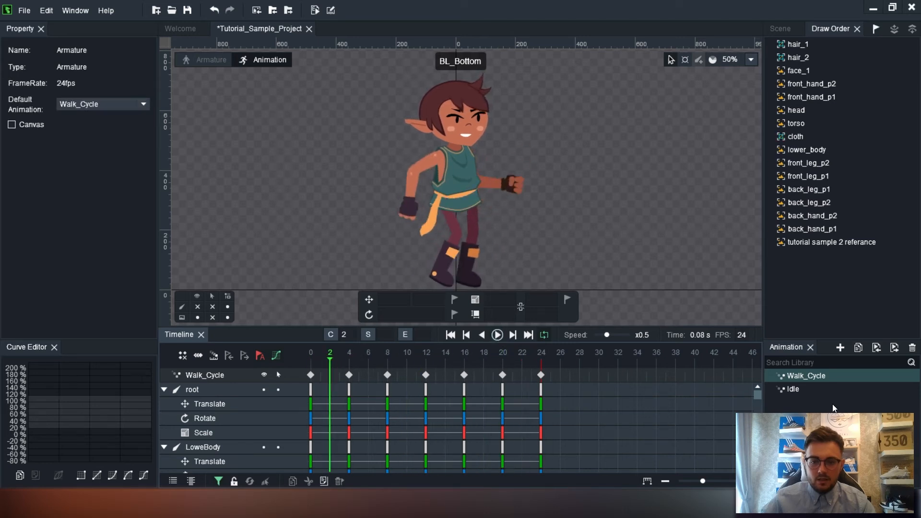
Step: Play the Idle animation once more, stop playback, and save the project
left_click(793, 388)
left_click(504, 340)
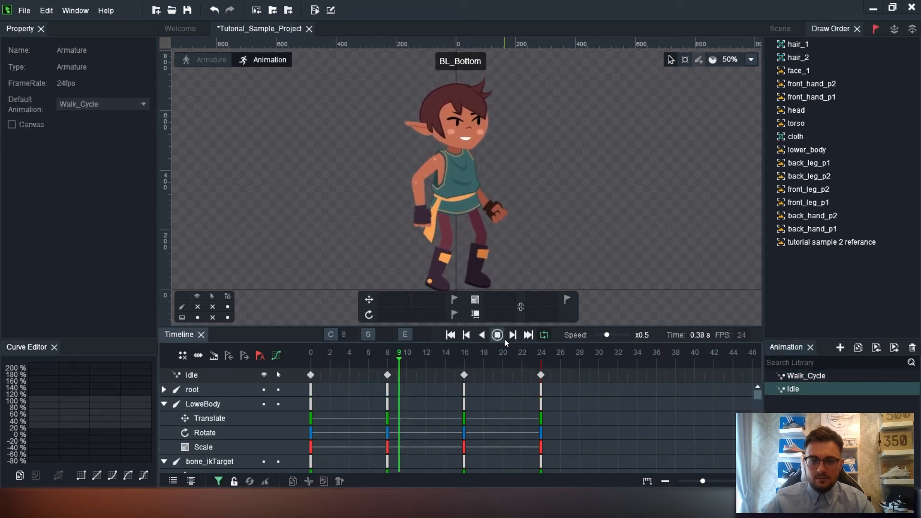
left_click(504, 339)
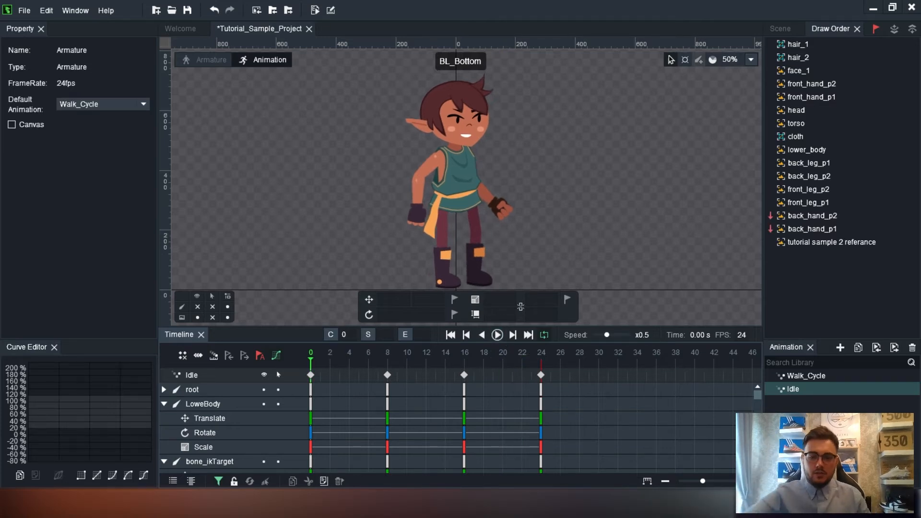
key("ctrl+s")
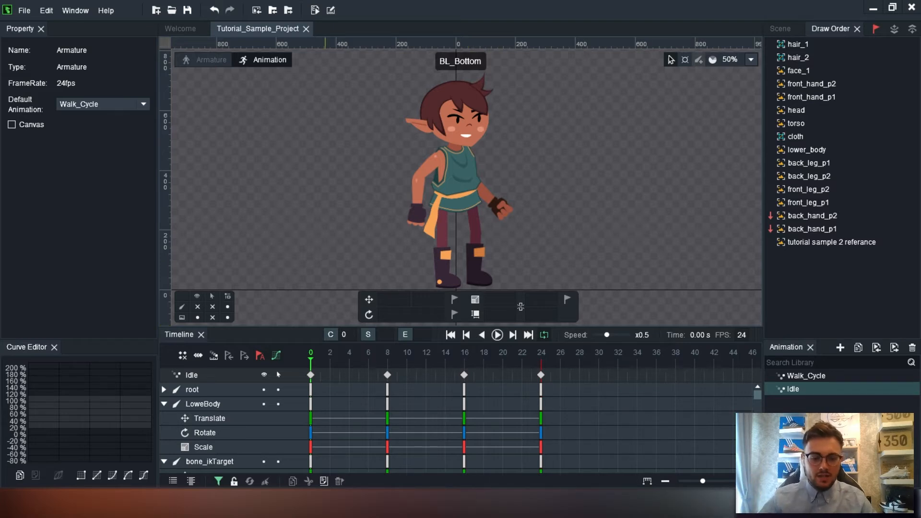
Step: Switch to File Explorer, check the hammer and sword images in the 00. Sample Parts folder, and return to DragonBones
left_click(258, 436)
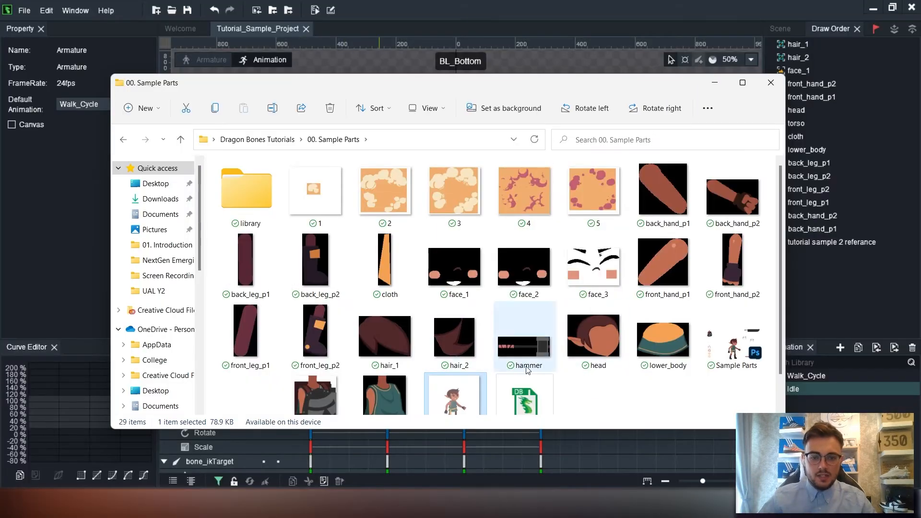
scroll(526, 369, "down", 1)
scroll(452, 336, "up", 1)
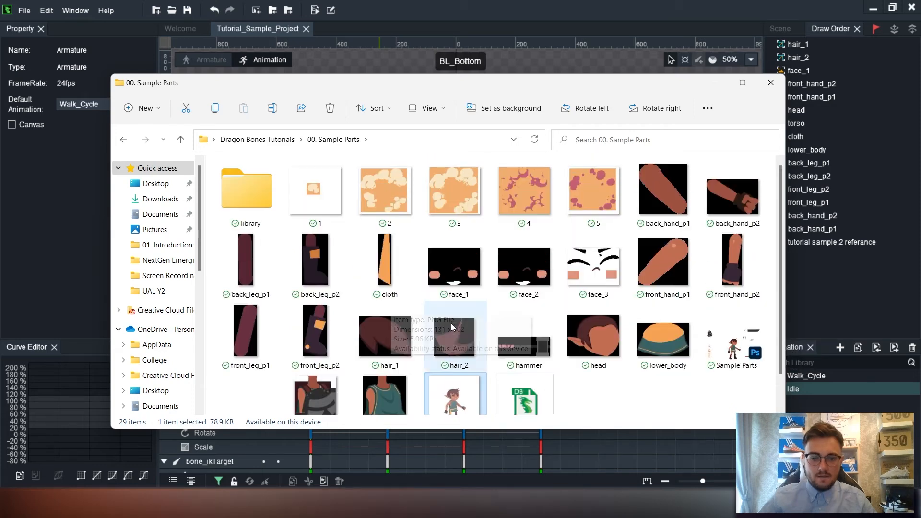
scroll(294, 286, "down", 1)
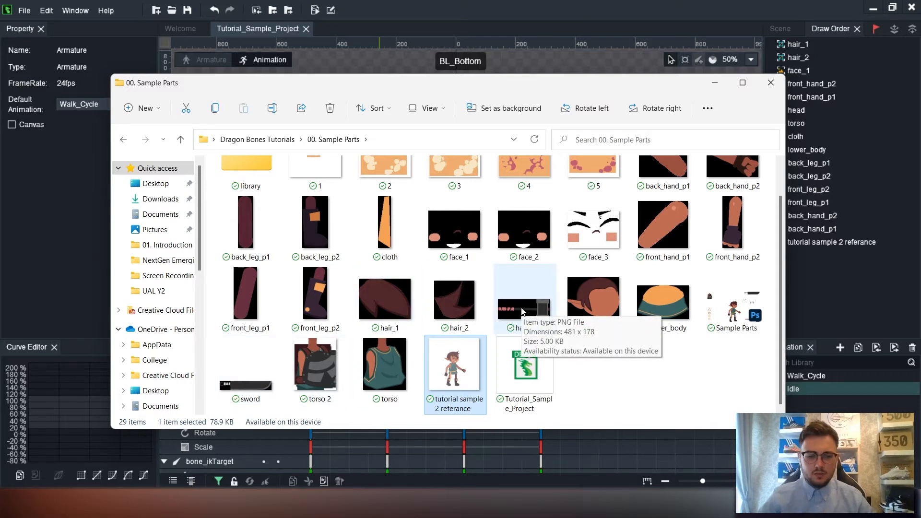
left_click(235, 370)
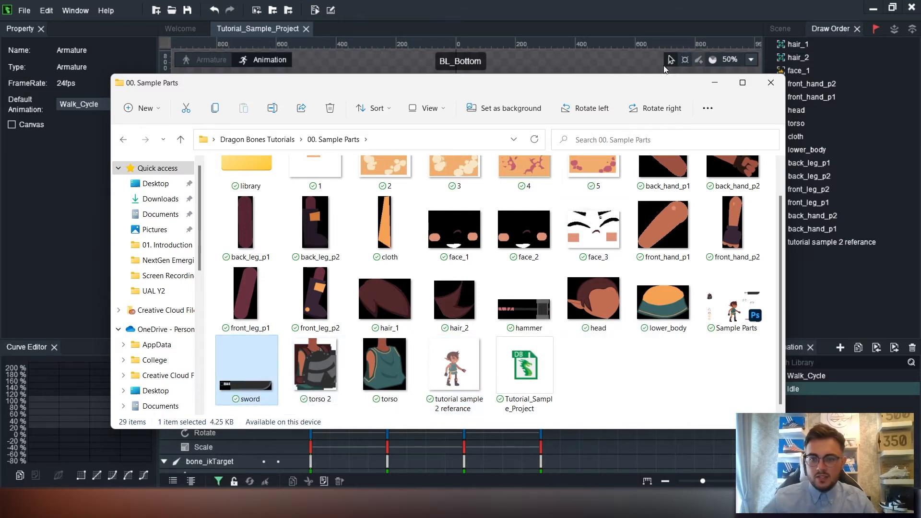
left_click(723, 85)
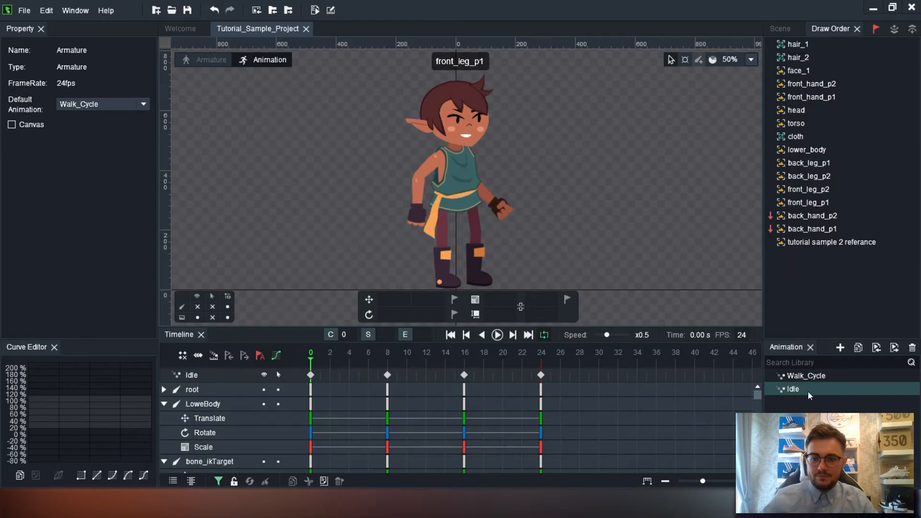
Step: Create a new animation for the armature and name it Attack
left_click(805, 375)
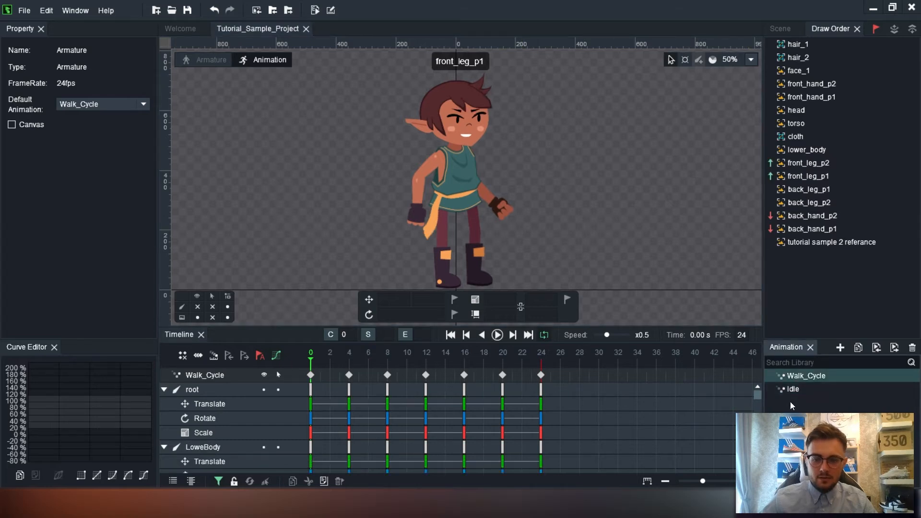
left_click(792, 389)
right_click(792, 389)
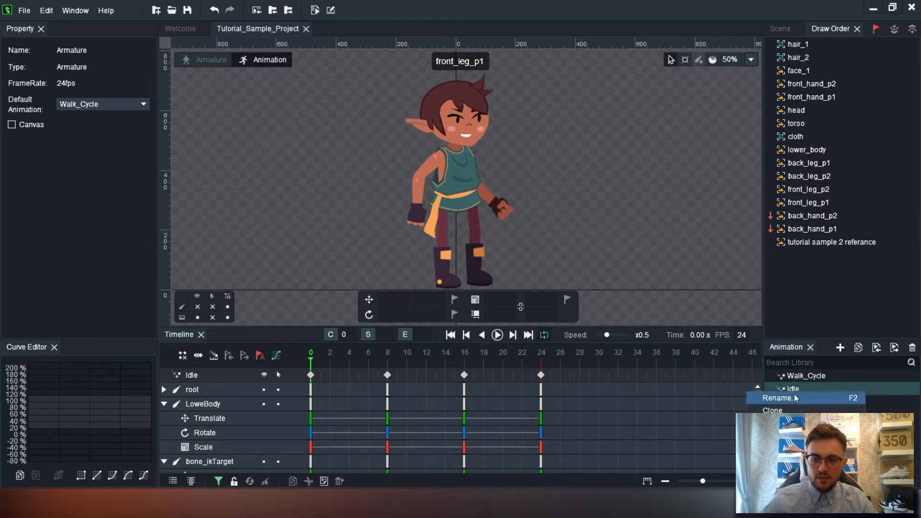
left_click(840, 347)
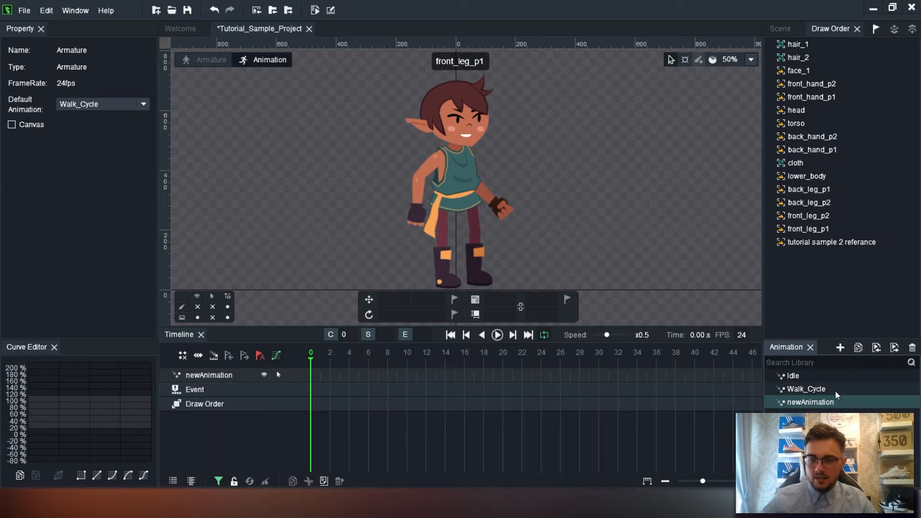
double_click(808, 405)
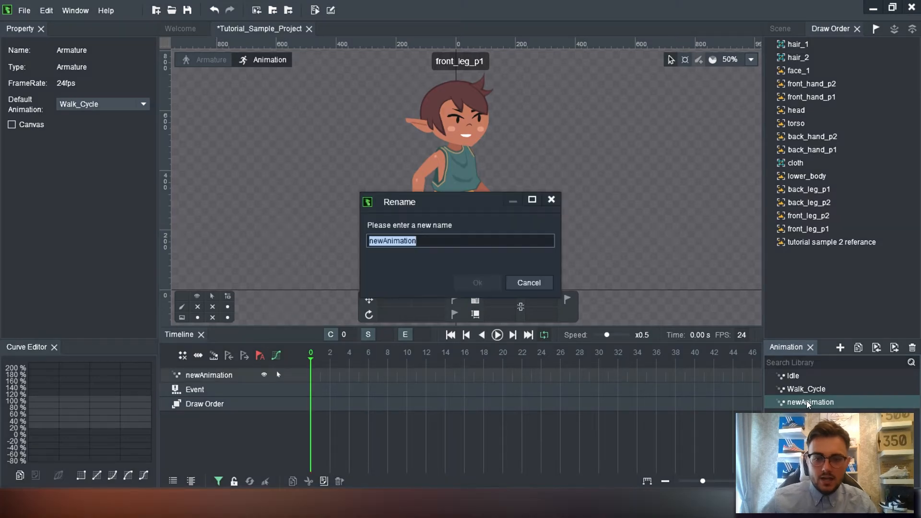
type("Attack")
key("Return")
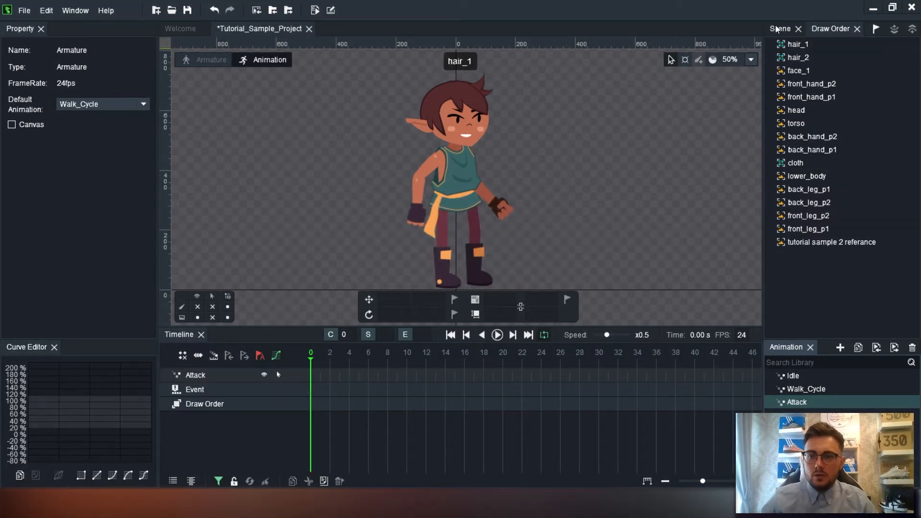
Step: Switch from animation mode to armature mode and show the rig's bones on the canvas
left_click(200, 60)
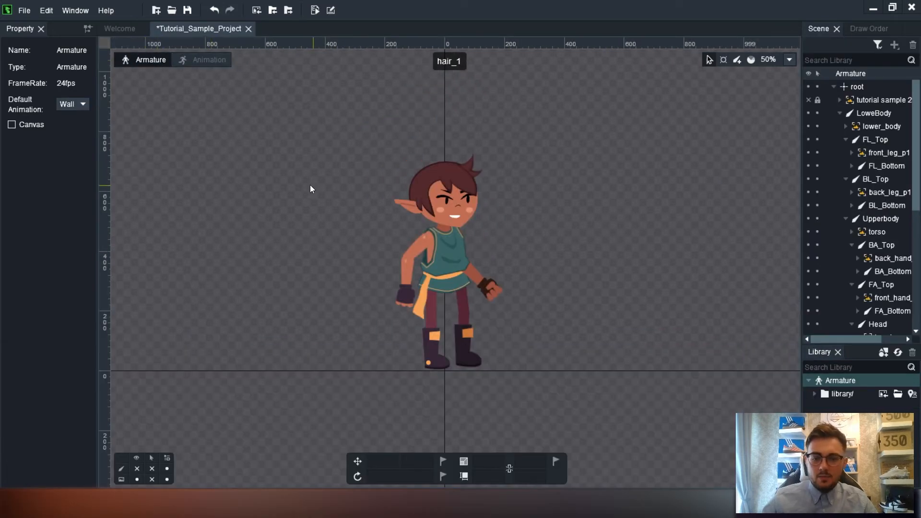
scroll(318, 276, "up", 3)
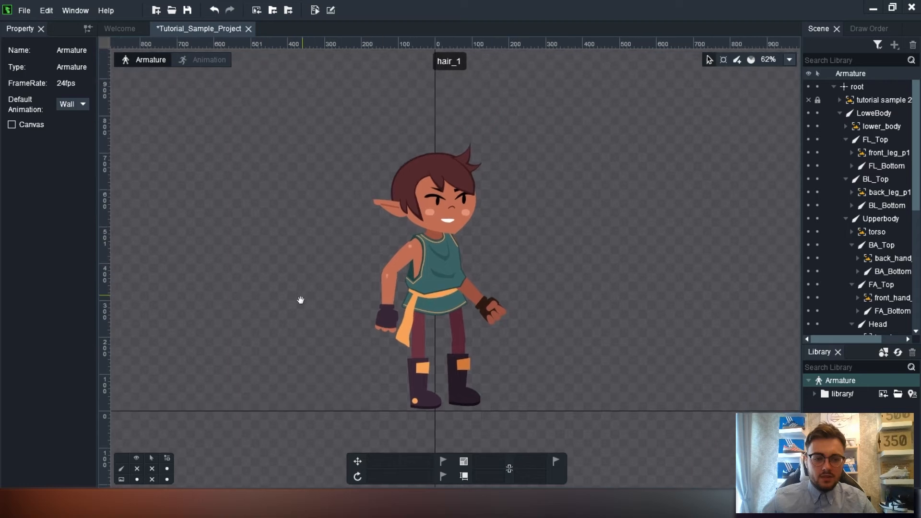
left_click(138, 469)
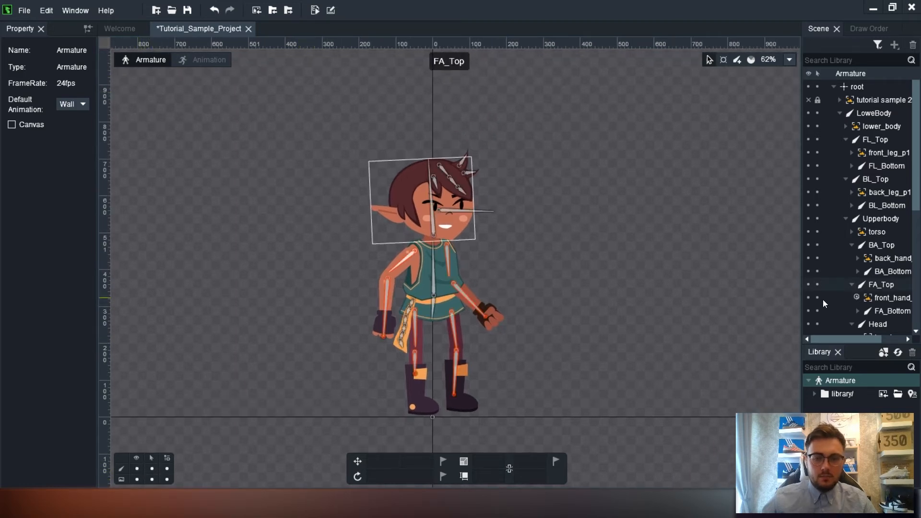
Step: Widen the scene tree area and select the sword image inside the library folder
left_click_drag(800, 223, 669, 222)
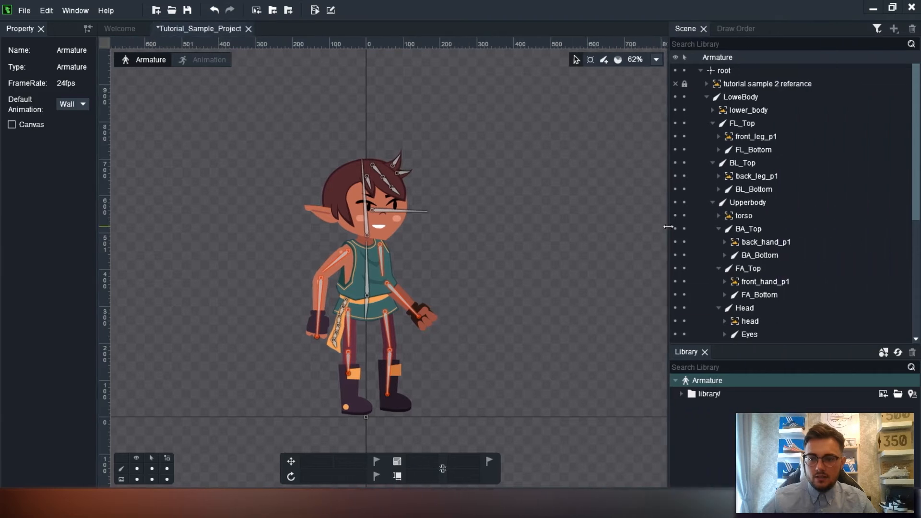
scroll(447, 313, "up", 2)
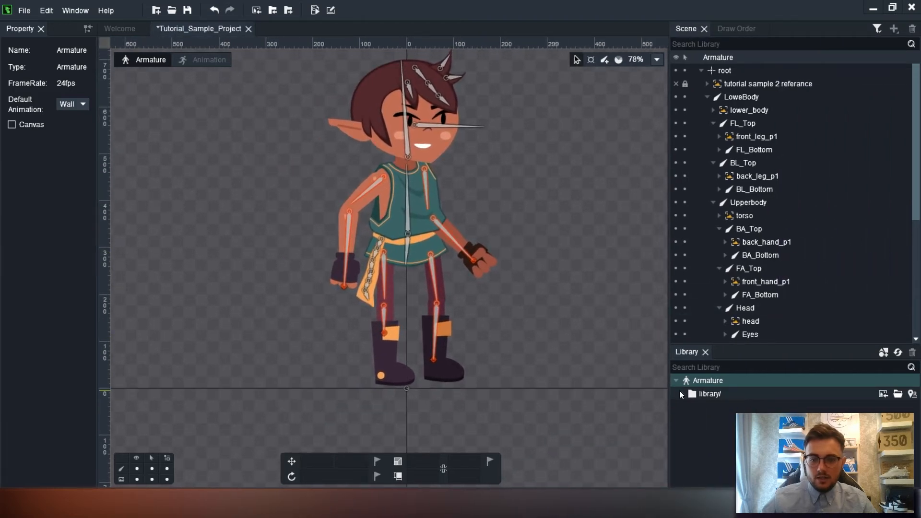
left_click(681, 393)
scroll(720, 412, "down", 8)
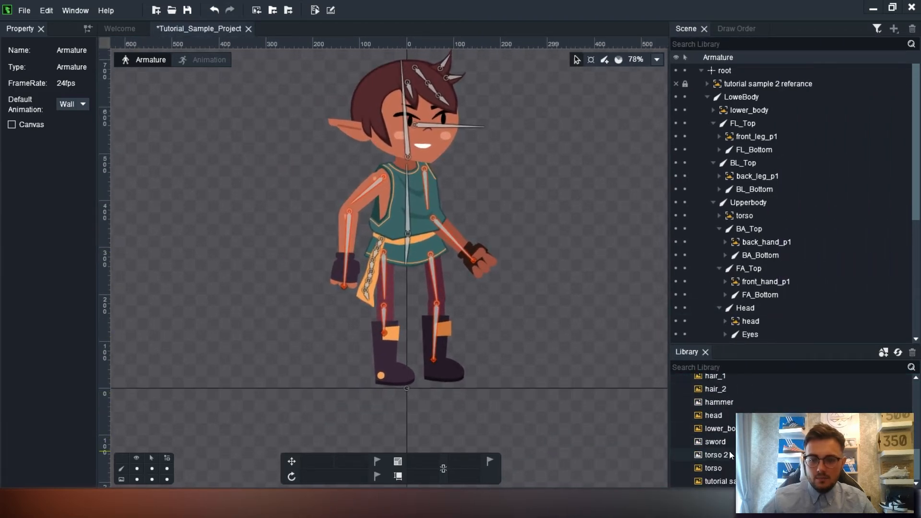
left_click(723, 441)
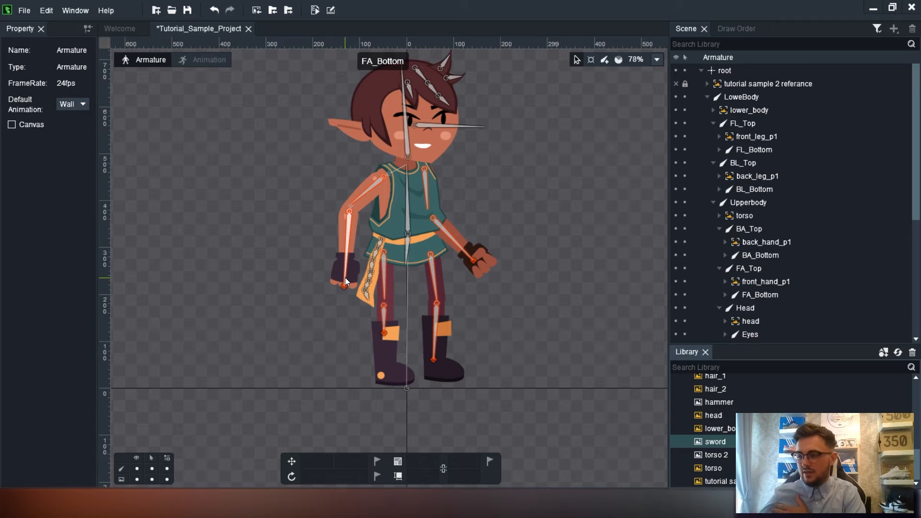
Step: Attach the sword to the FA_Bottom bone and place its handle over the front hand, at about X 138, Y -194
scroll(345, 277, "up", 3)
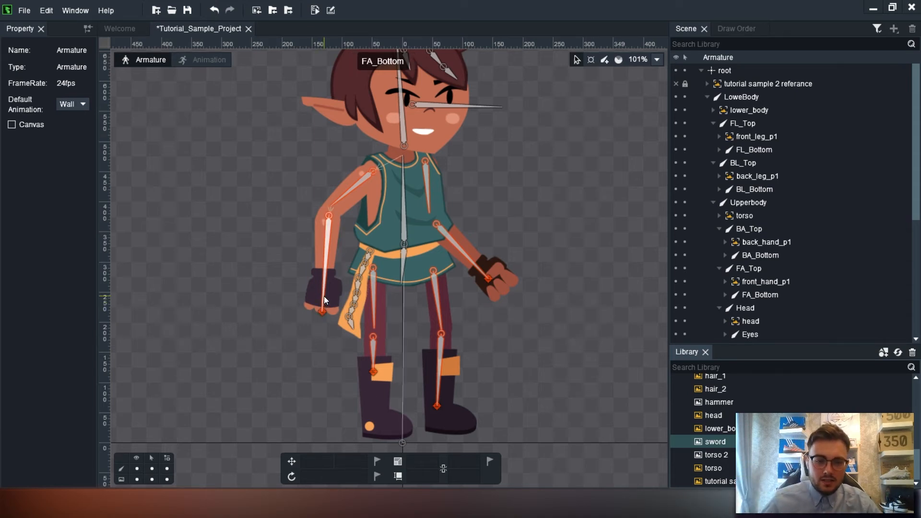
left_click(323, 296)
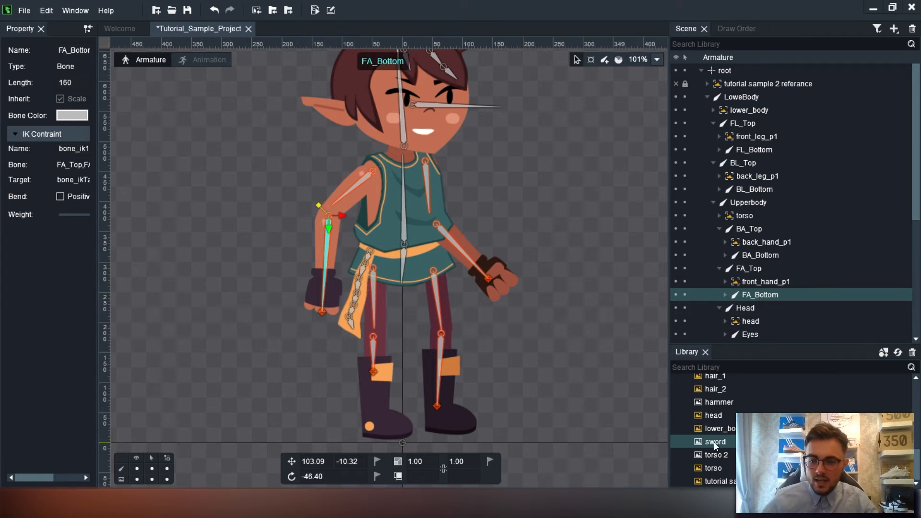
left_click_drag(715, 445, 755, 299)
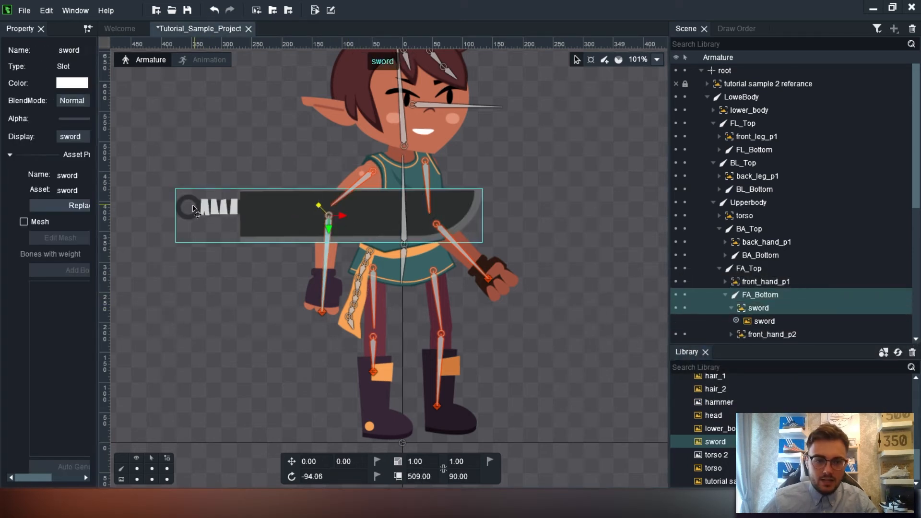
left_click_drag(194, 210, 302, 301)
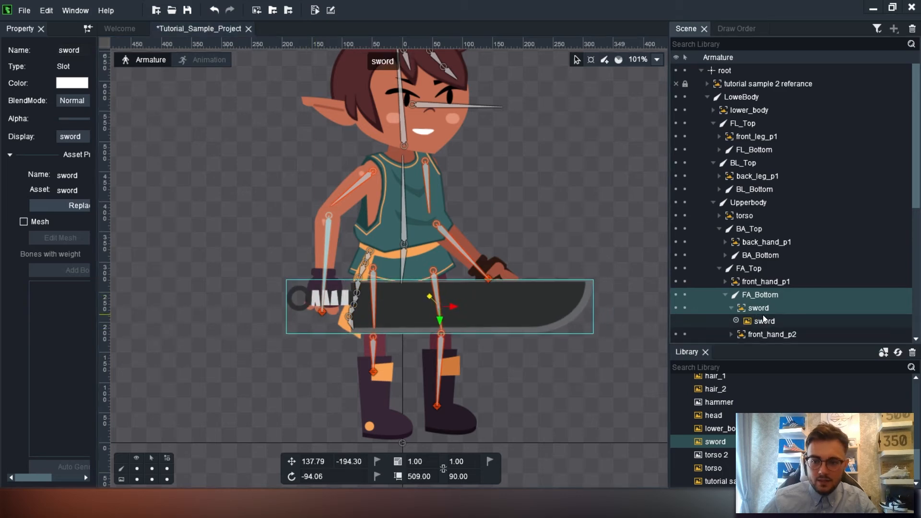
Step: Test the sword's attachment by moving bone_ikTarget1 to about X -15, Y -271, and return the arm to its original pose
scroll(765, 319, "down", 1)
scroll(437, 288, "up", 1)
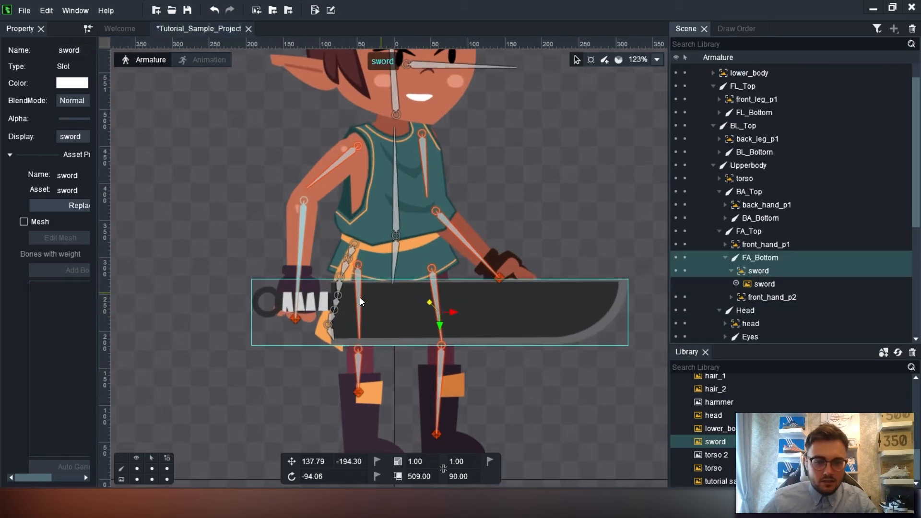
scroll(360, 301, "up", 2)
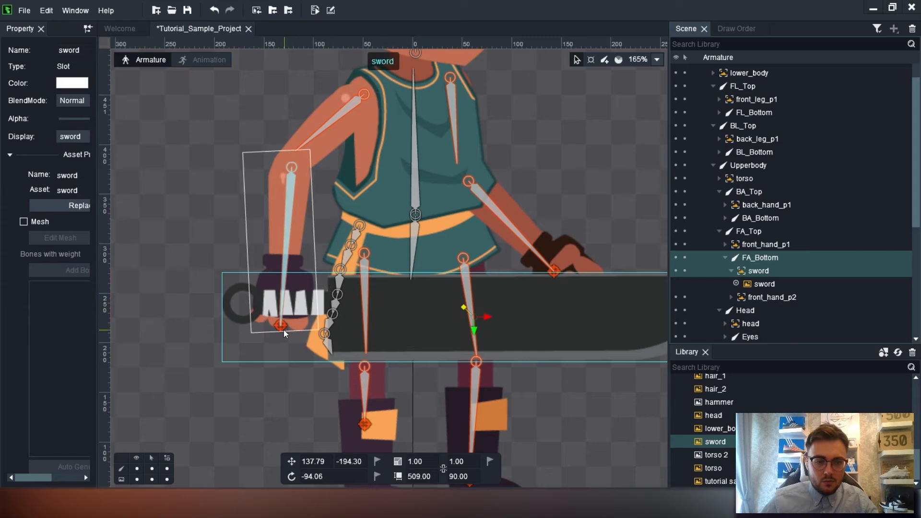
left_click(284, 331)
left_click_drag(282, 326, 399, 273)
scroll(402, 273, "down", 1)
scroll(416, 278, "down", 3)
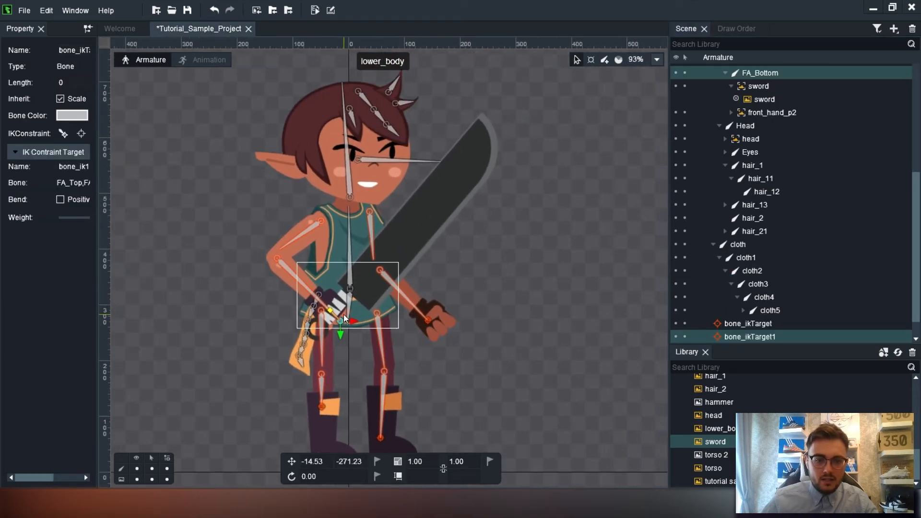
left_click_drag(363, 320, 283, 335)
Step: Try to move the sword image into the front_hand_p2 slot in the scene tree, and undo that move
scroll(283, 336, "up", 5)
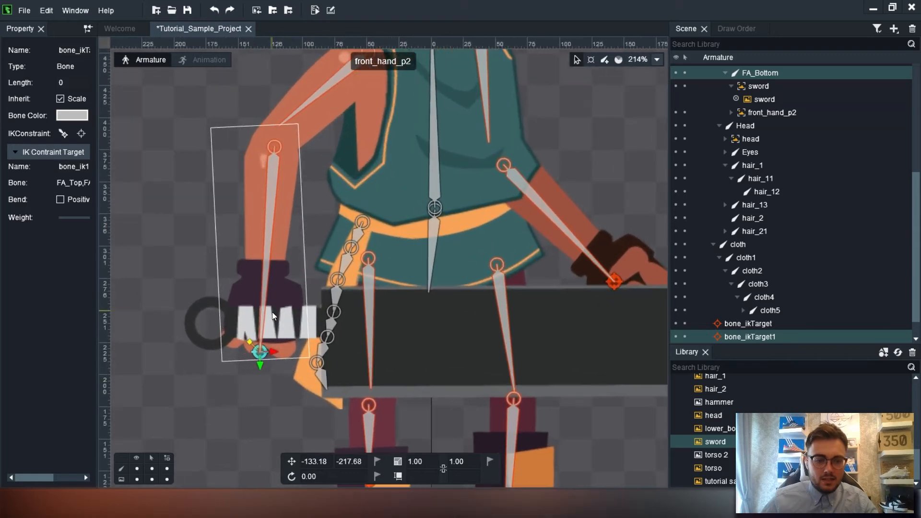
left_click_drag(266, 293, 299, 285)
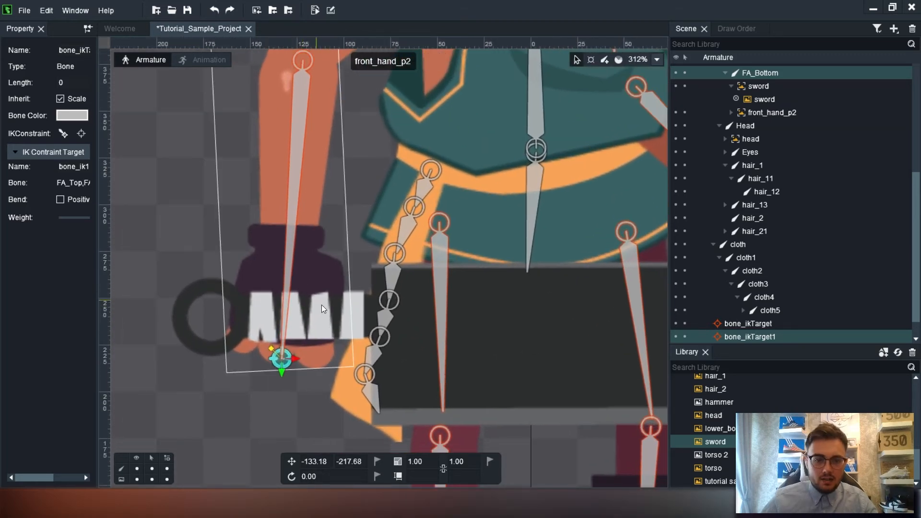
scroll(755, 313, "down", 2)
left_click(355, 263)
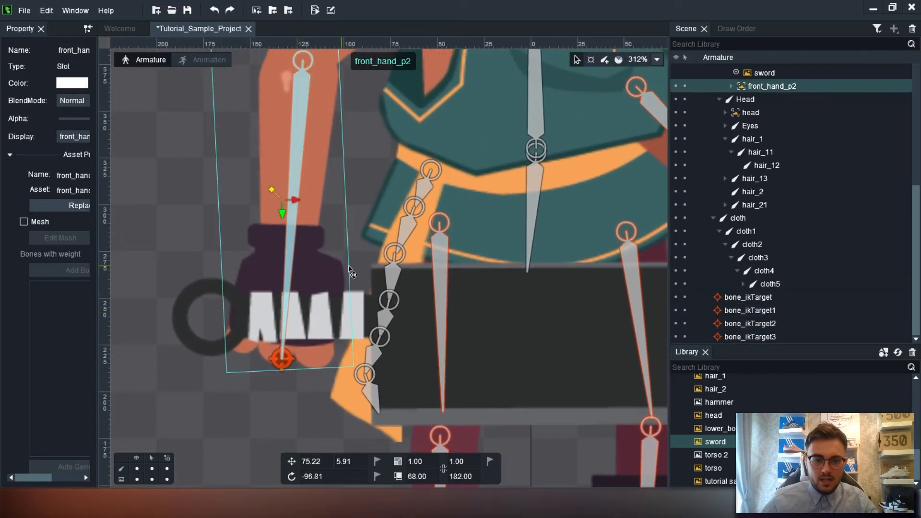
scroll(773, 157, "up", 3)
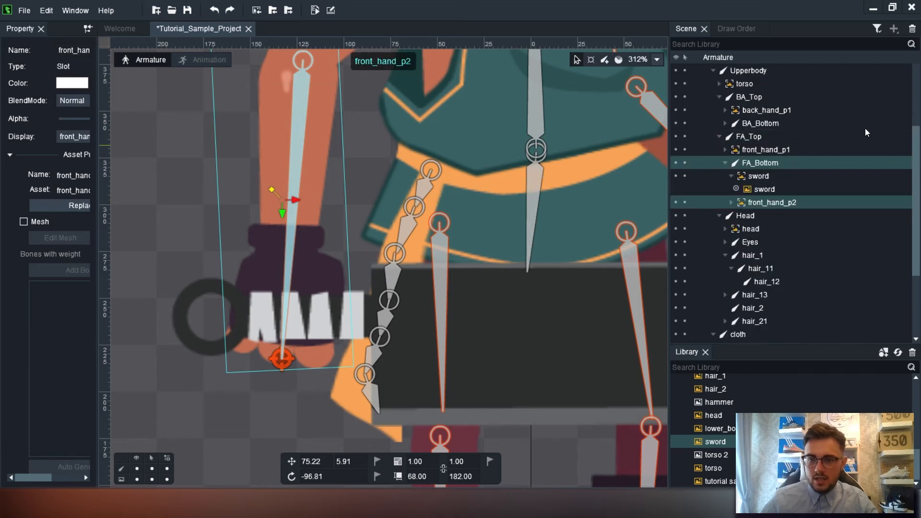
left_click_drag(760, 176, 766, 206)
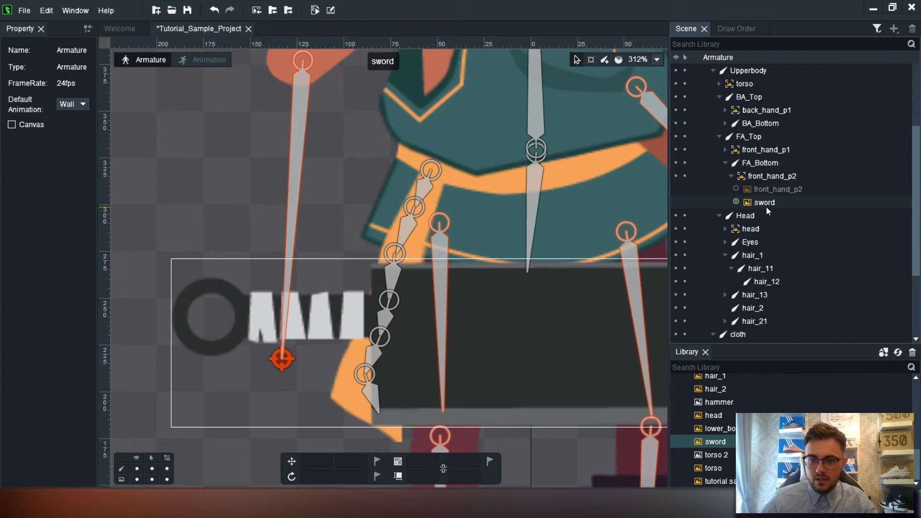
key("ctrl+z")
Step: Reattach the sword slot under the FA_Bottom bone and place its handle over the front hand, at about X 135, Y -181
left_click(768, 192)
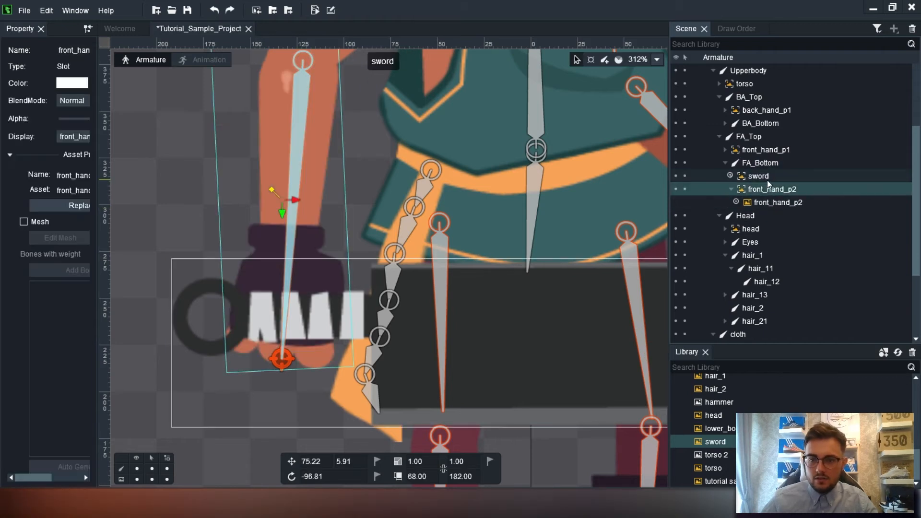
left_click(770, 177)
mouse_move(769, 178)
left_mouse_down()
mouse_move(768, 219)
mouse_move(771, 194)
left_mouse_up()
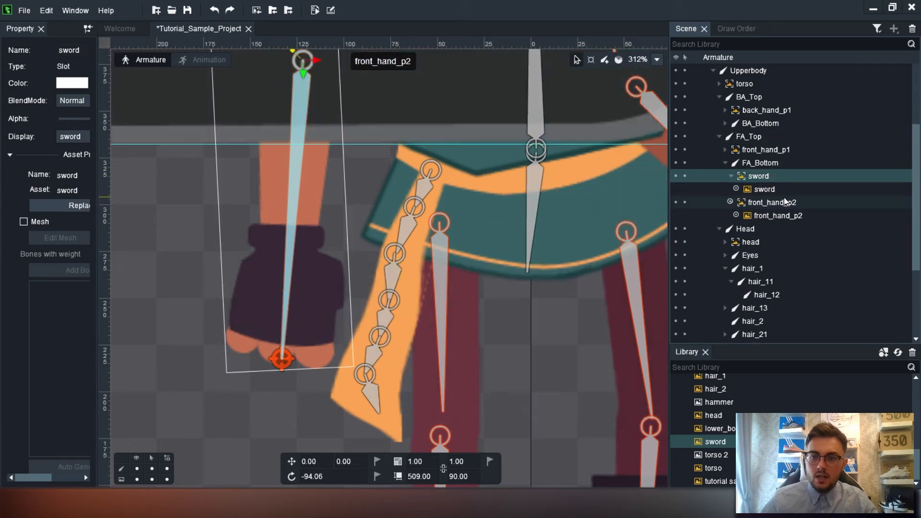
scroll(384, 205, "down", 5)
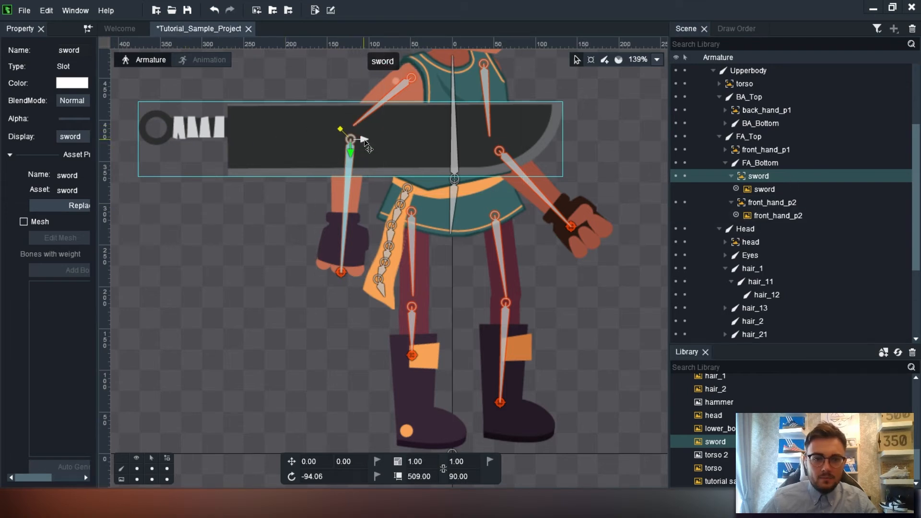
left_click_drag(364, 165, 496, 266)
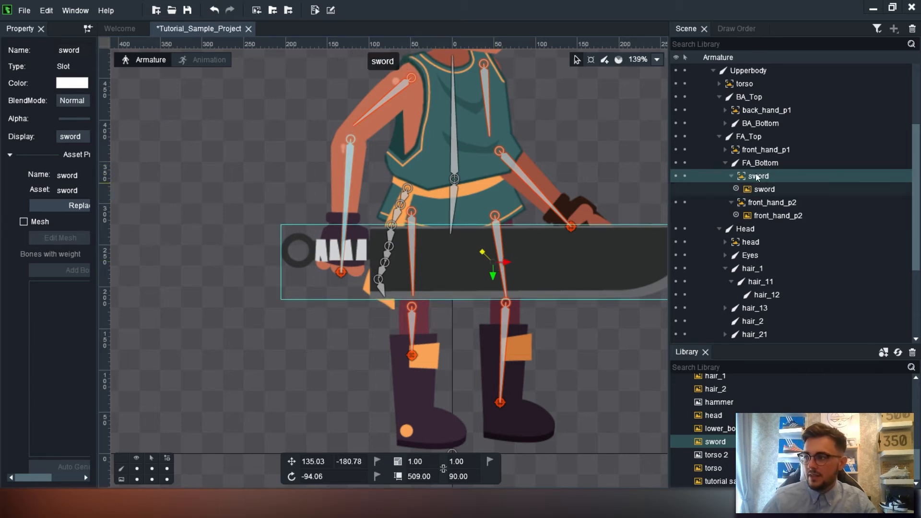
Step: Place the sword directly below front_hand_p2 in the armature's draw order
mouse_move(771, 192)
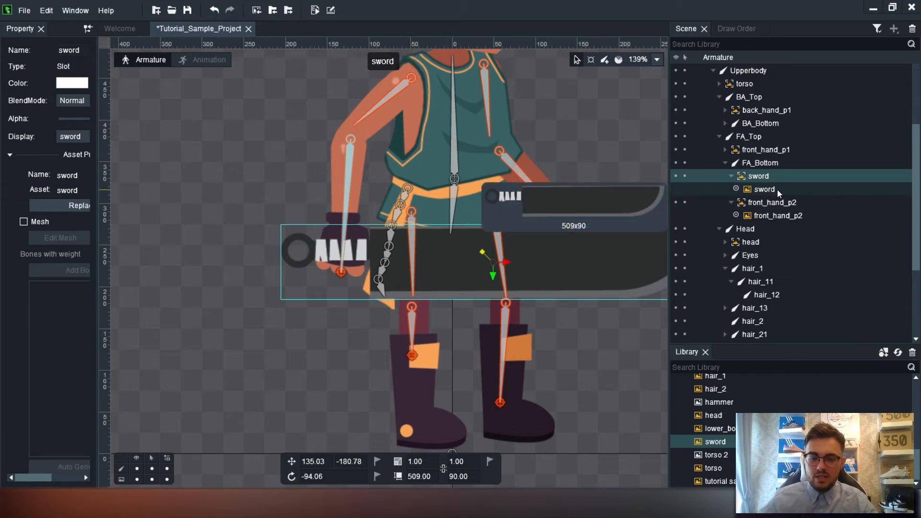
left_click(733, 31)
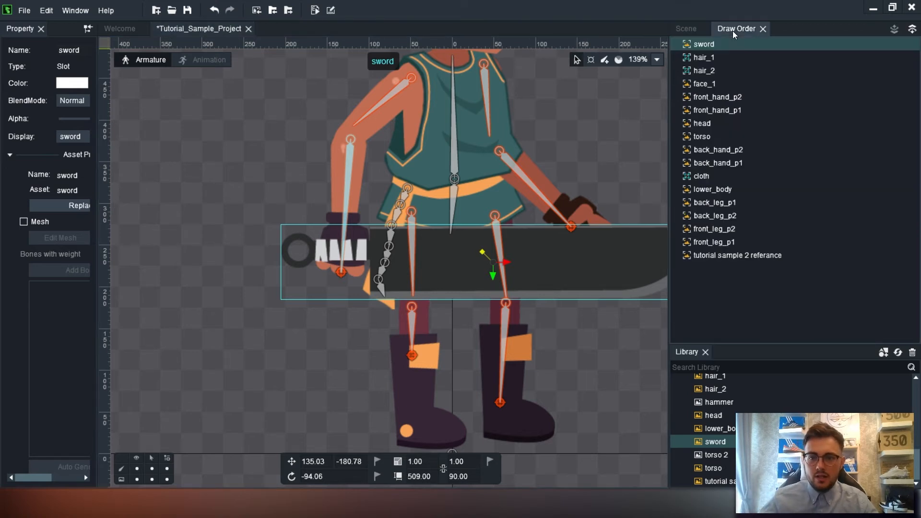
mouse_move(704, 46)
left_mouse_down()
mouse_move(693, 96)
mouse_move(725, 100)
left_mouse_up()
Step: Move face_1 between front_hand_p1 and head in the armature's draw order
left_click(708, 73)
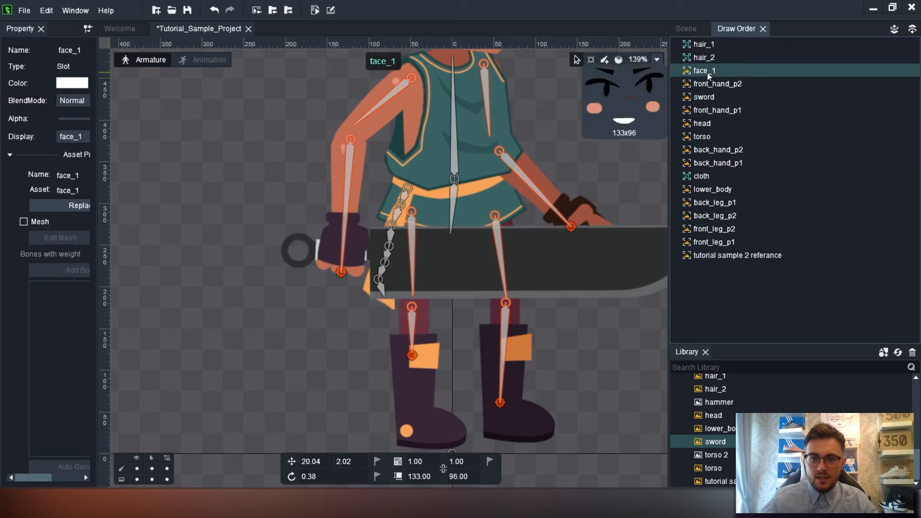
mouse_move(716, 75)
left_mouse_down()
mouse_move(728, 107)
mouse_move(725, 94)
mouse_move(721, 119)
left_mouse_up()
scroll(513, 144, "up", 2)
scroll(515, 146, "down", 4)
left_click_drag(562, 137, 529, 221)
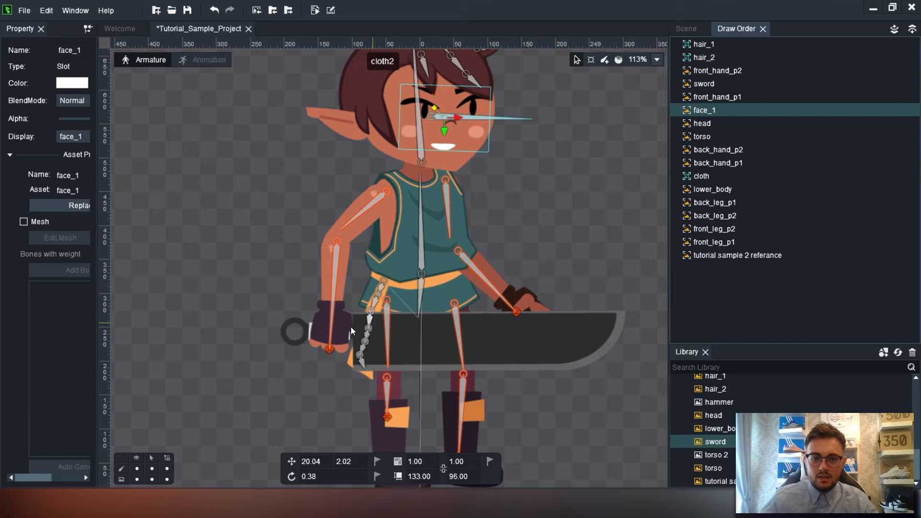
Step: Select the sword on the canvas and nudge it to about X 144, Y -185
left_click(537, 347)
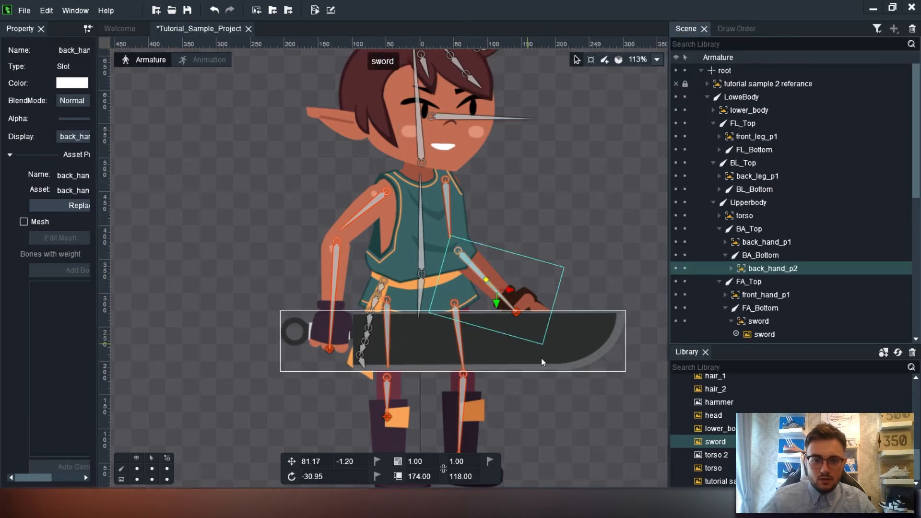
left_click(592, 363)
left_click_drag(465, 351, 459, 355)
Step: Test the sword arm by moving bone_ikTarget1 out in front of the chest, and undo the move
left_click(330, 352)
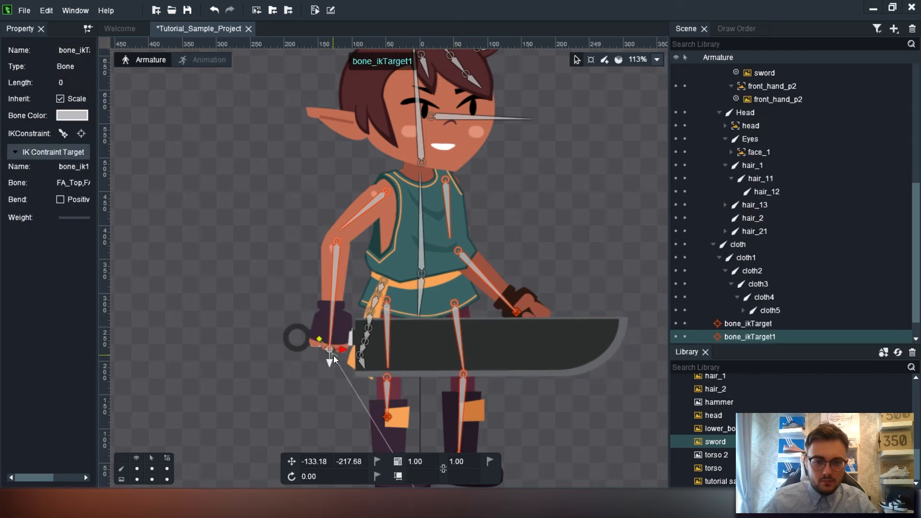
left_click_drag(330, 351, 519, 253)
key("ctrl+z")
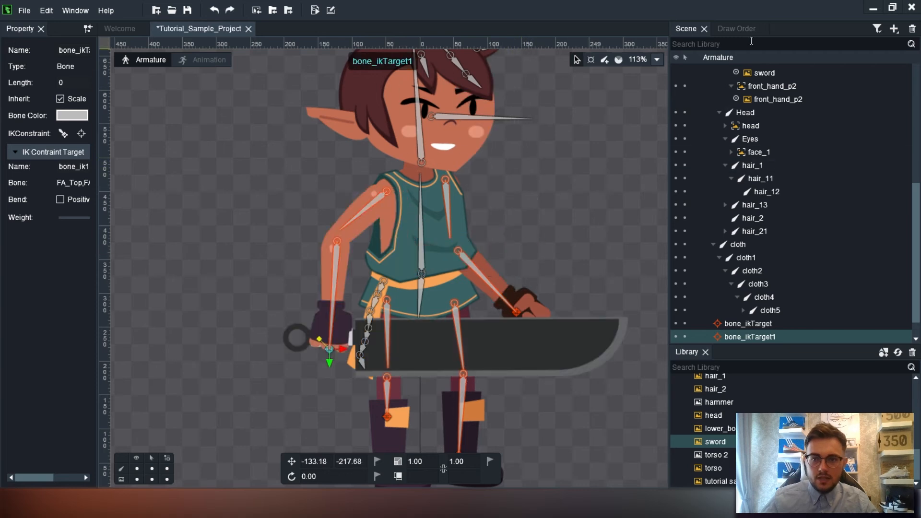
Step: Move hair_1 and hair_2 behind the front hand and sword in the draw order, between face_1 and head
left_click(748, 30)
left_click(711, 84)
left_click(709, 56)
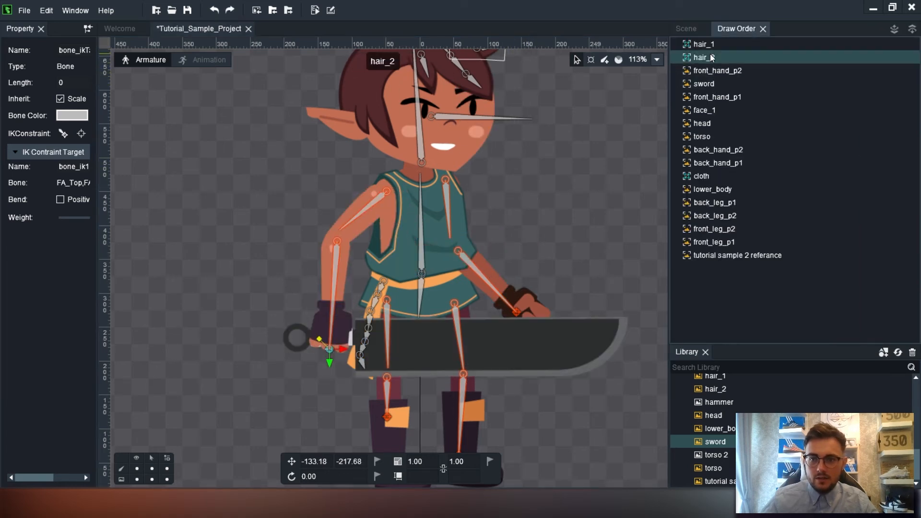
left_click(709, 45, "shift")
mouse_move(707, 44)
left_mouse_down()
mouse_move(716, 124)
mouse_move(709, 82)
left_mouse_up()
left_click_drag(546, 172, 537, 213)
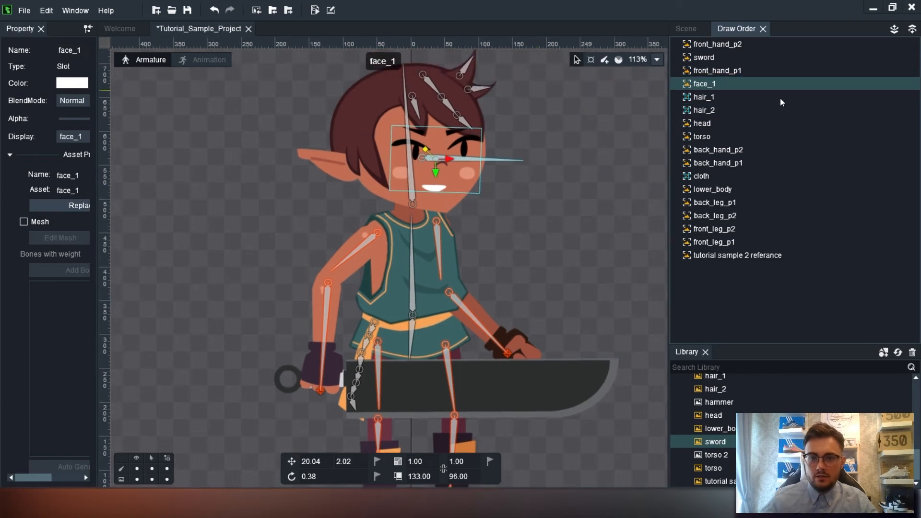
Step: Close the Scene panel and bring it back
left_click(704, 29)
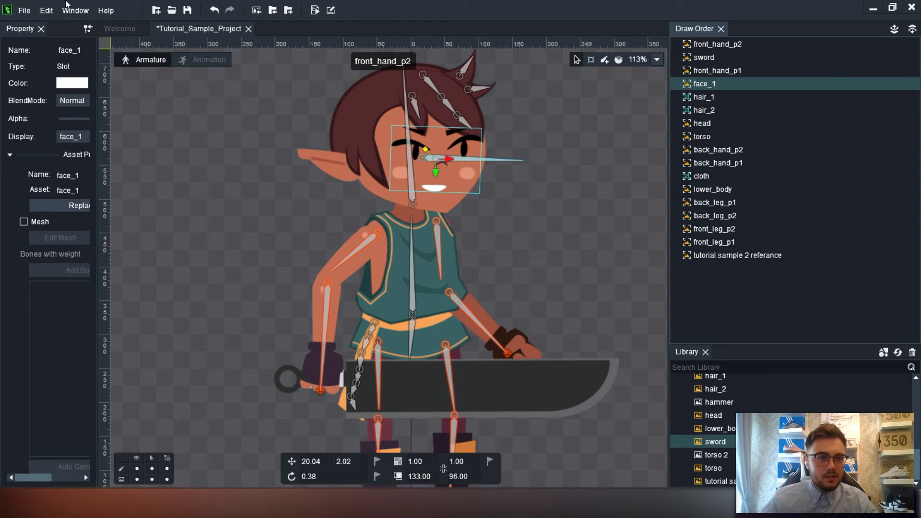
left_click(75, 11)
left_click(75, 10)
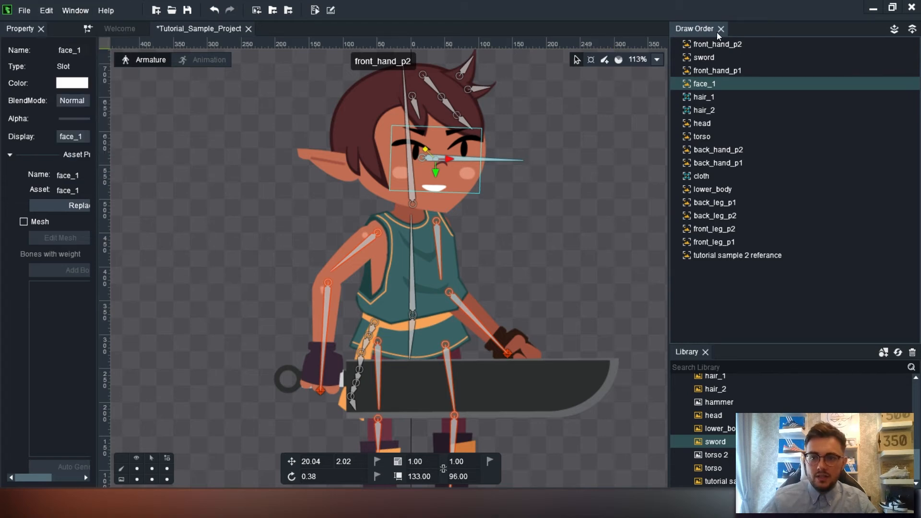
left_click(75, 10)
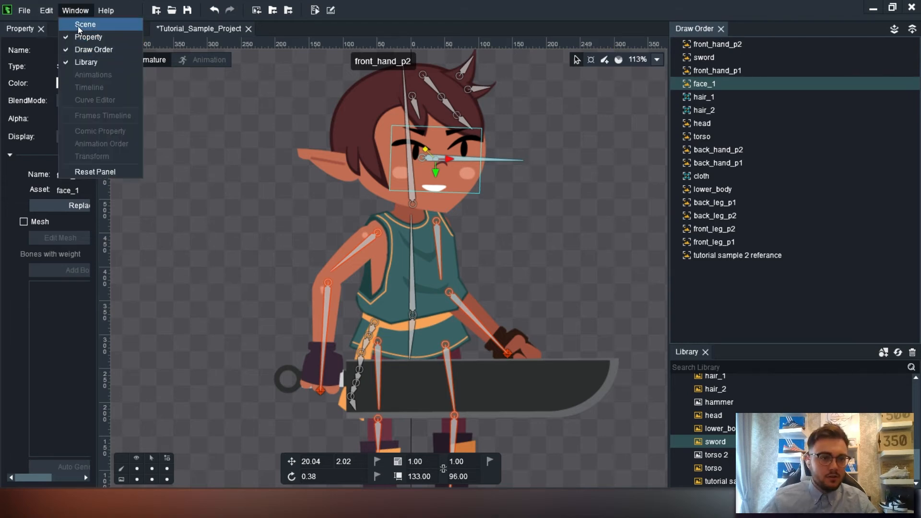
left_click(86, 25)
Step: Test the front arm with the sword by moving bone_ikTarget1, and return it to its original position
left_click(321, 391)
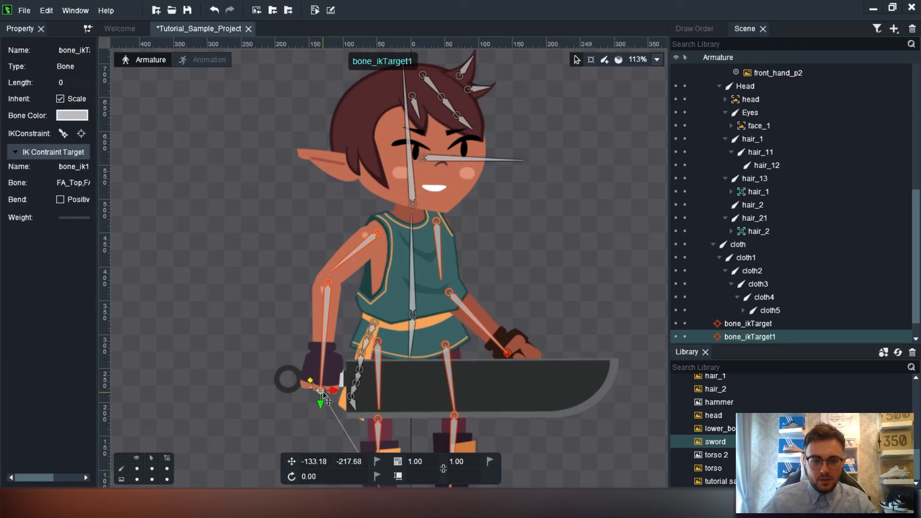
mouse_move(324, 399)
left_mouse_down()
mouse_move(354, 369)
mouse_move(422, 365)
mouse_move(482, 336)
mouse_move(541, 354)
mouse_move(379, 358)
mouse_move(412, 335)
mouse_move(530, 326)
mouse_move(396, 328)
mouse_move(408, 335)
mouse_move(507, 304)
mouse_move(391, 364)
mouse_move(397, 379)
mouse_move(340, 292)
mouse_move(432, 360)
mouse_move(370, 360)
mouse_move(324, 401)
left_mouse_up()
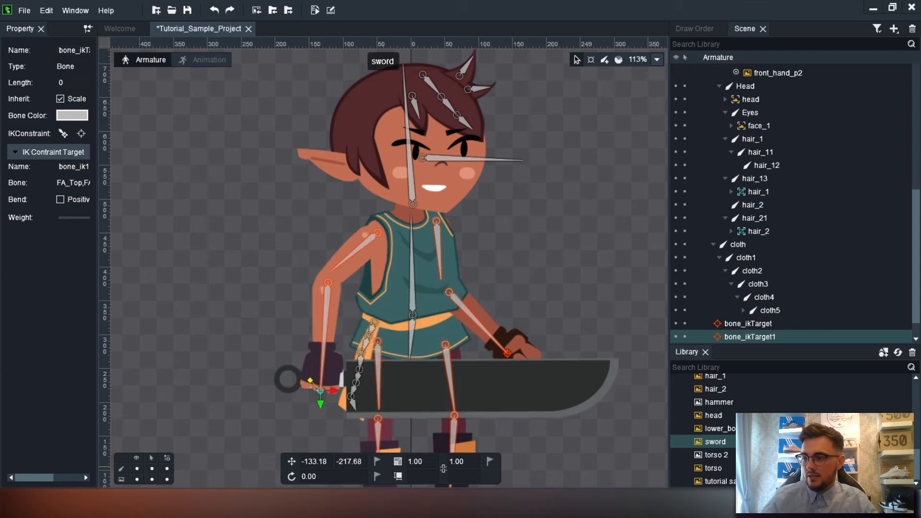
scroll(551, 258, "down", 3)
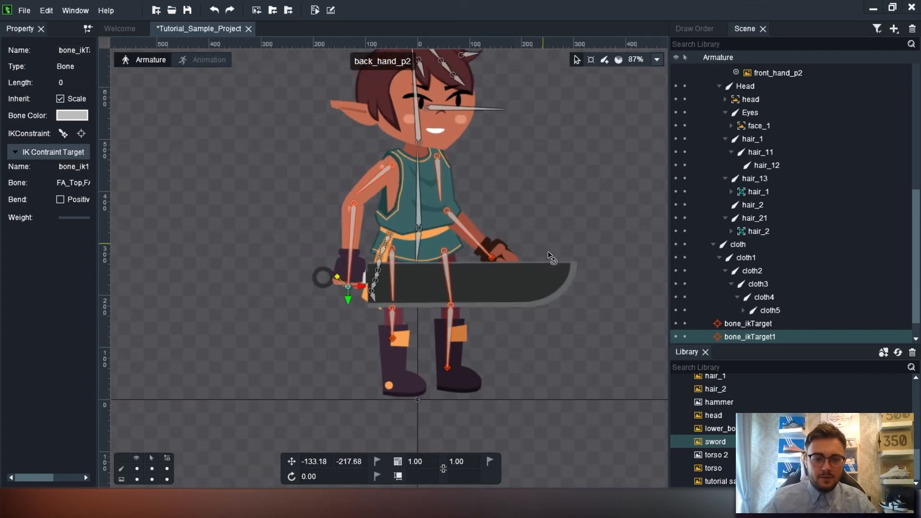
left_click_drag(285, 179, 281, 263)
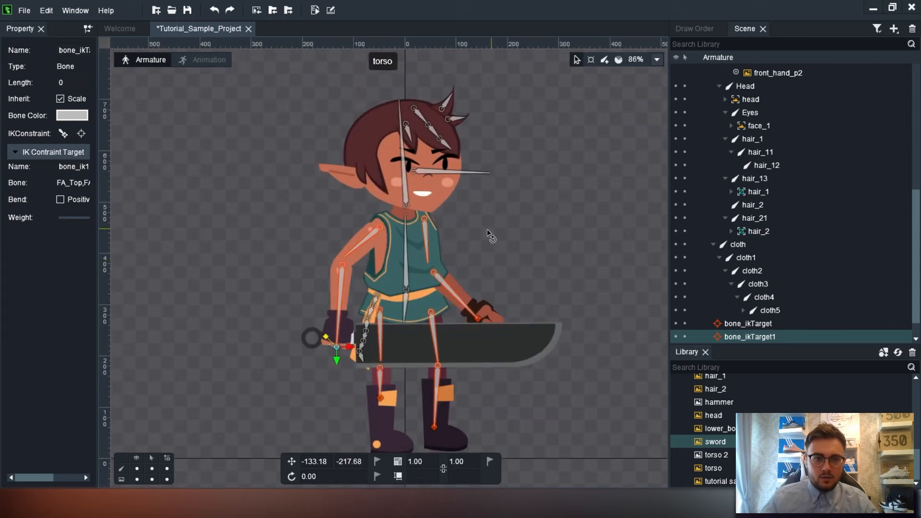
Step: Switch to animation mode and open the Idle animation
left_click(207, 61)
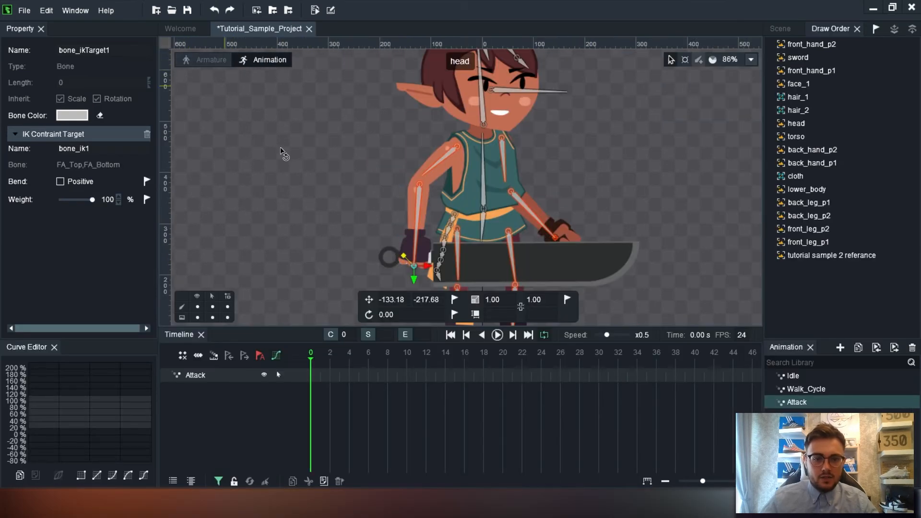
left_click(806, 389)
left_click(803, 378)
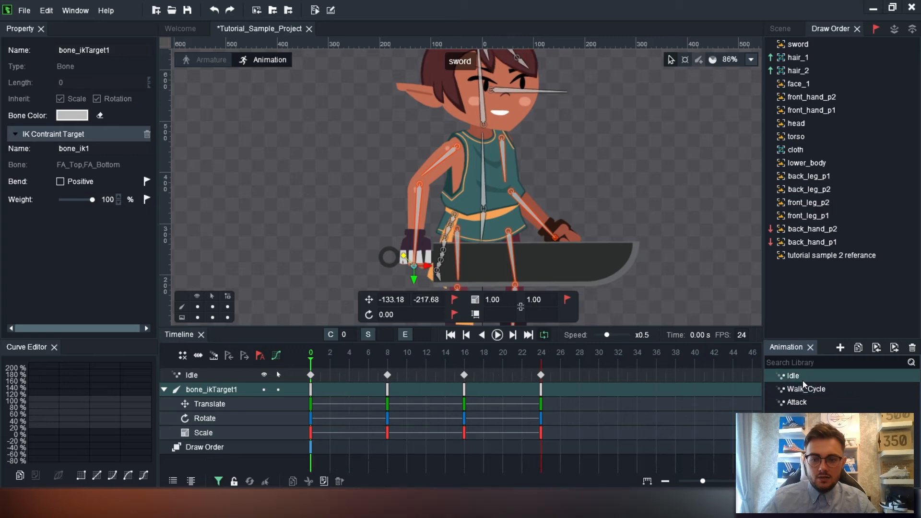
Step: Place the sword between front_hand_p2 and front_hand_p1 in the Idle animation's draw order
left_click_drag(672, 172, 628, 206)
scroll(638, 211, "down", 3)
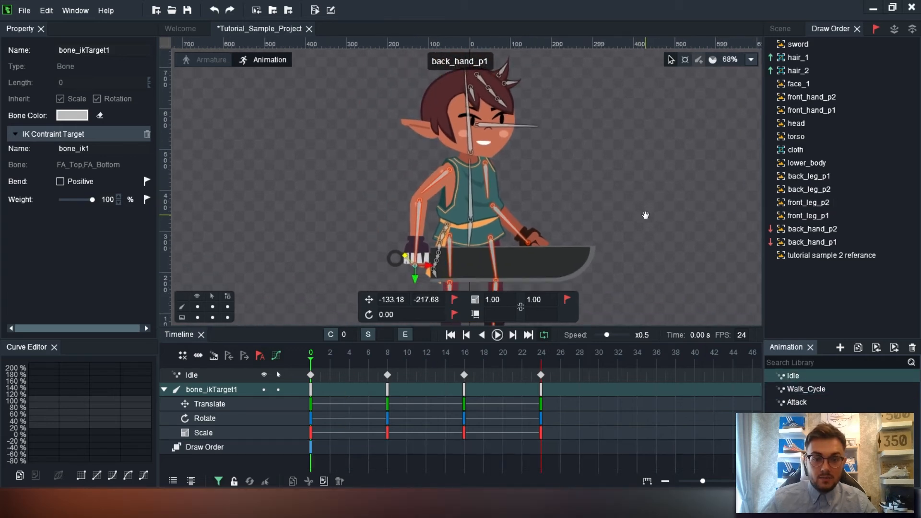
scroll(400, 263, "up", 3)
scroll(409, 260, "up", 2)
left_click(796, 58)
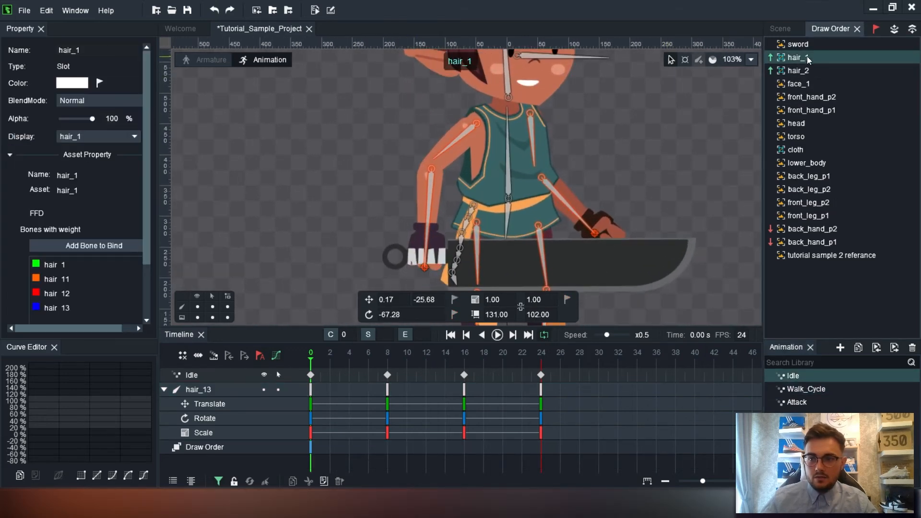
left_click(805, 47)
mouse_move(799, 46)
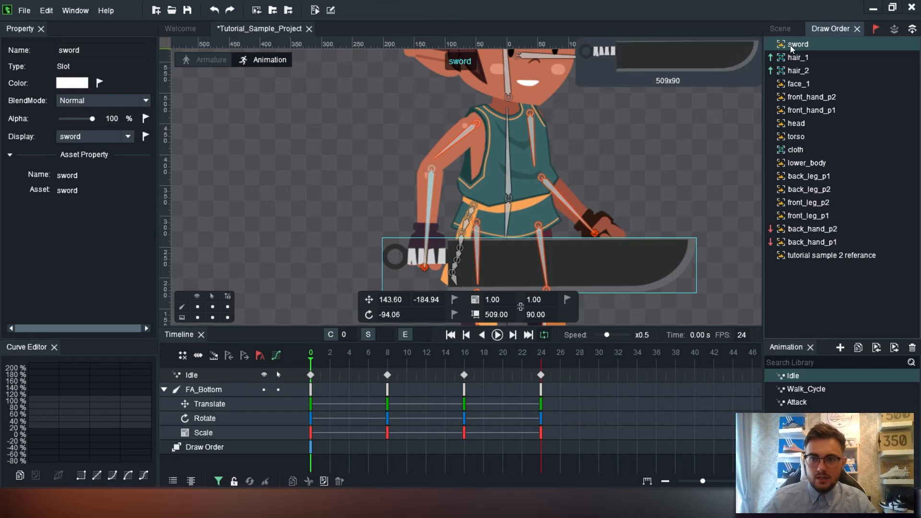
mouse_move(792, 48)
left_mouse_down()
mouse_move(807, 86)
mouse_move(810, 188)
mouse_move(819, 96)
mouse_move(809, 109)
left_mouse_up()
Step: Move hair_1, hair_2 and face_1 together below front_hand_p1 and above head in the Idle animation's draw order
left_click(797, 44)
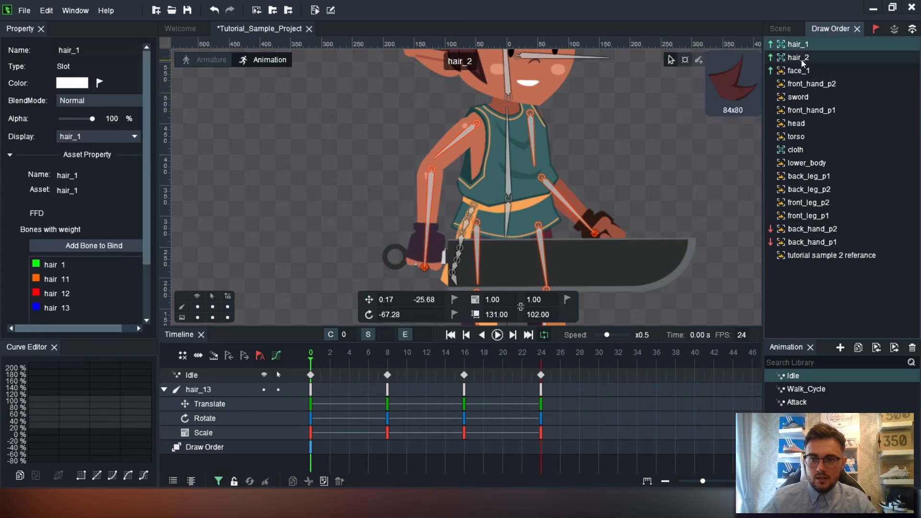
left_click(803, 71, "shift")
left_click_drag(803, 70, 811, 123)
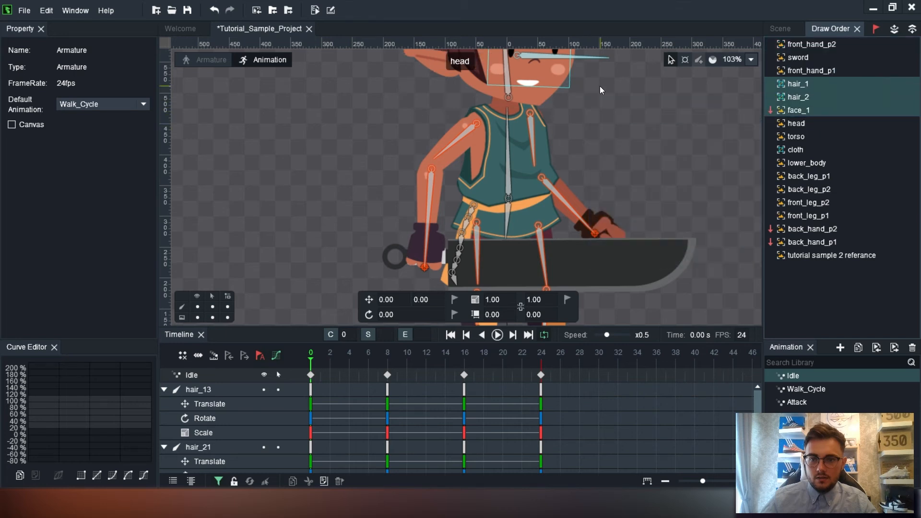
left_click_drag(600, 88, 575, 143)
left_click(820, 111)
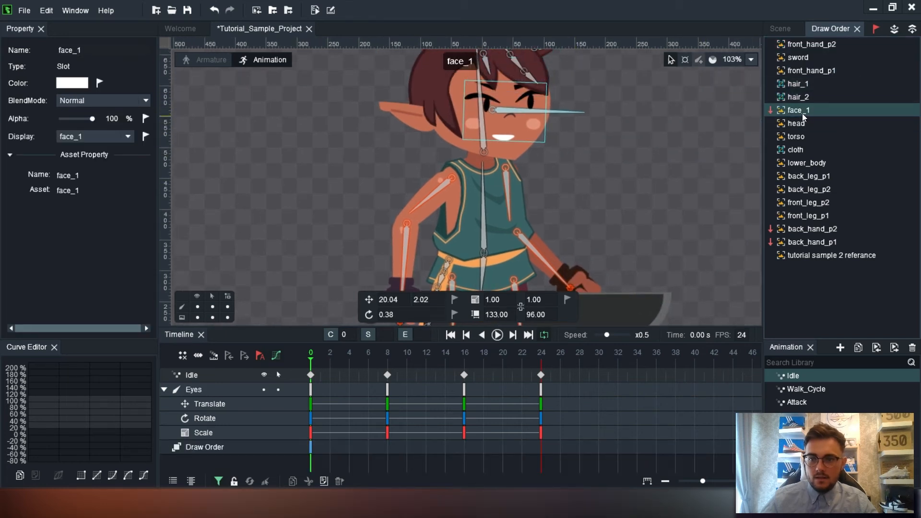
left_click_drag(598, 210, 579, 132)
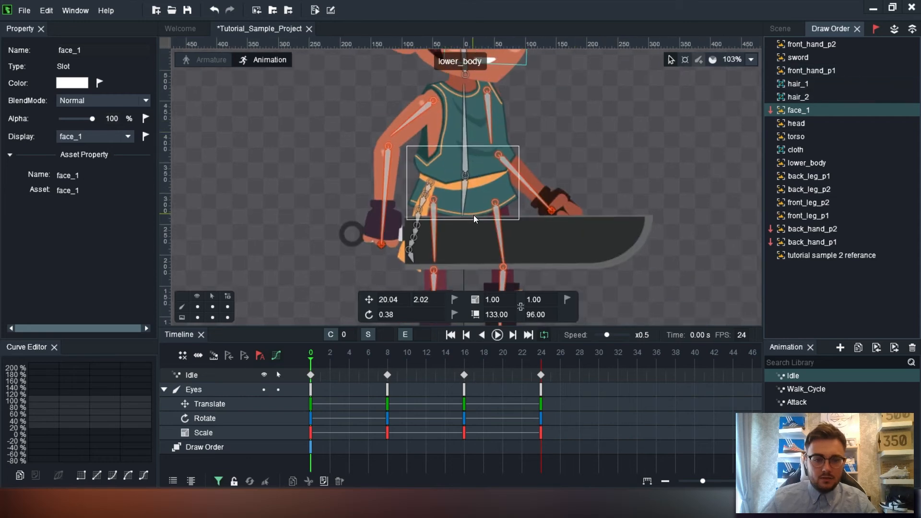
scroll(473, 219, "up", 2)
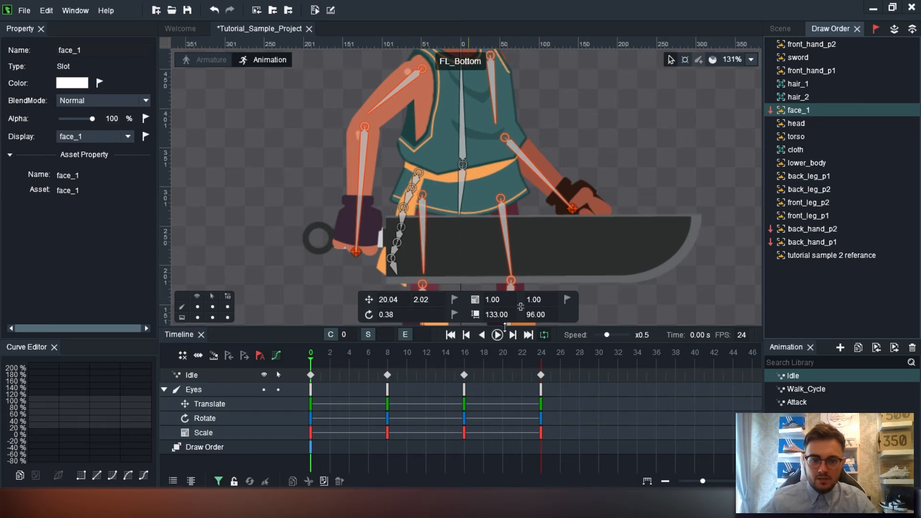
Step: Play the Idle animation with the whole character in view and check how the sword and hand layers overlap
scroll(602, 243, "down", 3)
left_click(497, 335)
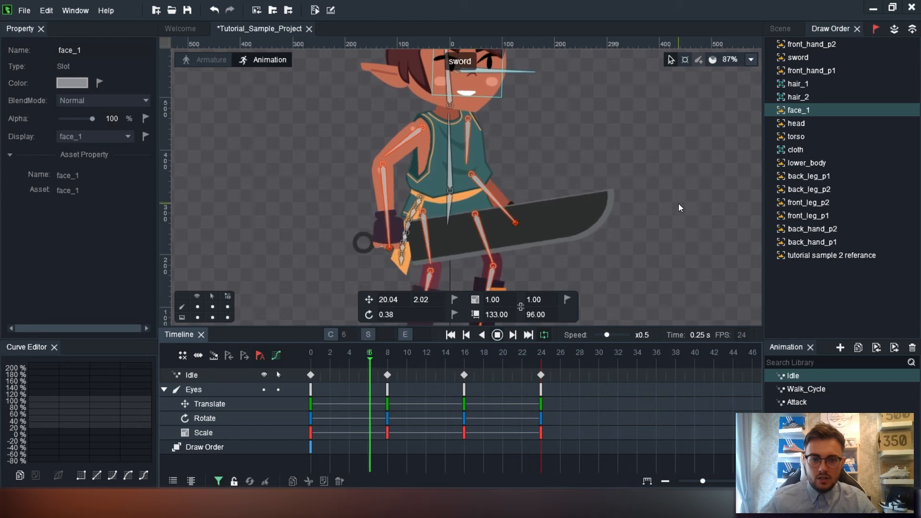
scroll(615, 243, "down", 2)
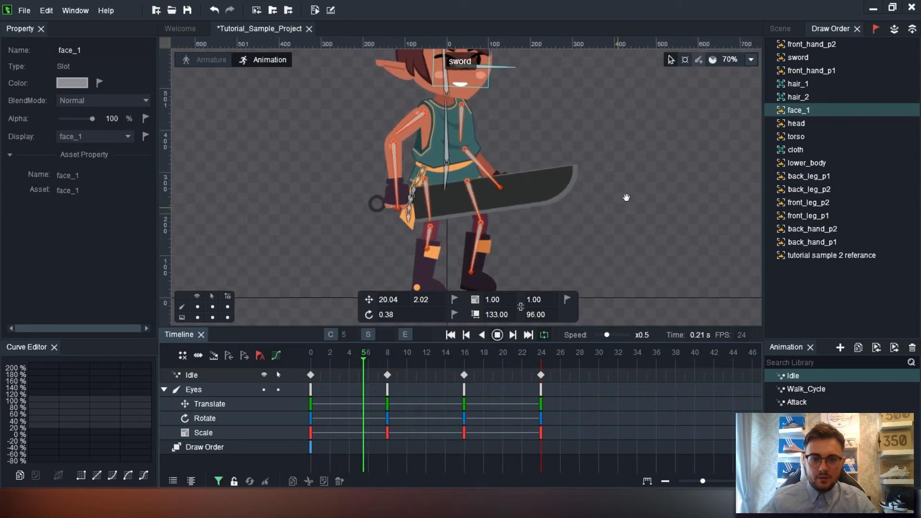
scroll(616, 237, "down", 2)
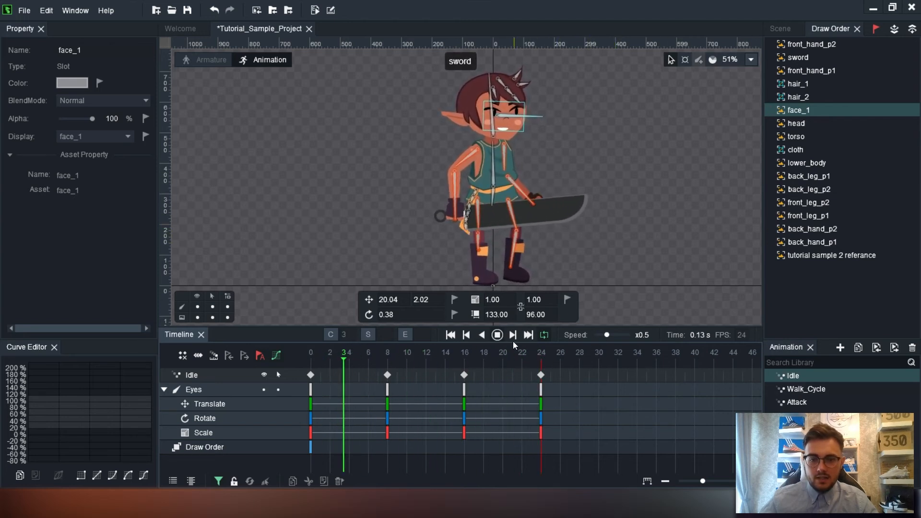
left_click(497, 335)
Step: Hide the bones, disable selection of bones and slots, and replay the Idle animation without the rig overlay
left_click(198, 307)
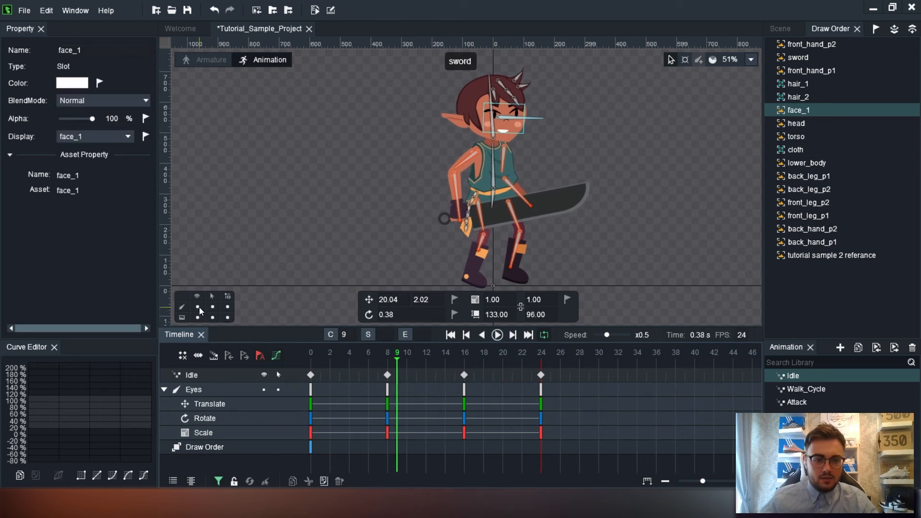
left_click(213, 307)
left_click(213, 317)
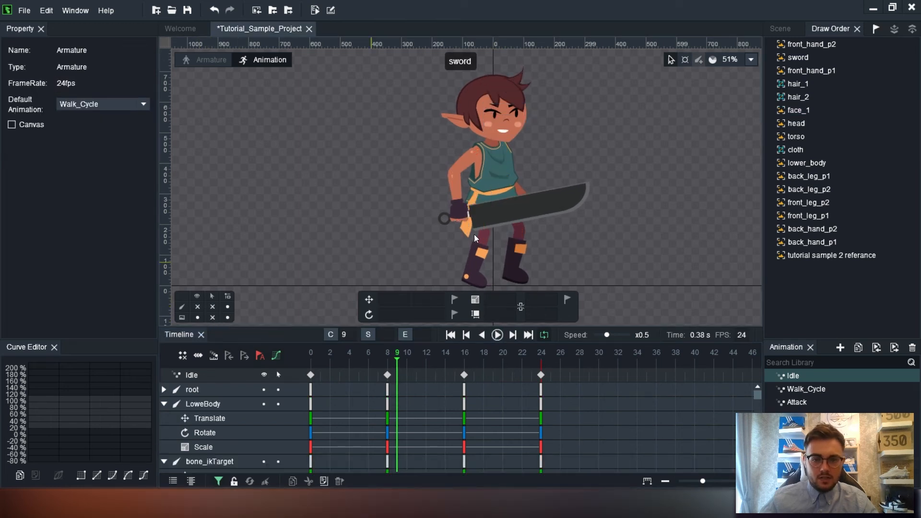
left_click(497, 335)
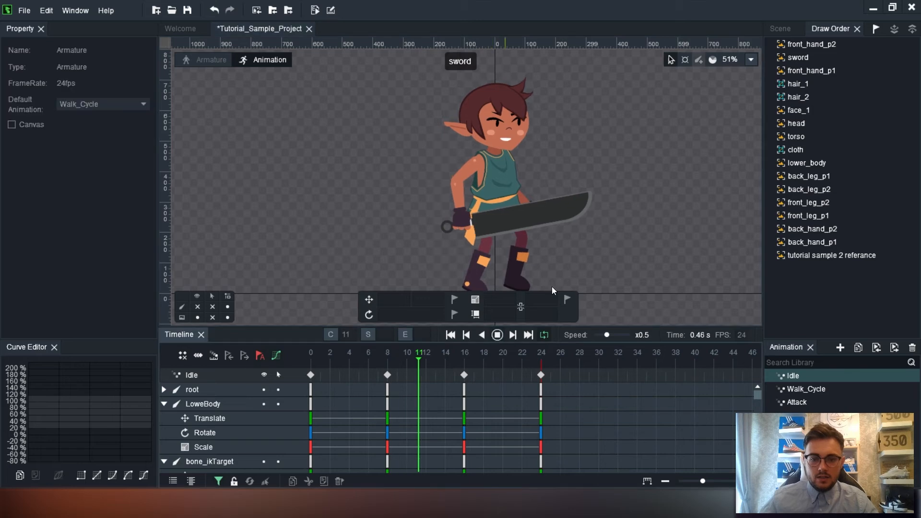
left_click(497, 337)
Step: Open the Walk_Cycle animation and play it to check how the sword is layered against the front hand
left_click(810, 389)
left_click(498, 336)
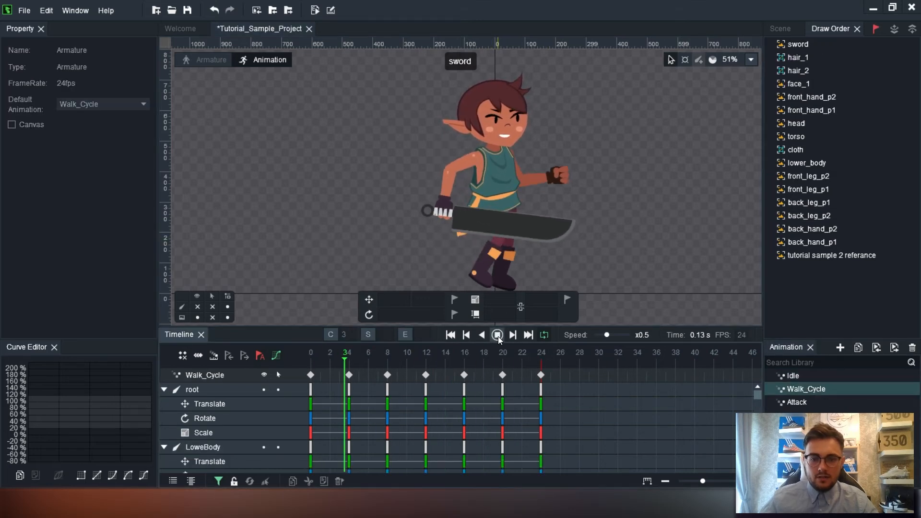
left_click(498, 337)
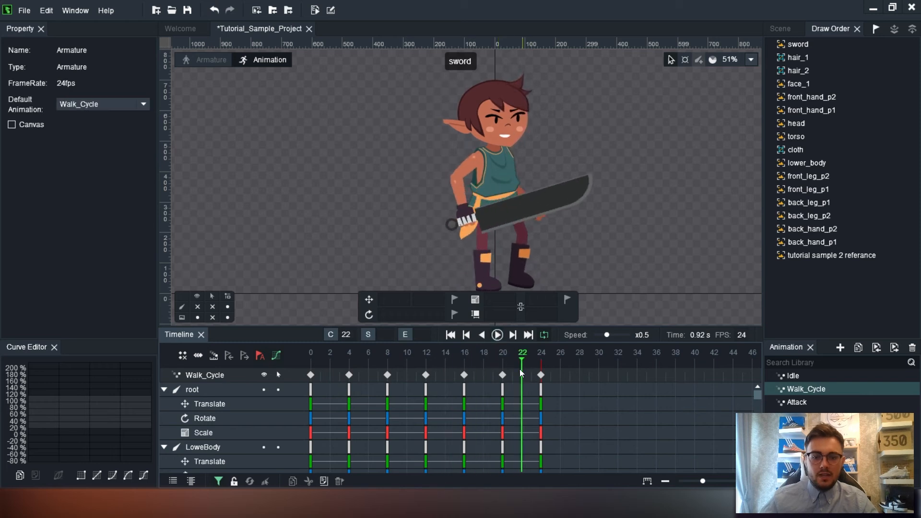
Step: At frame 0 of Walk_Cycle, place sword between front_hand_p2 and front_hand_p1, and hair_1, hair_2 and face_1 between front_hand_p1 and head in the draw order
left_click_drag(521, 370, 287, 371)
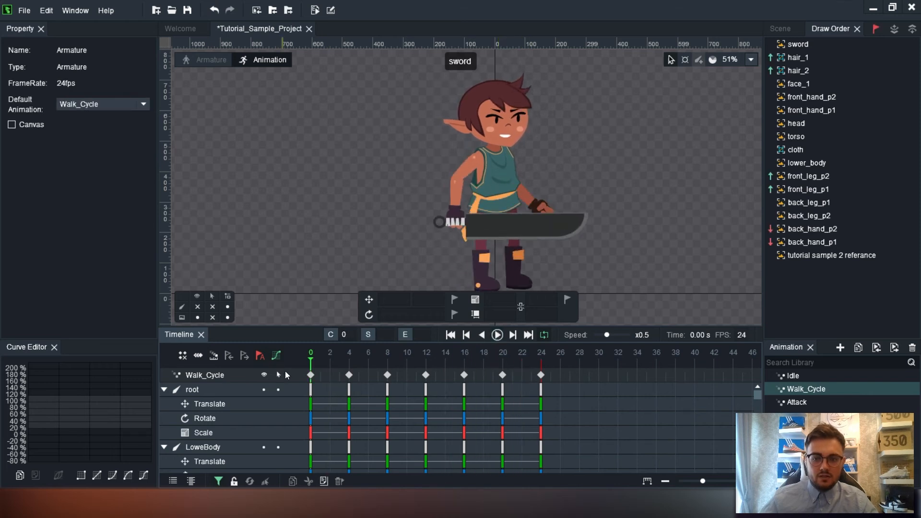
left_click(799, 46)
mouse_move(814, 49)
left_mouse_down()
mouse_move(815, 122)
mouse_move(815, 103)
left_mouse_up()
left_click(809, 72, "shift")
left_click_drag(810, 72, 805, 120)
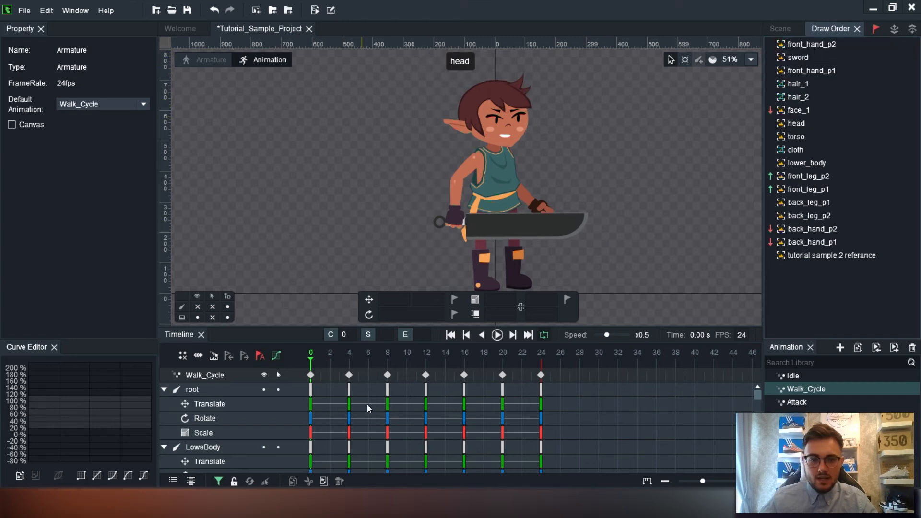
Step: Replay the Walk_Cycle animation and compare the sword and hand layering at frame 0 with the other frames
left_click(498, 334)
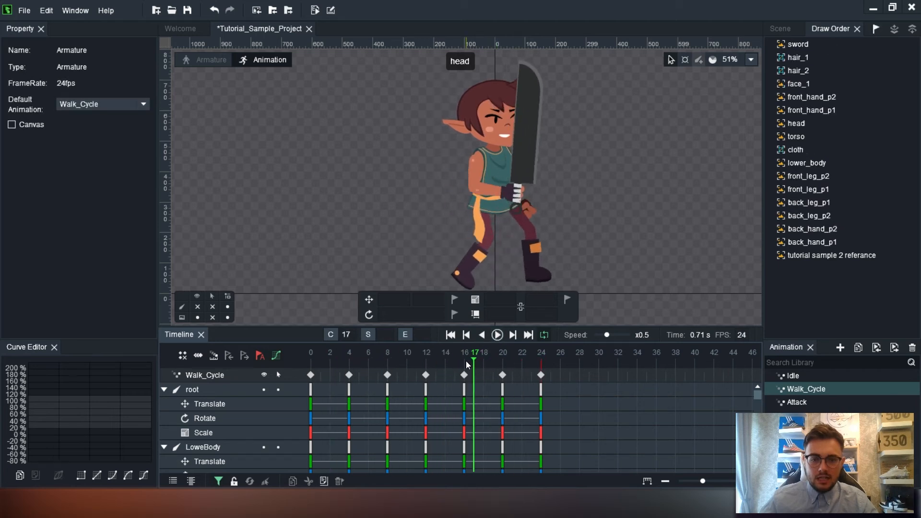
mouse_move(473, 359)
left_mouse_down()
mouse_move(499, 360)
mouse_move(340, 380)
mouse_move(552, 382)
mouse_move(280, 389)
left_mouse_up()
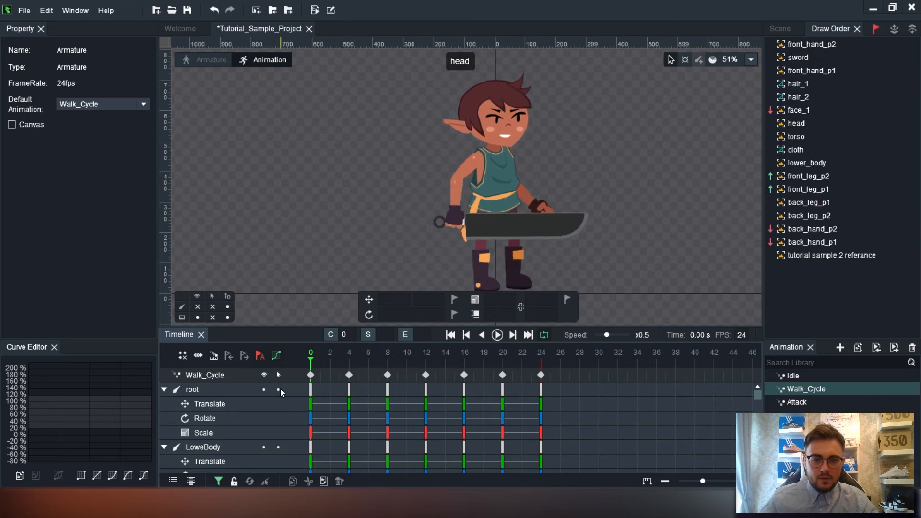
left_click(496, 335)
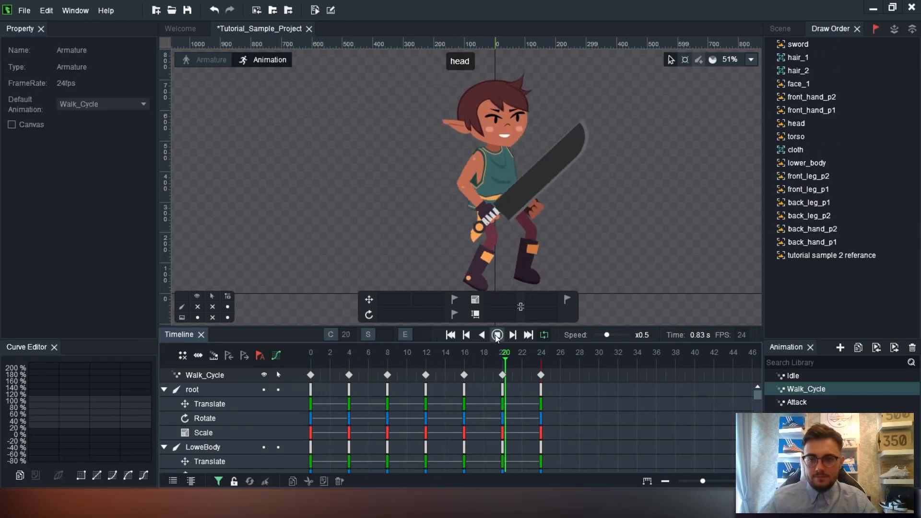
left_click(497, 335)
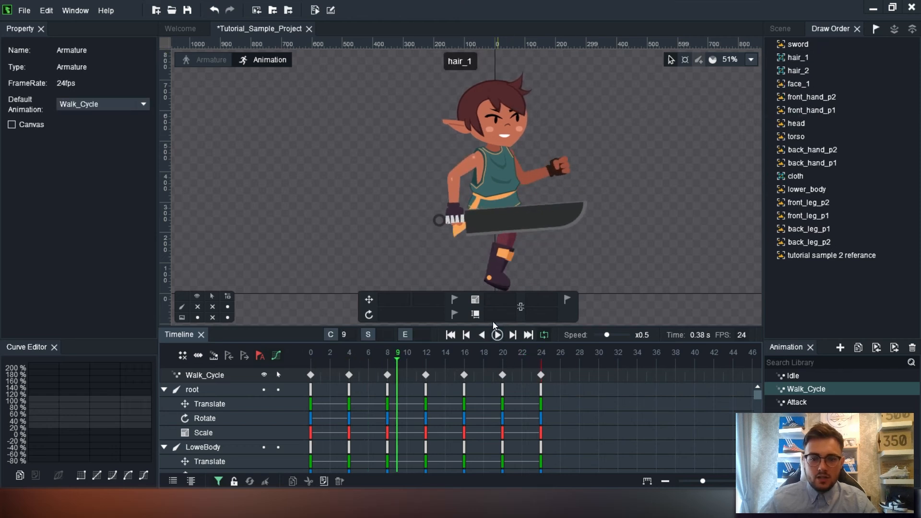
left_click_drag(404, 361, 303, 362)
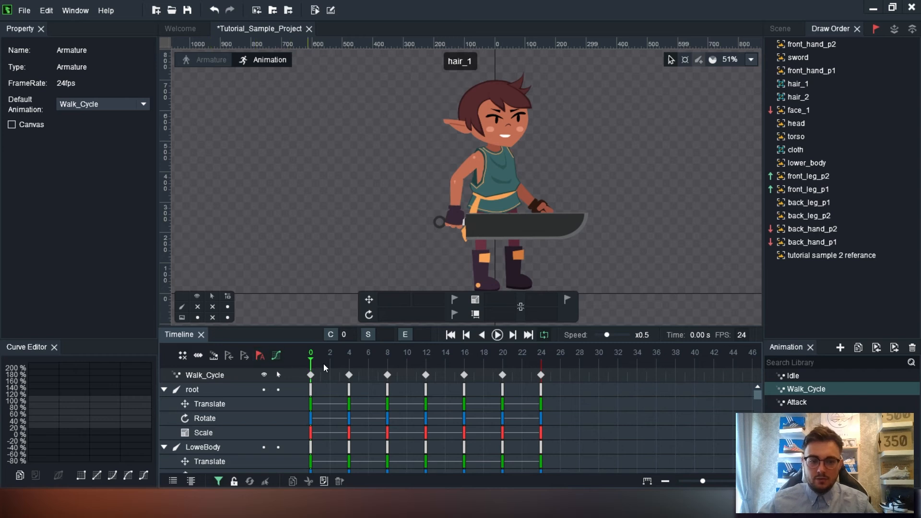
mouse_move(324, 368)
left_mouse_down()
mouse_move(550, 402)
mouse_move(349, 411)
mouse_move(522, 412)
mouse_move(310, 415)
left_mouse_up()
scroll(477, 255, "up", 2)
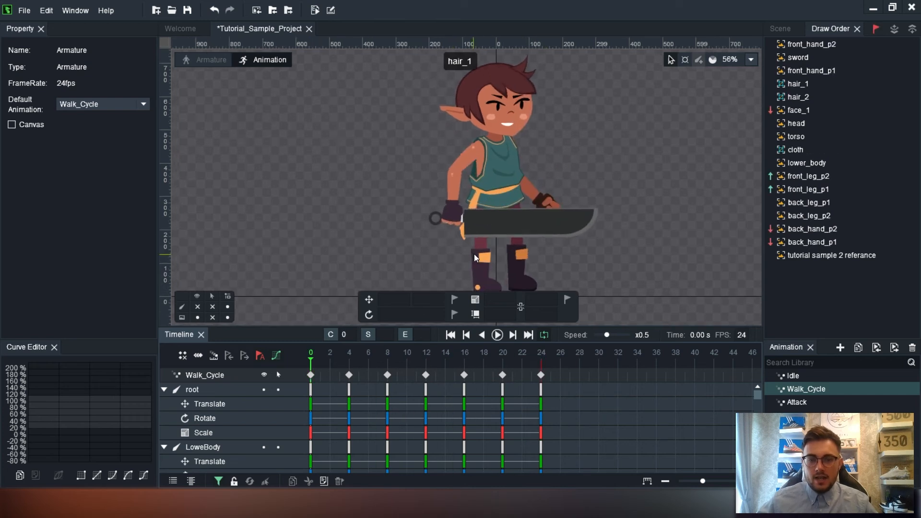
scroll(539, 249, "down", 3)
left_click(496, 335)
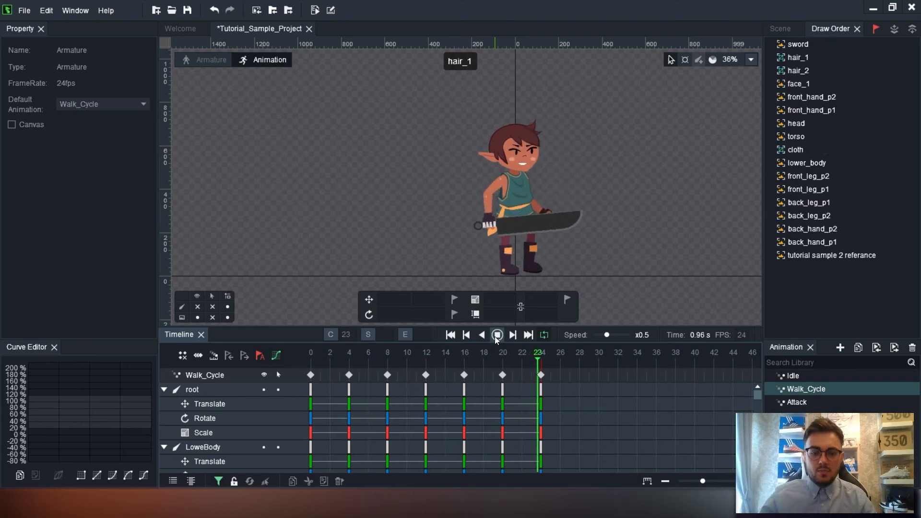
left_click(497, 335)
Step: Open the Attack animation, show the bones, and make bones and slots selectable again
left_click(797, 402)
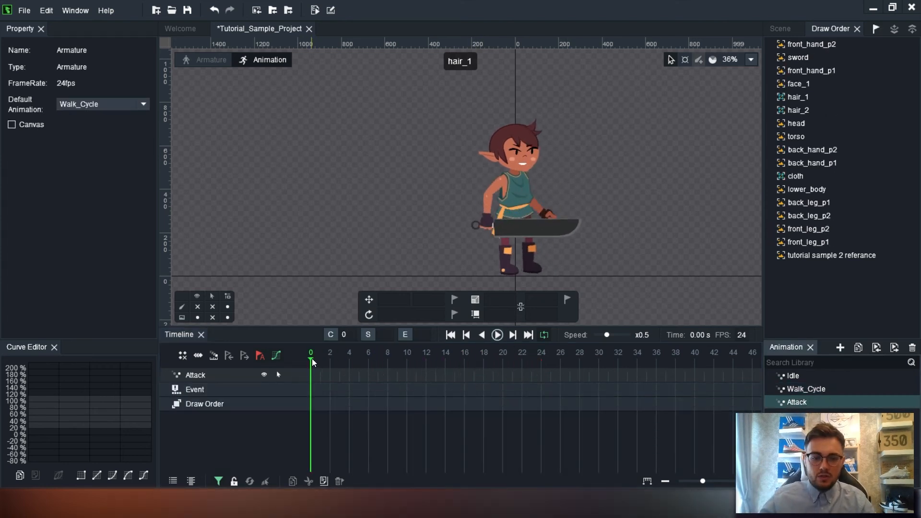
left_click_drag(313, 362, 378, 362)
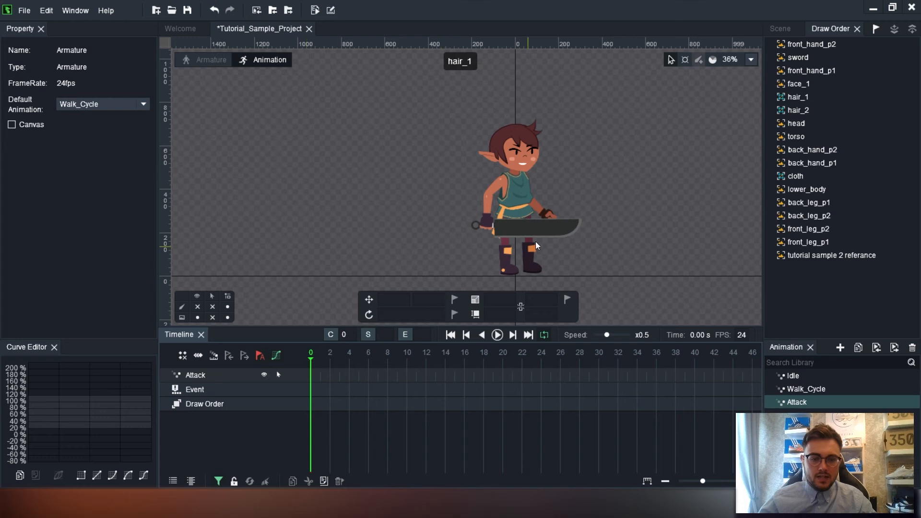
scroll(653, 230, "up", 2)
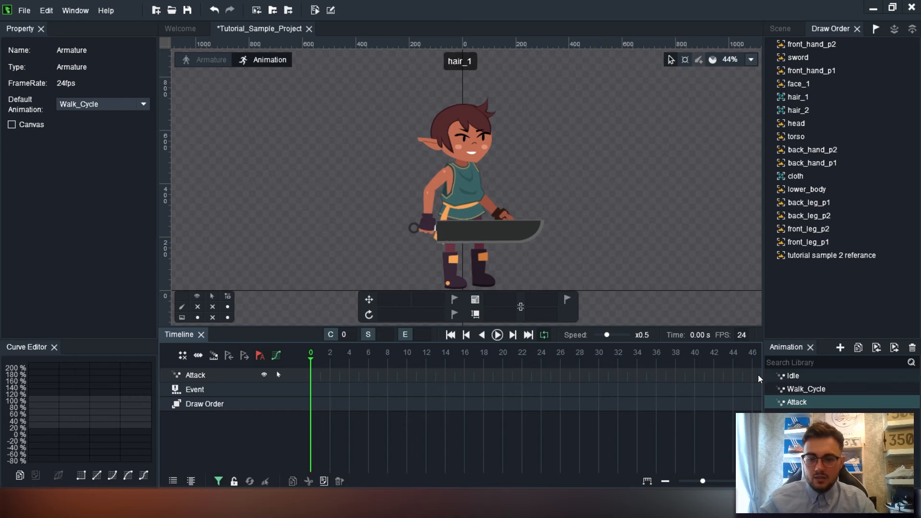
left_click(199, 306)
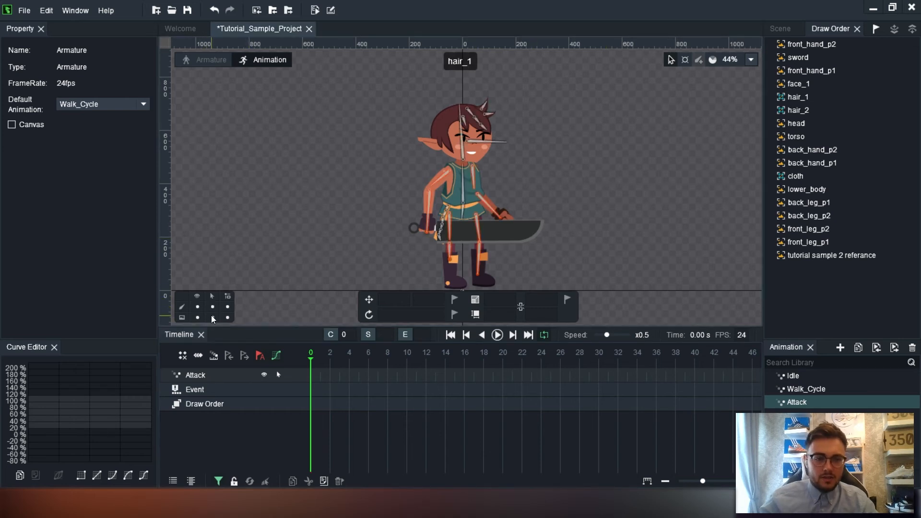
Step: Select all of the character's bones and slots and keyframe them at frame 0 of the Attack animation
key("ctrl+a")
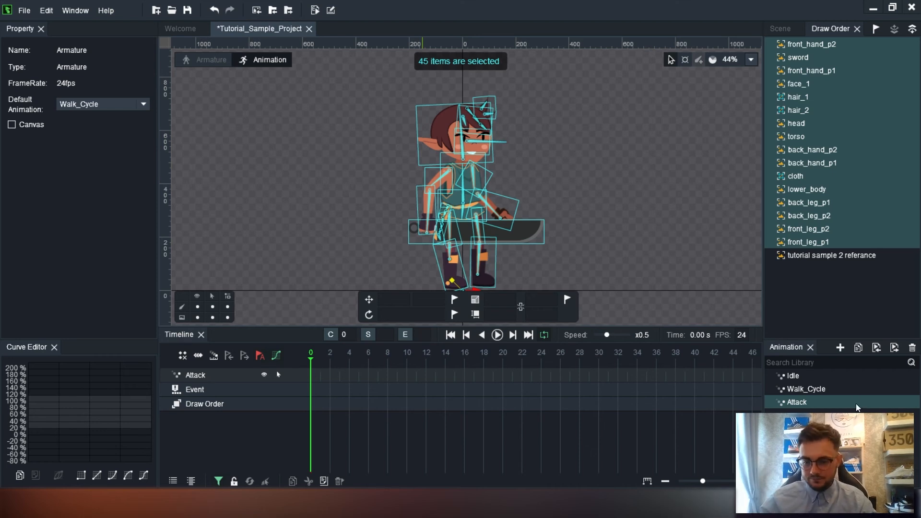
left_click(805, 383)
left_click(804, 389)
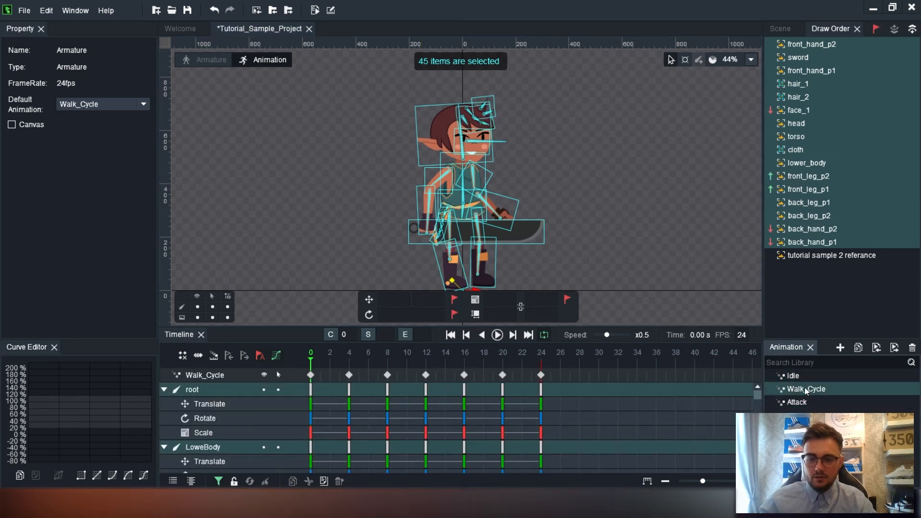
left_click(801, 401)
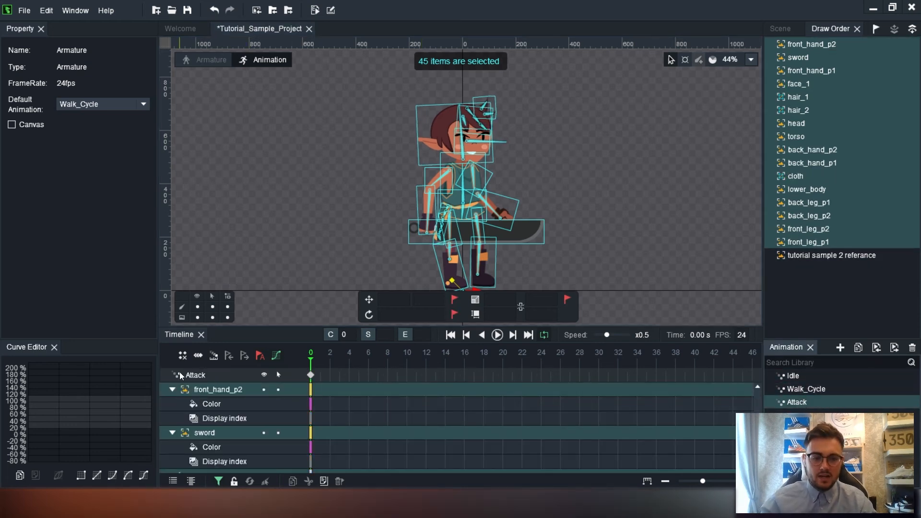
Step: Keyframe all bones and slots at frame 24 of the Attack animation, and bring the playhead back to frame 4
left_click(813, 84)
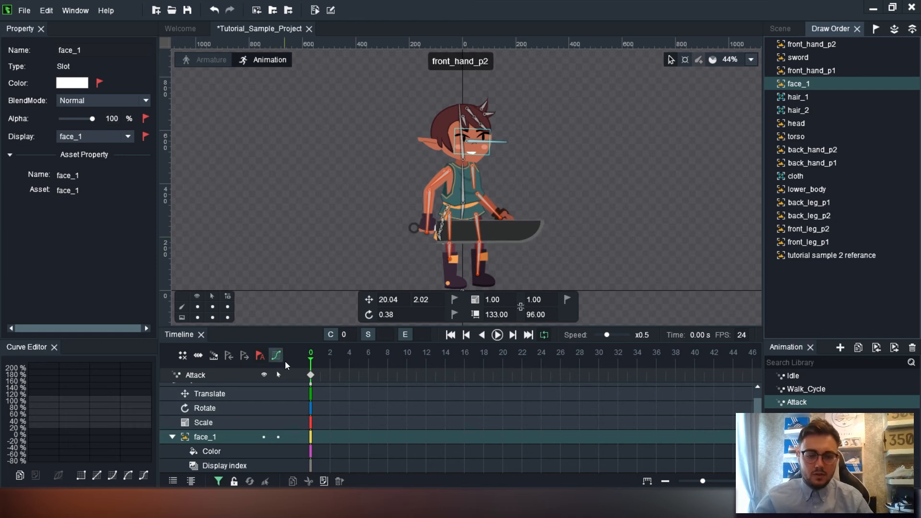
left_click_drag(311, 367, 540, 379)
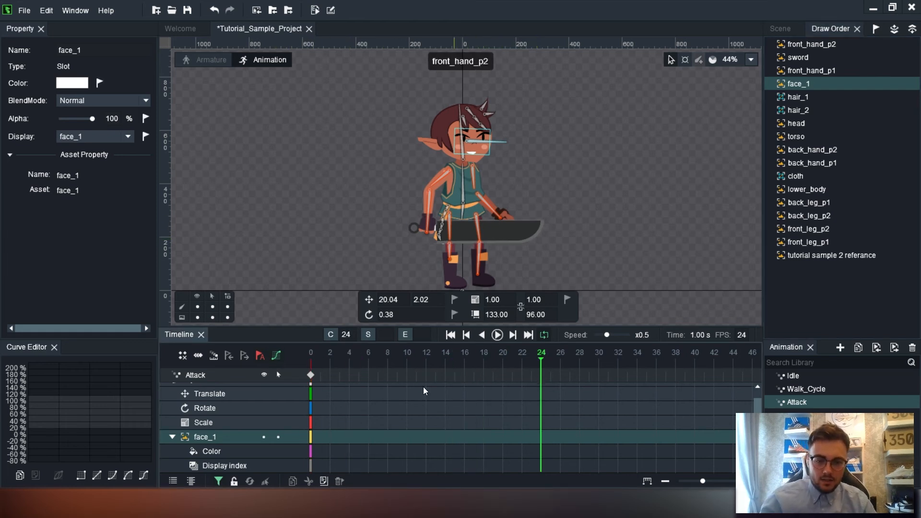
left_click_drag(338, 369, 307, 382)
left_click(368, 412)
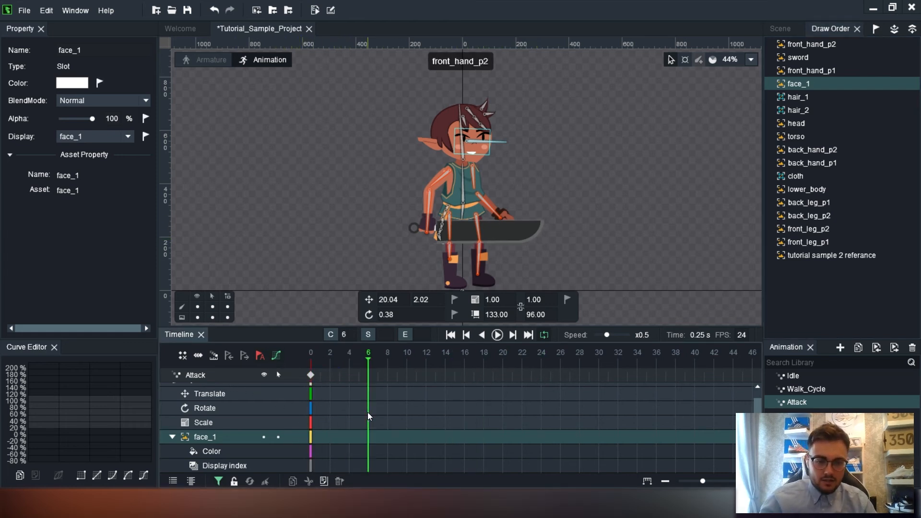
left_click_drag(368, 361, 541, 368)
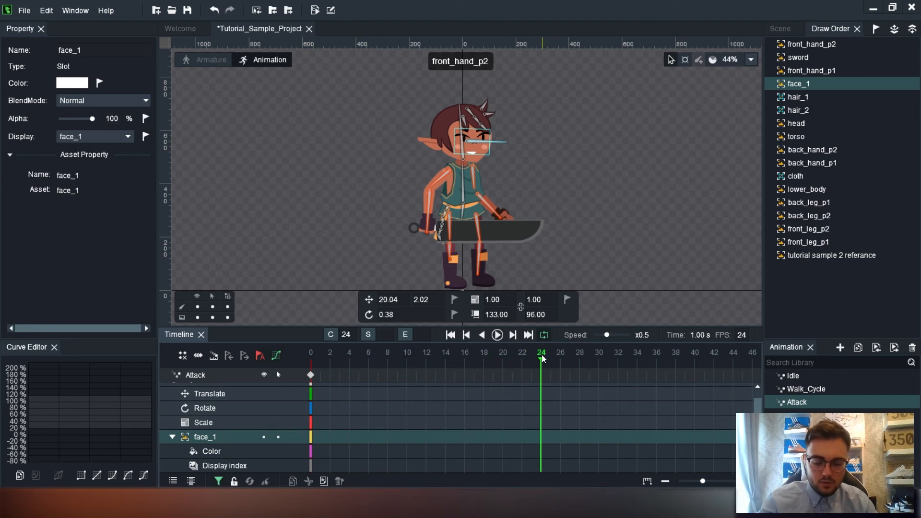
key("k")
key("ctrl+a")
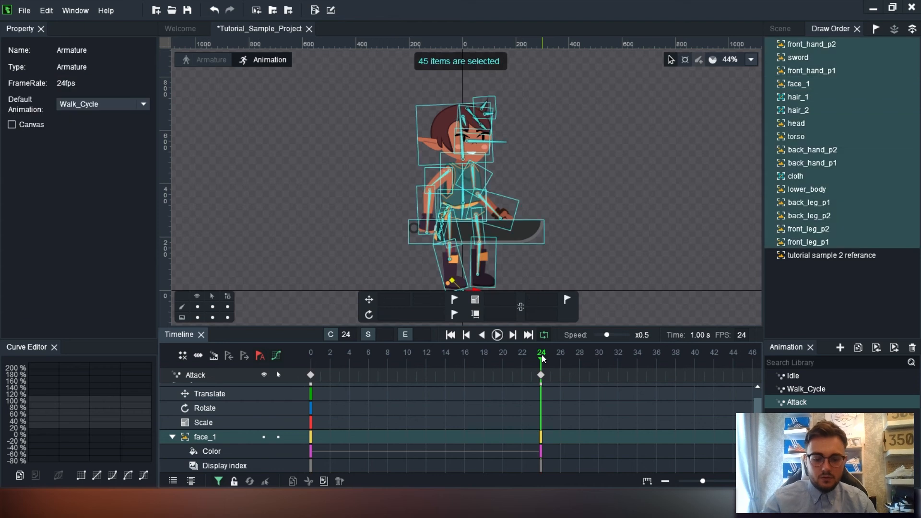
key("k")
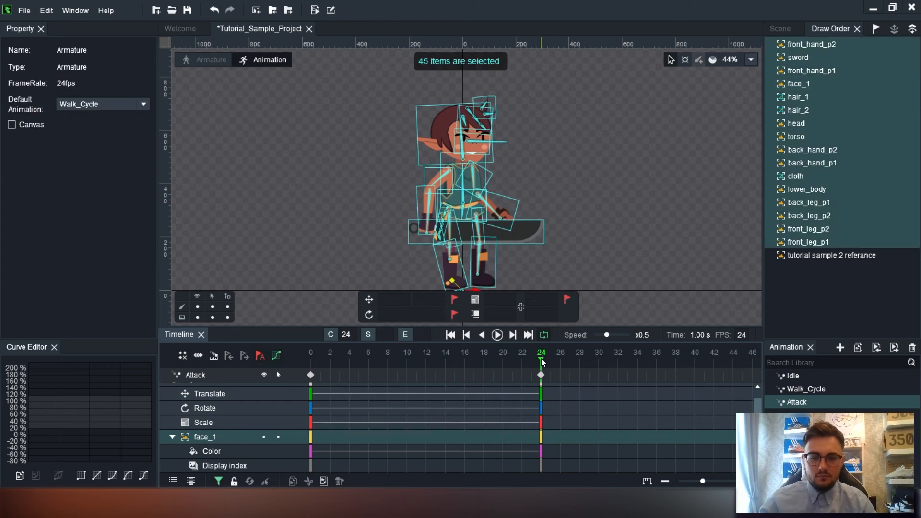
left_click_drag(540, 362, 348, 372)
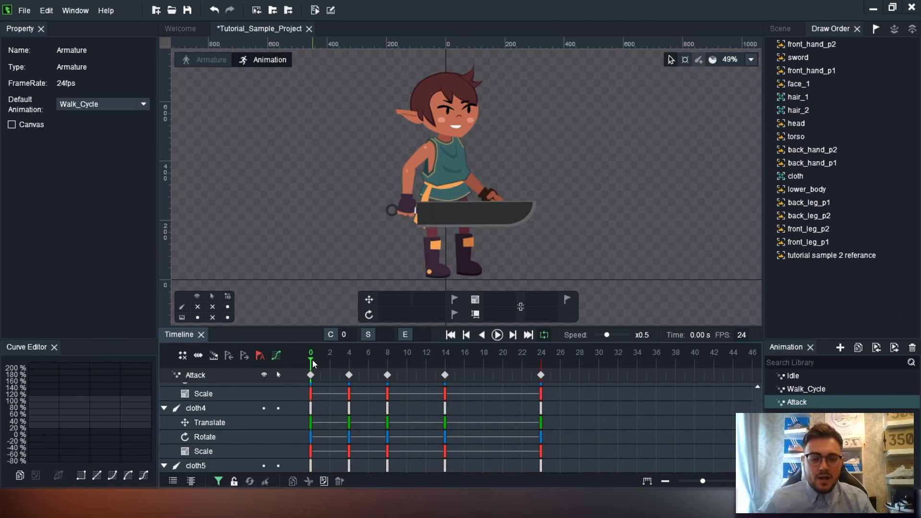
Step: Play the Attack animation from frame 0 and examine the raised-sword pose at frame 8
mouse_move(313, 364)
left_mouse_down()
mouse_move(542, 381)
mouse_move(419, 369)
mouse_move(307, 376)
left_mouse_up()
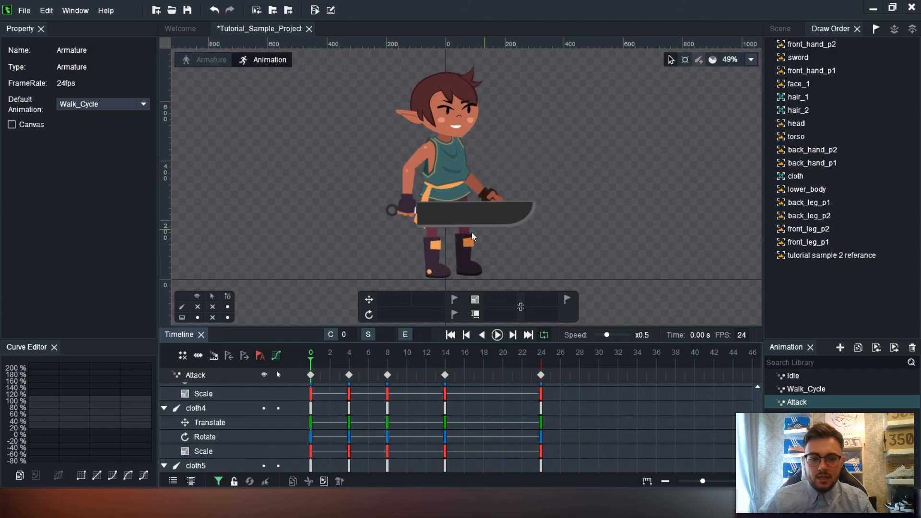
left_click(498, 335)
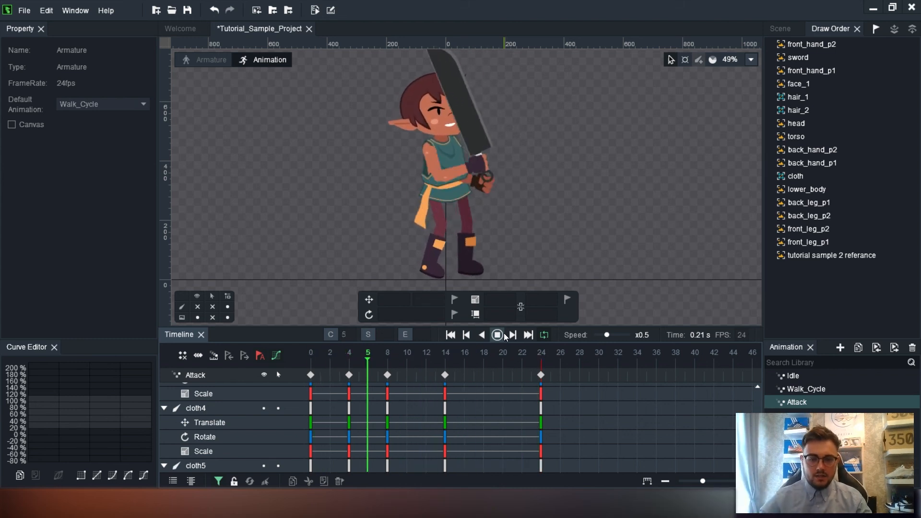
left_click(504, 333)
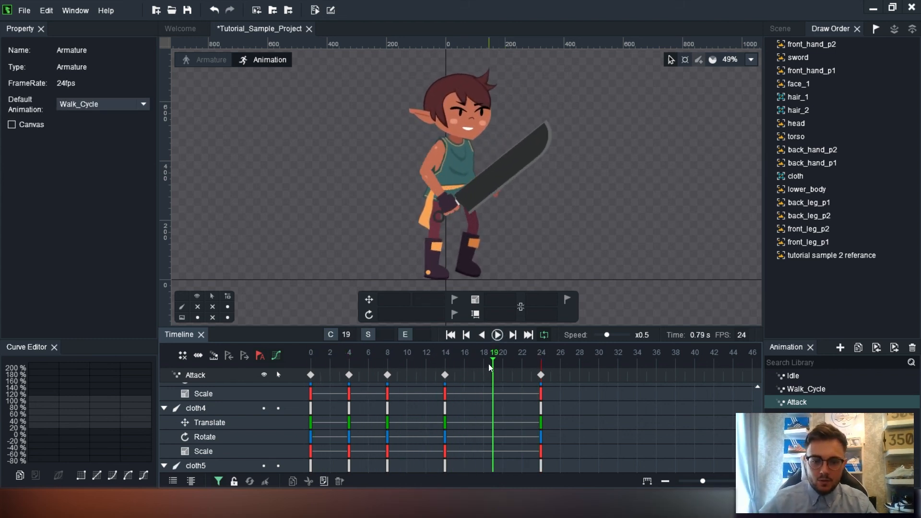
left_click_drag(489, 363, 387, 375)
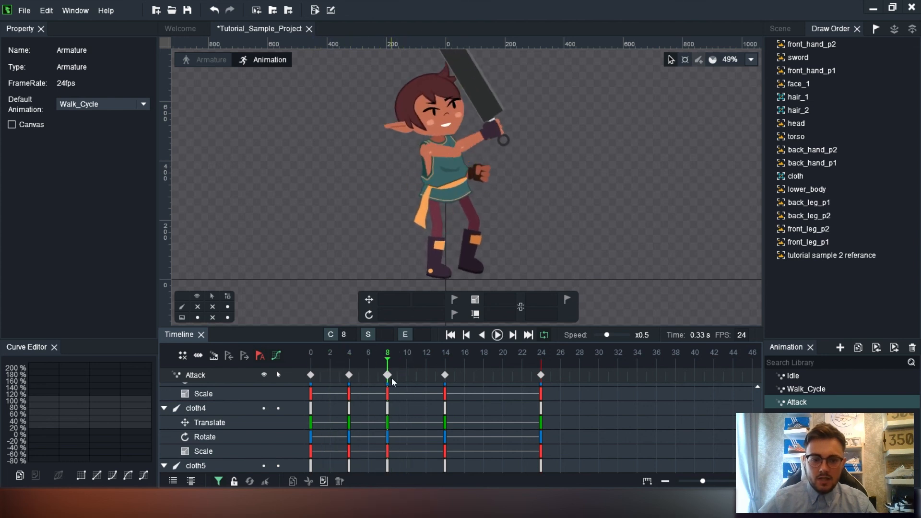
Step: Show the bones, make bones and slots selectable, and activate the Pose tool at frame 8 of the Attack animation
scroll(384, 278, "up", 2)
left_click(184, 305)
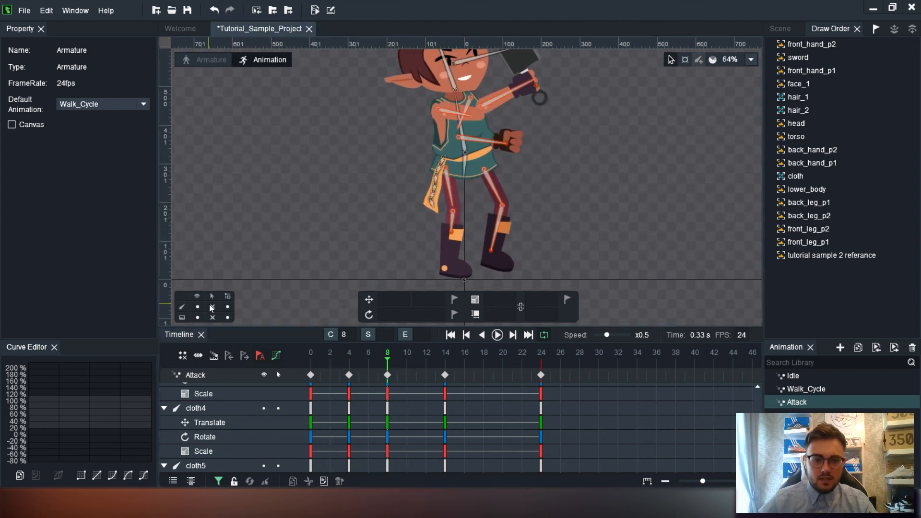
left_click(213, 316)
scroll(396, 234, "up", 1)
scroll(431, 211, "up", 2)
left_click_drag(441, 204, 425, 225)
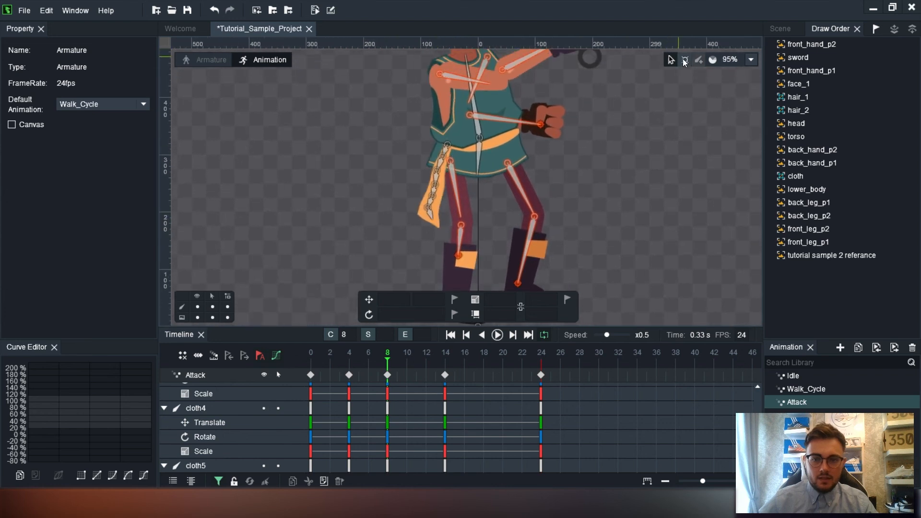
left_click(684, 60)
Step: At frame 8, swing the waist cloth's bones backward, rotating cloth5 to about 5.6° and the base cloth bone to about 11.3°
scroll(397, 180, "up", 2)
left_click(446, 172)
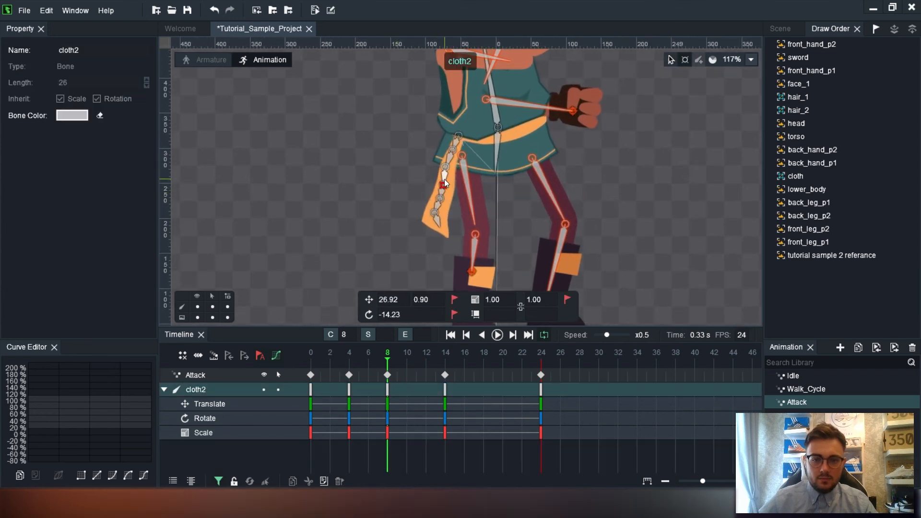
left_click_drag(444, 180, 436, 185)
left_click(419, 211)
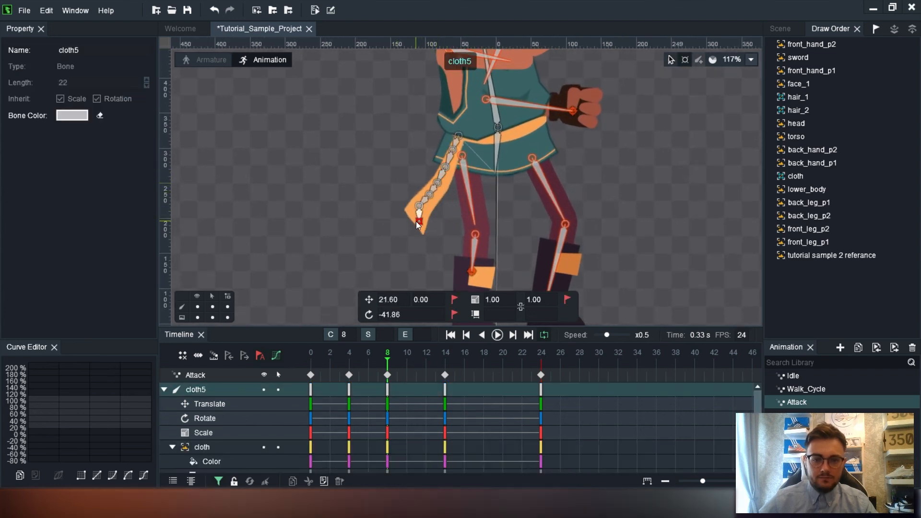
left_click(407, 224)
left_click(419, 213)
left_click_drag(419, 214, 401, 221)
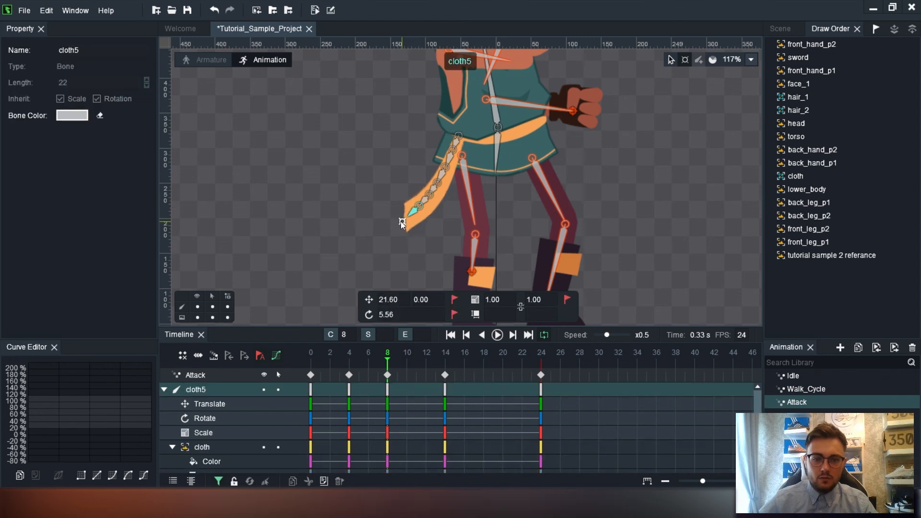
left_click(458, 137)
left_click_drag(452, 151, 455, 150)
Step: At frame 8, rotate the hair_21 tuft bone and the hair_12 fringe tip bone upward
left_click_drag(538, 158, 492, 412)
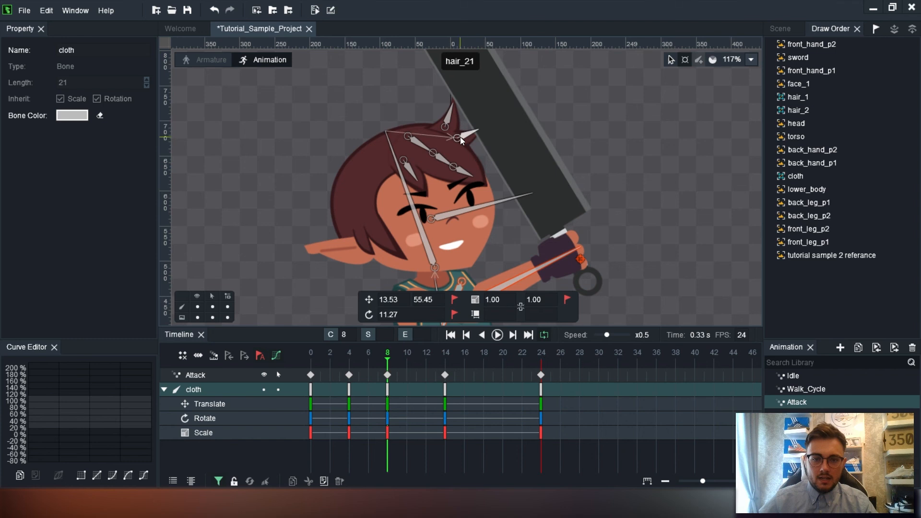
left_click(461, 137)
left_click_drag(472, 130, 468, 122)
left_click(447, 117)
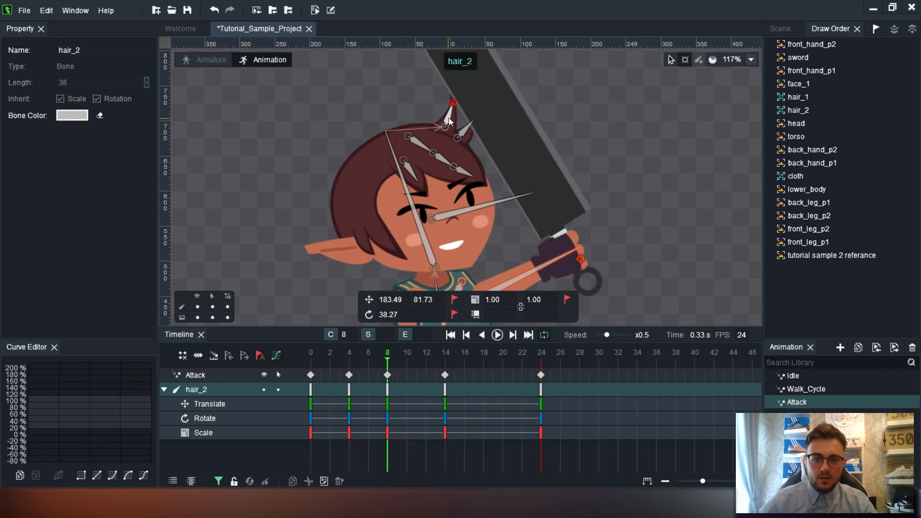
left_click(461, 170)
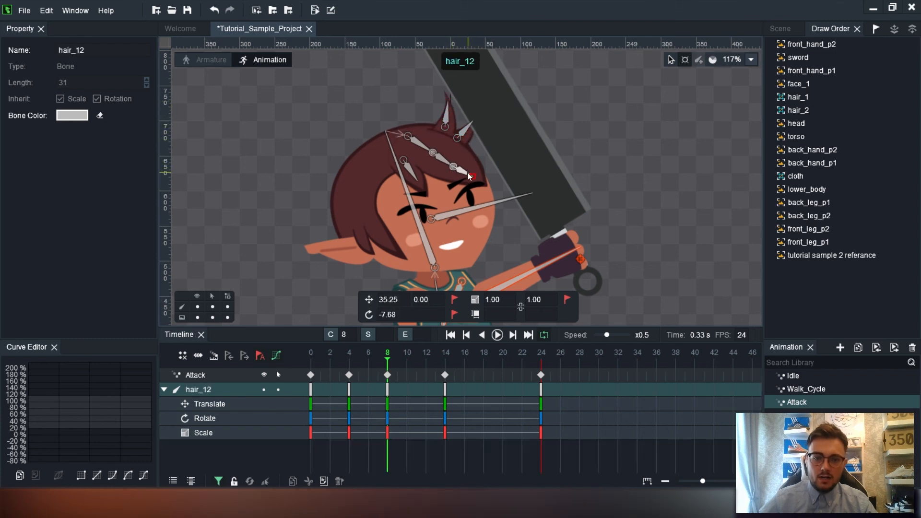
left_click_drag(473, 176, 454, 160)
Step: Make slots unselectable, and lift the fringe bones hair_11 and hair_13 at frame 8, with hair_13 at about 149.9°
left_click(432, 153)
left_click(436, 153)
left_click(430, 151)
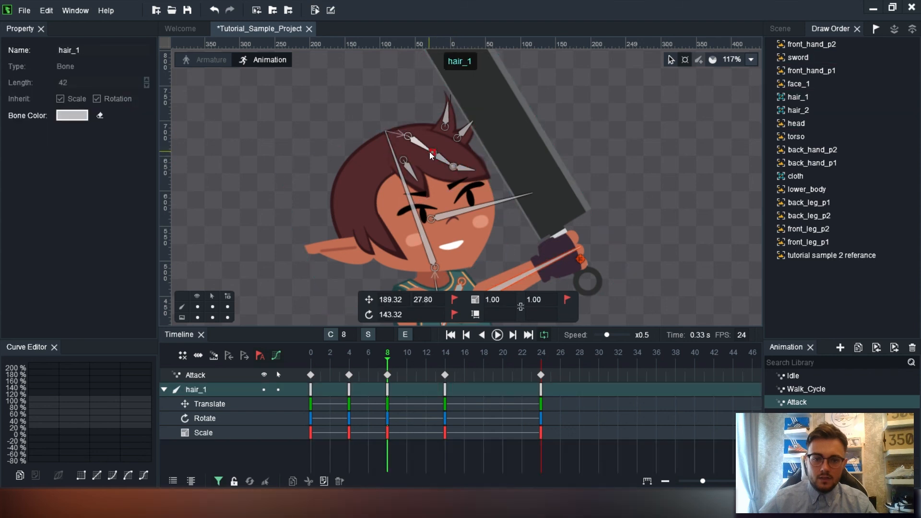
left_click(440, 157)
left_click(441, 158)
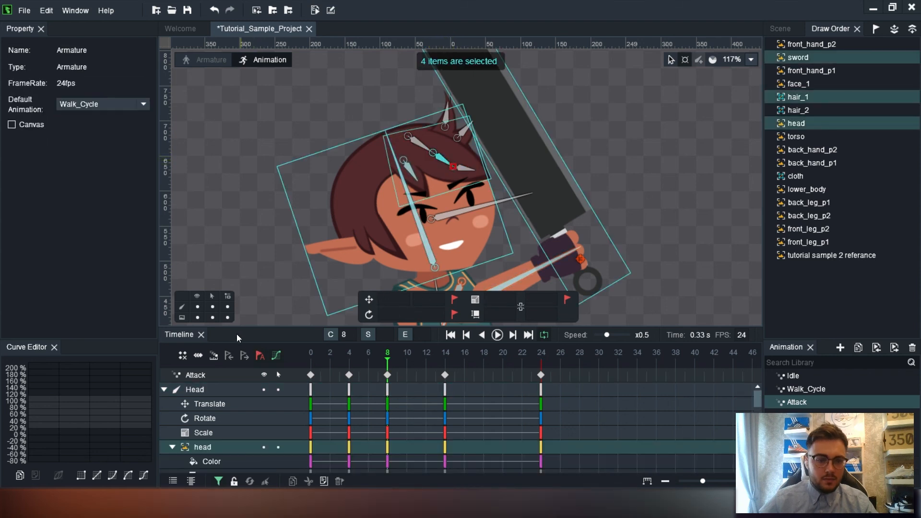
left_click(212, 317)
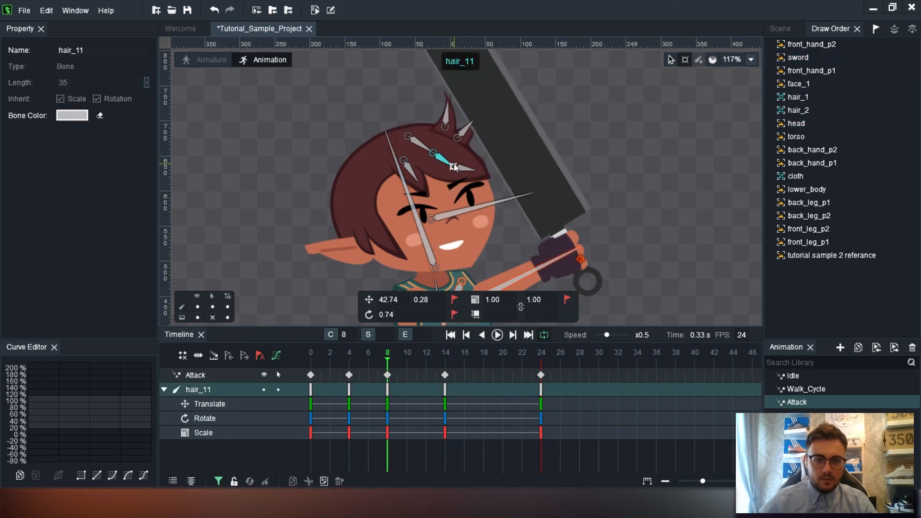
mouse_move(453, 166)
left_mouse_down()
mouse_move(457, 159)
mouse_move(418, 182)
mouse_move(422, 176)
left_mouse_up()
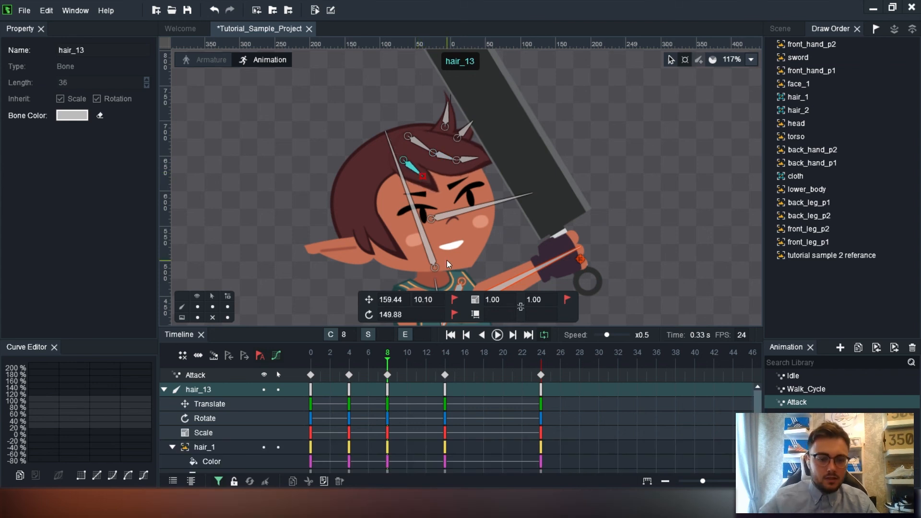
Step: At frame 14, rotate the hair_21 tuft bone downward and slightly adjust the hair_2 tuft bone
left_click_drag(388, 359, 446, 359)
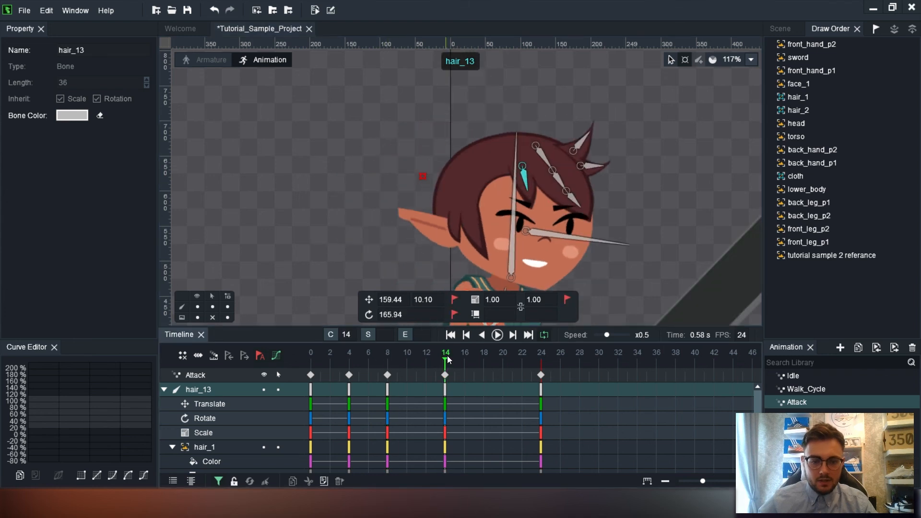
left_click_drag(597, 168, 605, 170)
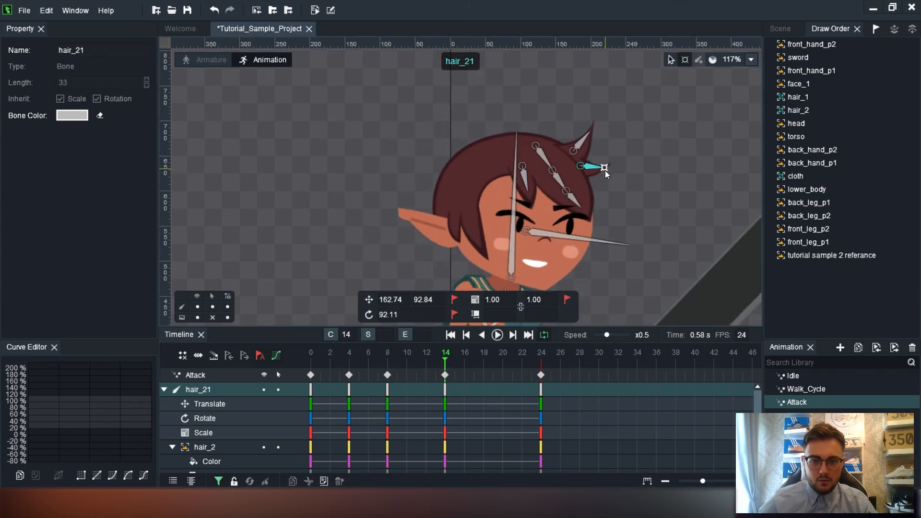
left_click(587, 137)
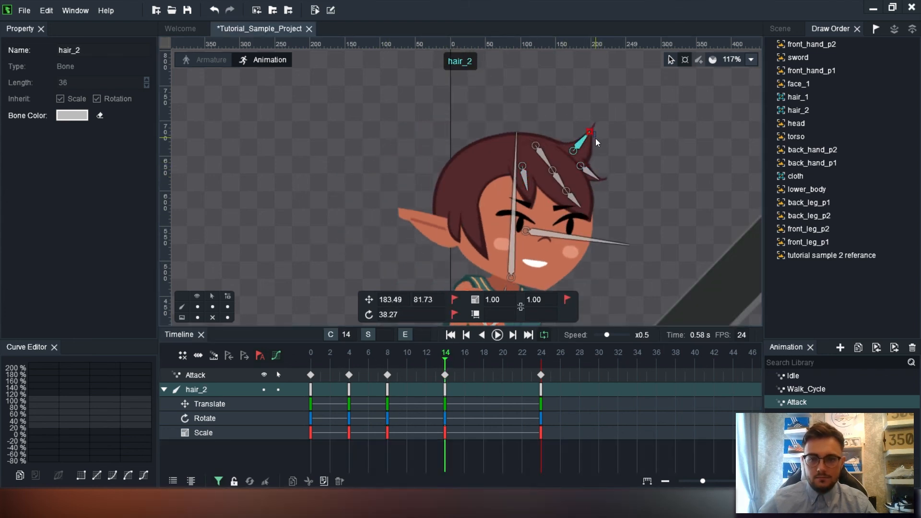
mouse_move(590, 130)
left_mouse_down()
mouse_move(592, 145)
mouse_move(589, 133)
left_mouse_up()
Step: At frame 14, bend the fringe by rotating hair_12 to about 15.6° and turning hair_13 forward
mouse_move(578, 204)
left_mouse_down()
mouse_move(571, 210)
mouse_move(564, 192)
mouse_move(570, 214)
left_mouse_up()
left_click(560, 182)
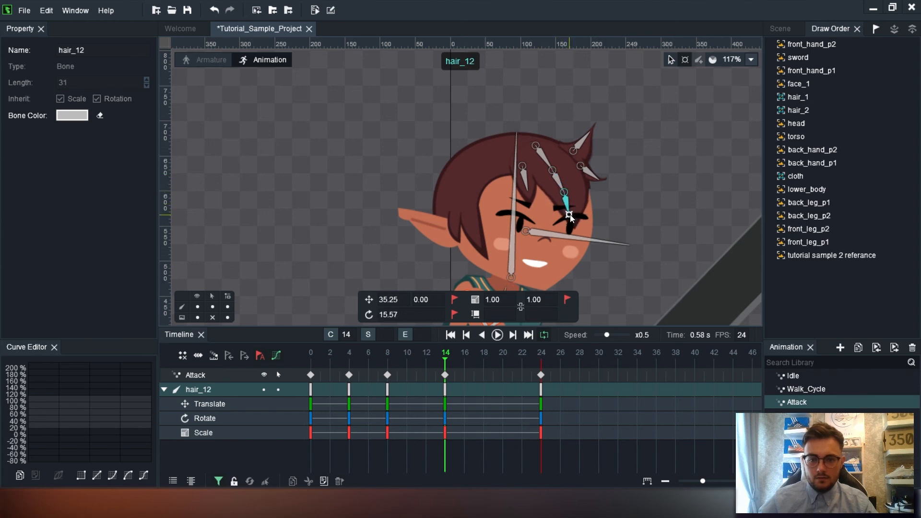
left_click(525, 183)
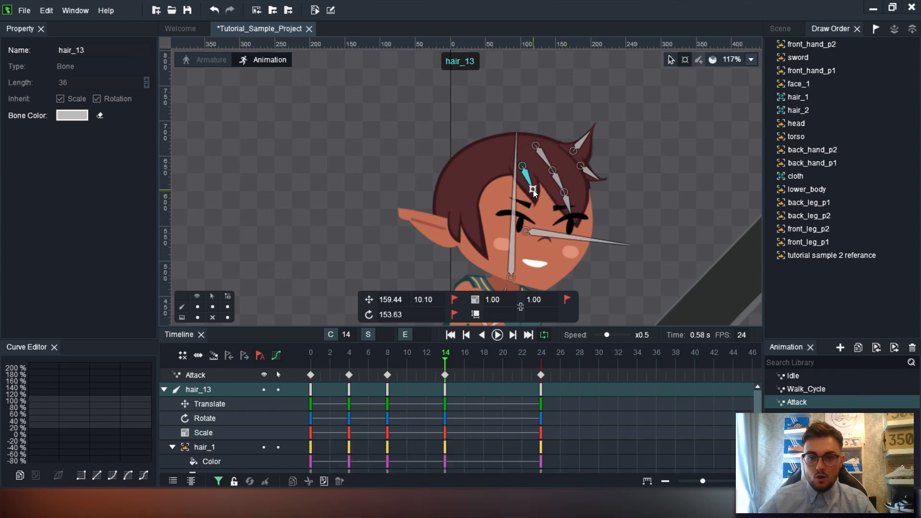
left_click_drag(533, 189, 538, 208)
Step: At frame 14, swing the waist cloth's bone chain backward, rotating the base cloth bone to about 44.7° and cloth5 to about 8.1°
left_click_drag(393, 200, 391, 116)
left_click_drag(435, 282, 463, 103)
left_click(442, 215)
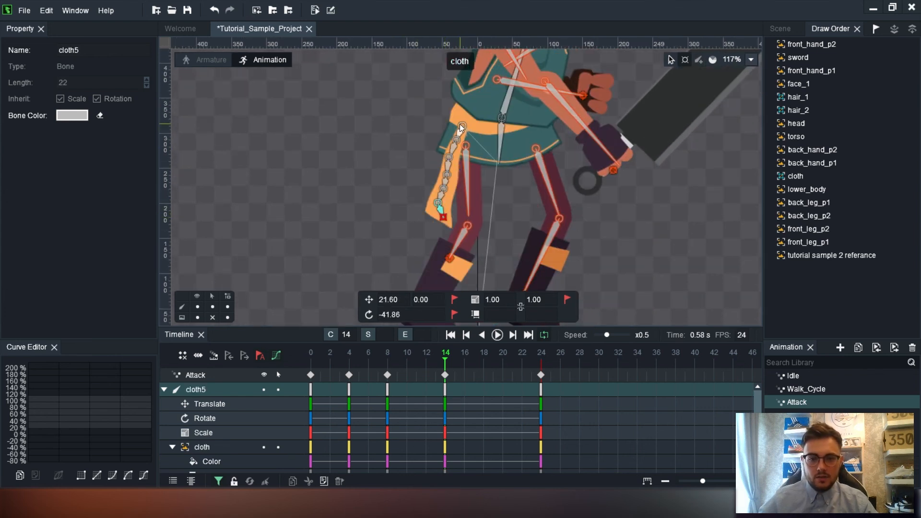
left_click(464, 139)
left_click_drag(459, 139, 448, 137)
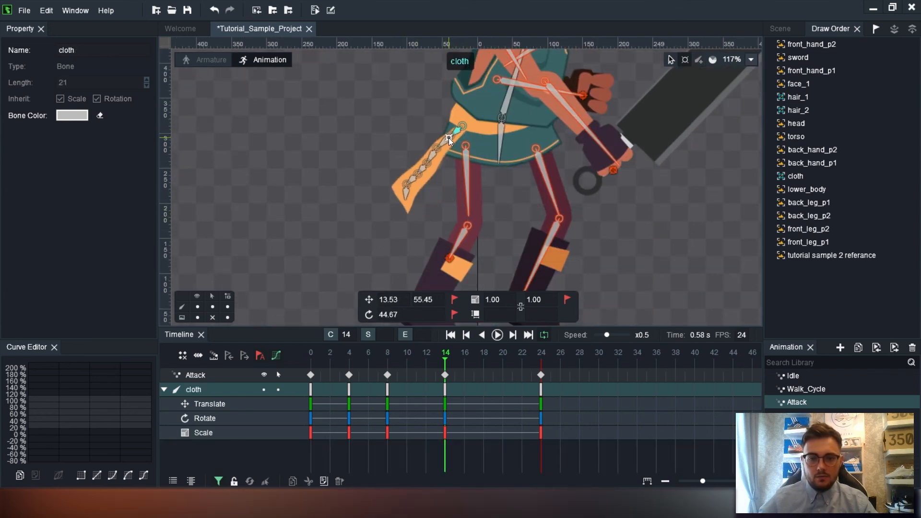
left_click(438, 145)
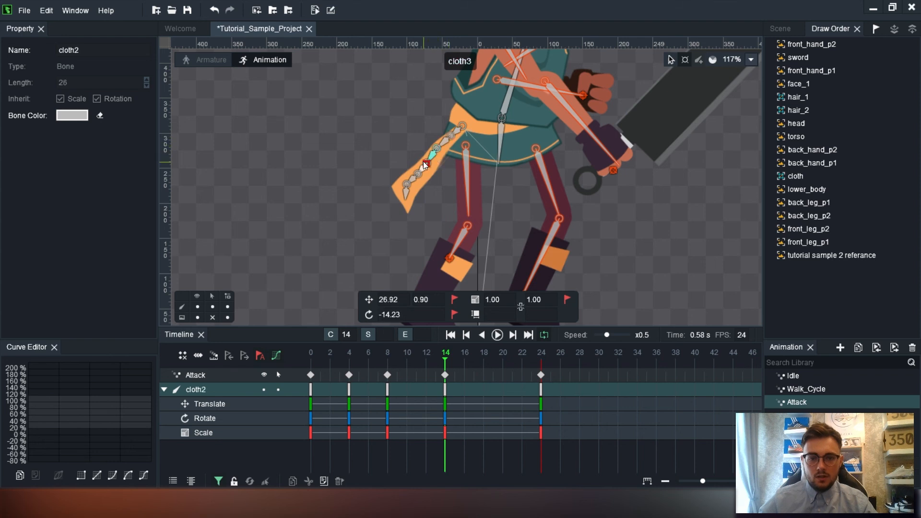
left_click_drag(423, 162, 402, 205)
left_click(405, 175)
left_click(409, 186)
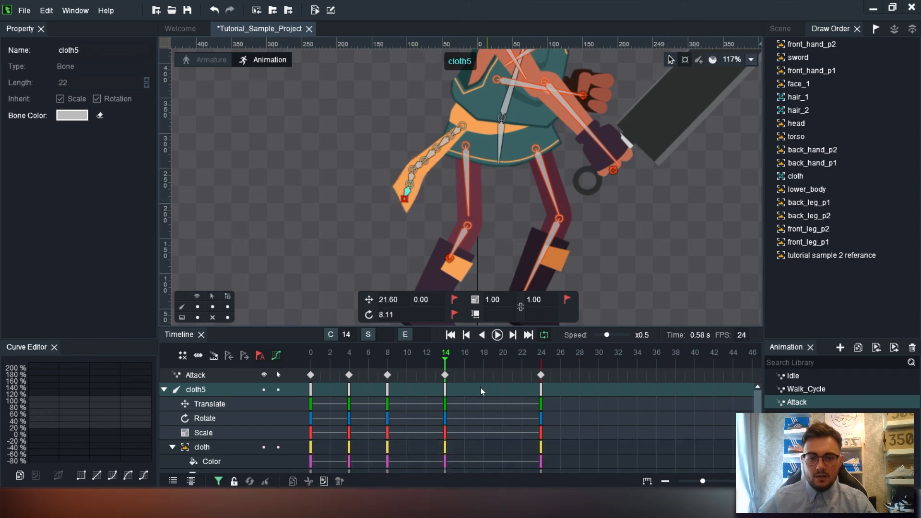
Step: Hide the bones and play the Attack animation to review the hair and cloth motion
left_click_drag(449, 365, 311, 354)
scroll(407, 247, "down", 4)
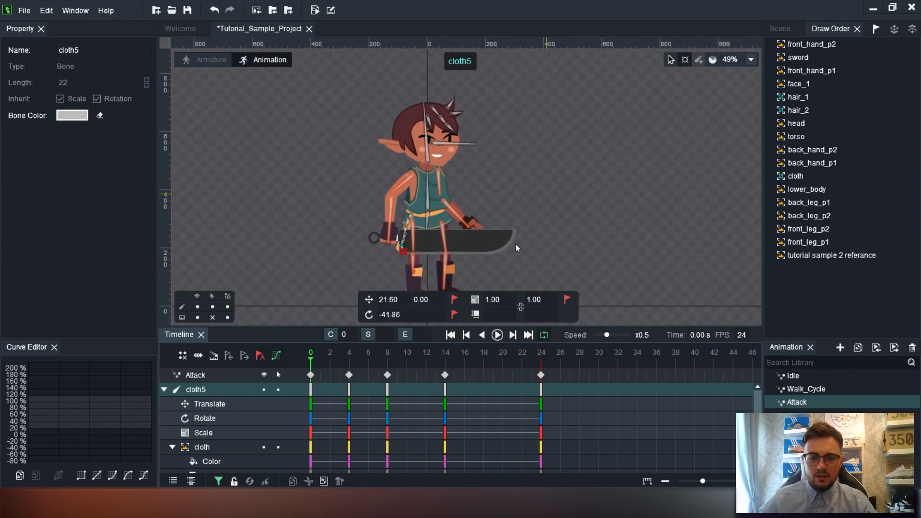
left_click(497, 336)
left_click(498, 335)
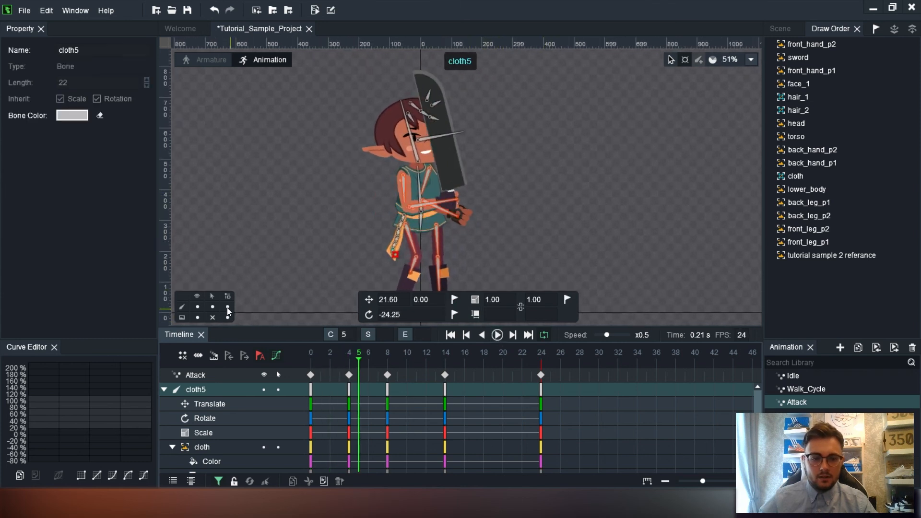
left_click(198, 307)
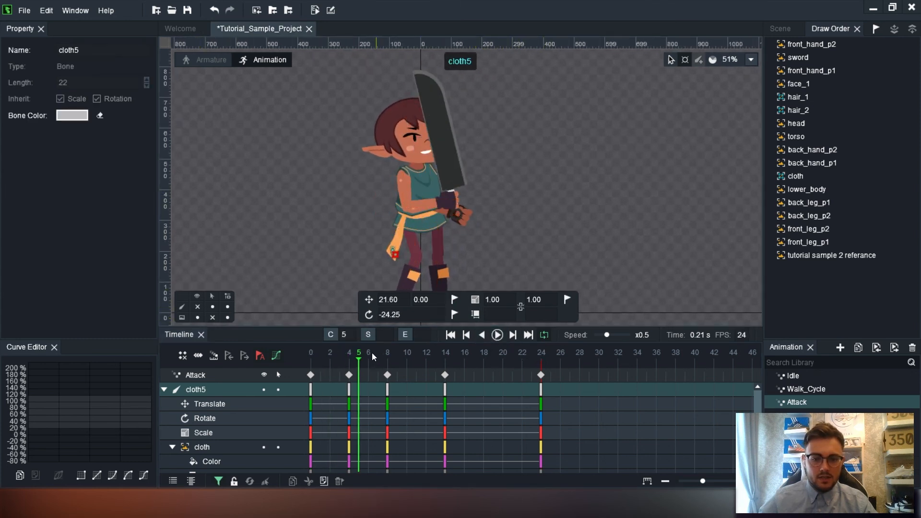
left_click(465, 339)
left_click(497, 335)
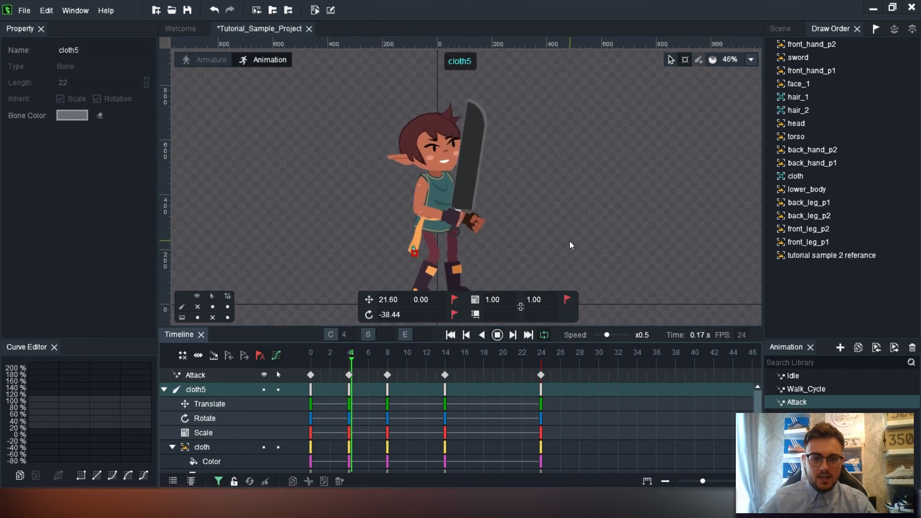
scroll(571, 240, "down", 1)
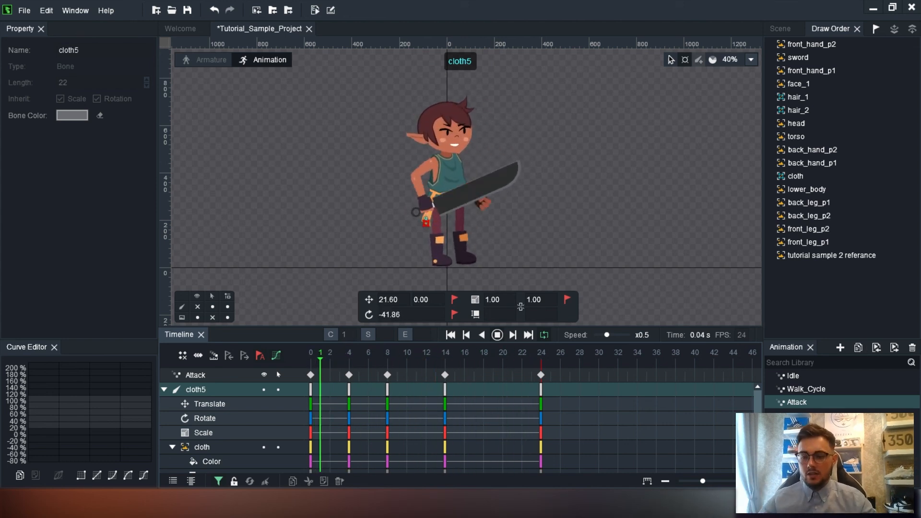
left_click(496, 334)
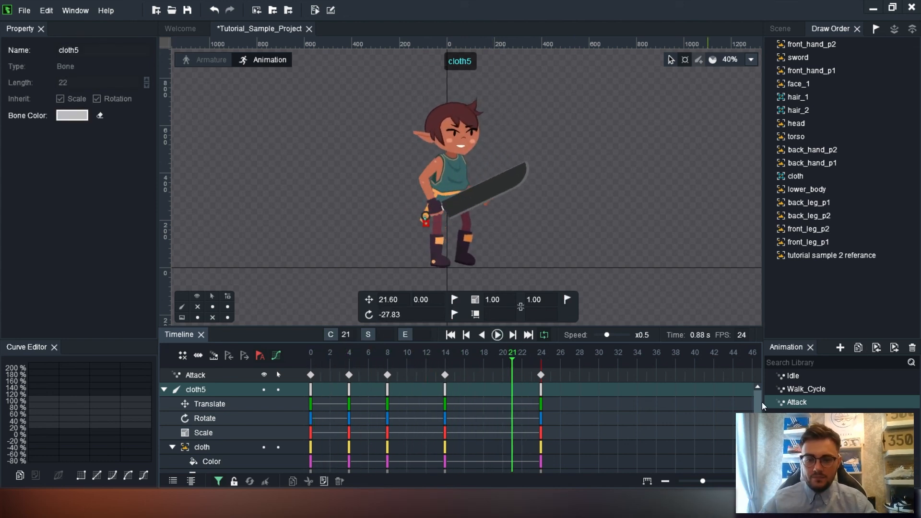
Step: Play the Walk_Cycle and Idle animations to review them, and leave Idle open
left_click(816, 389)
left_click(498, 336)
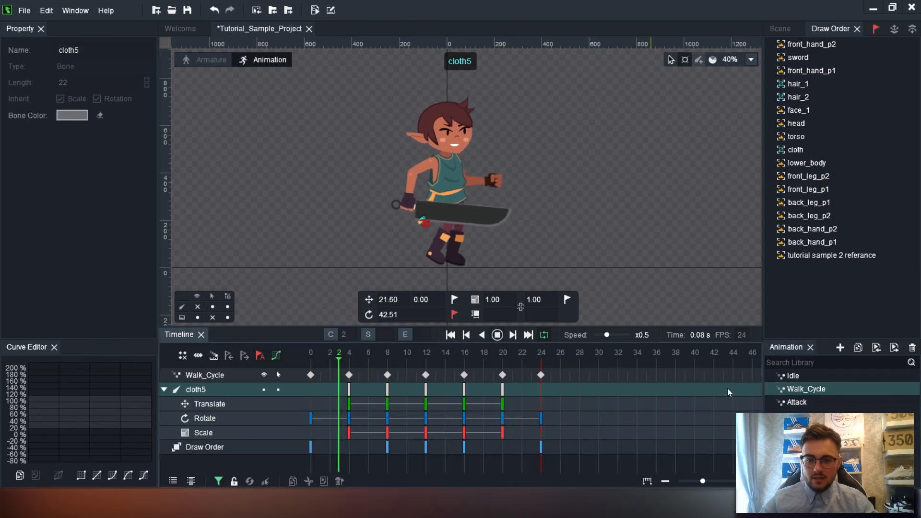
left_click(496, 337)
left_click(792, 375)
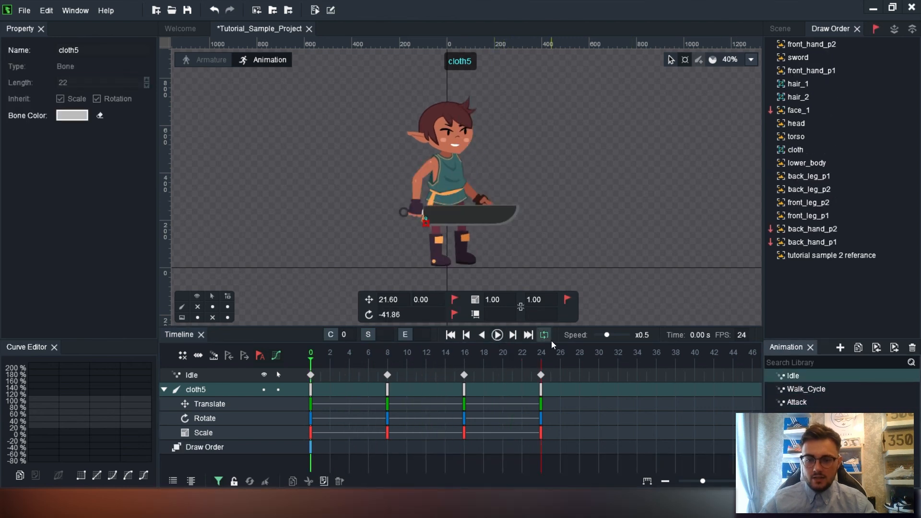
left_click(499, 336)
left_click(499, 336)
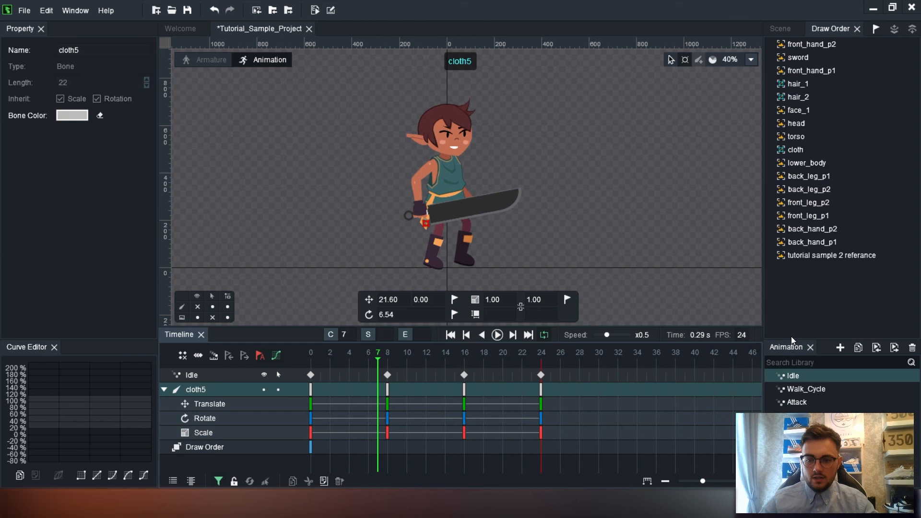
left_click(806, 389)
left_click(792, 375)
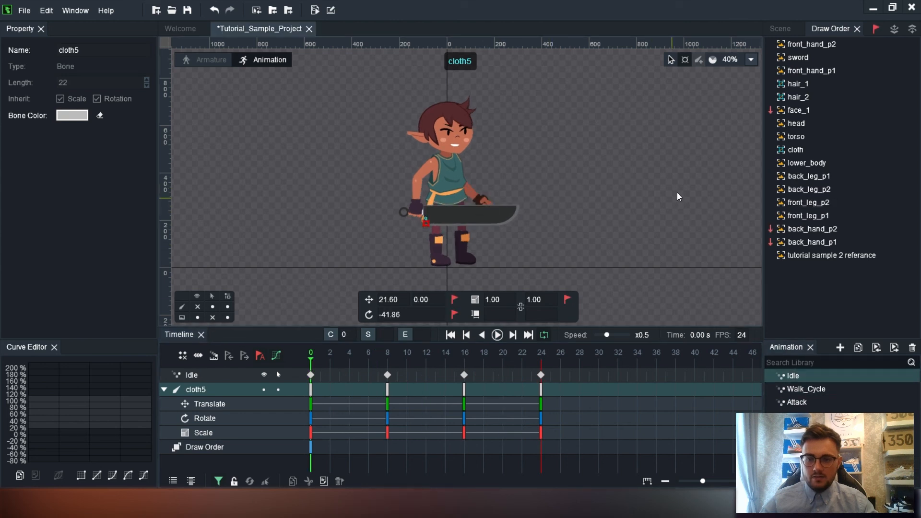